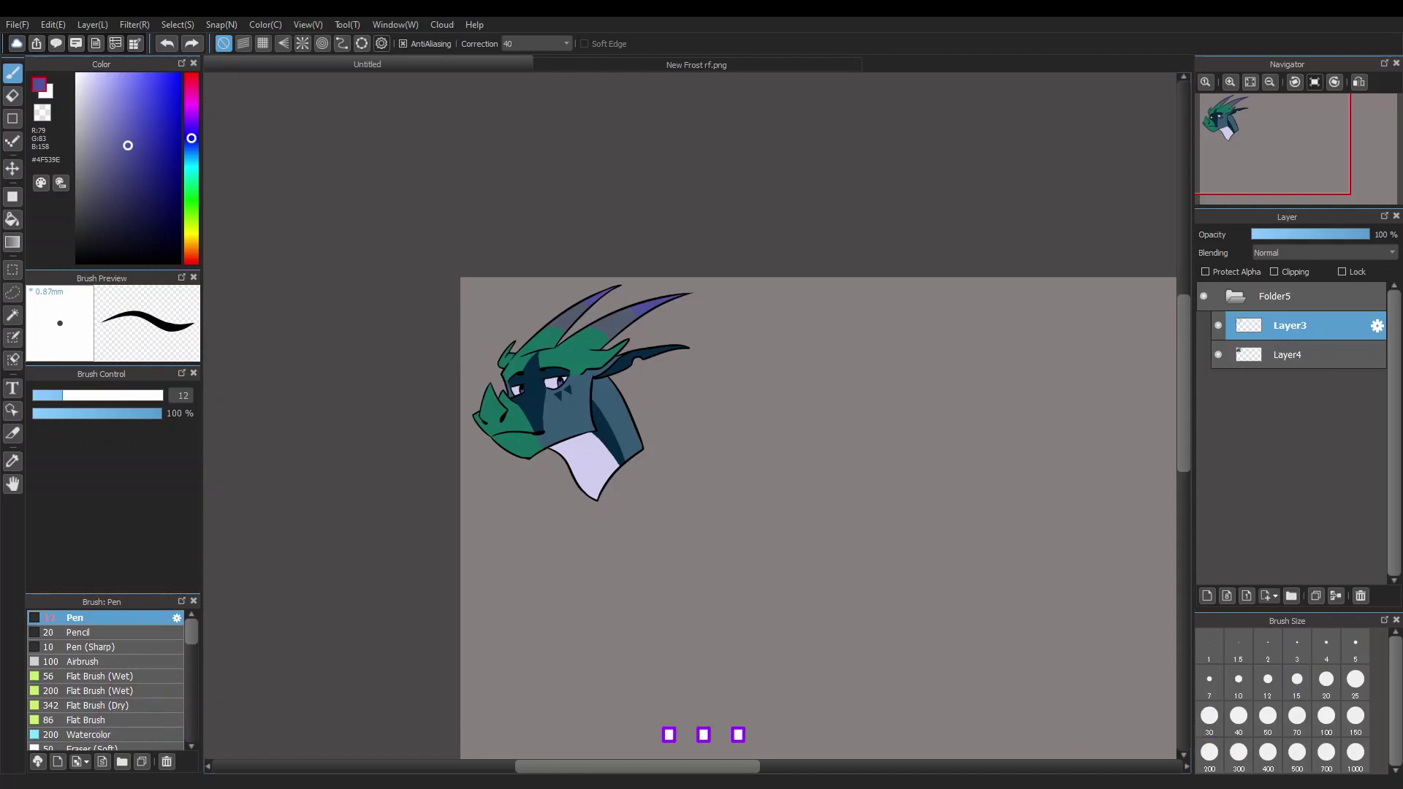
Try a test scribble, undo it, and add a clipped layer above Layer4
mouse_move(961, 452)
left_mouse_down()
mouse_move(965, 505)
mouse_move(994, 439)
left_mouse_up()
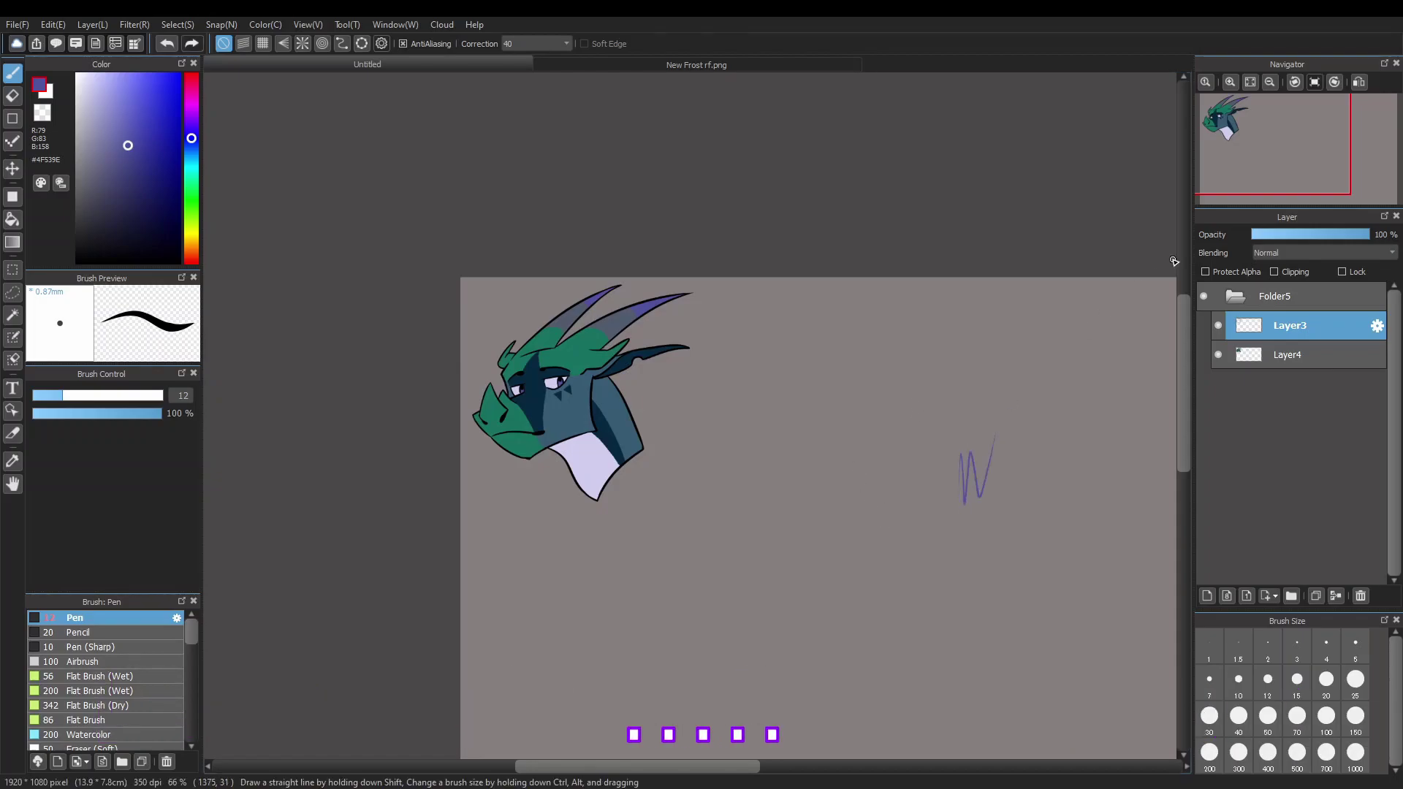
key("ctrl+z")
scroll(996, 486, "down", 1)
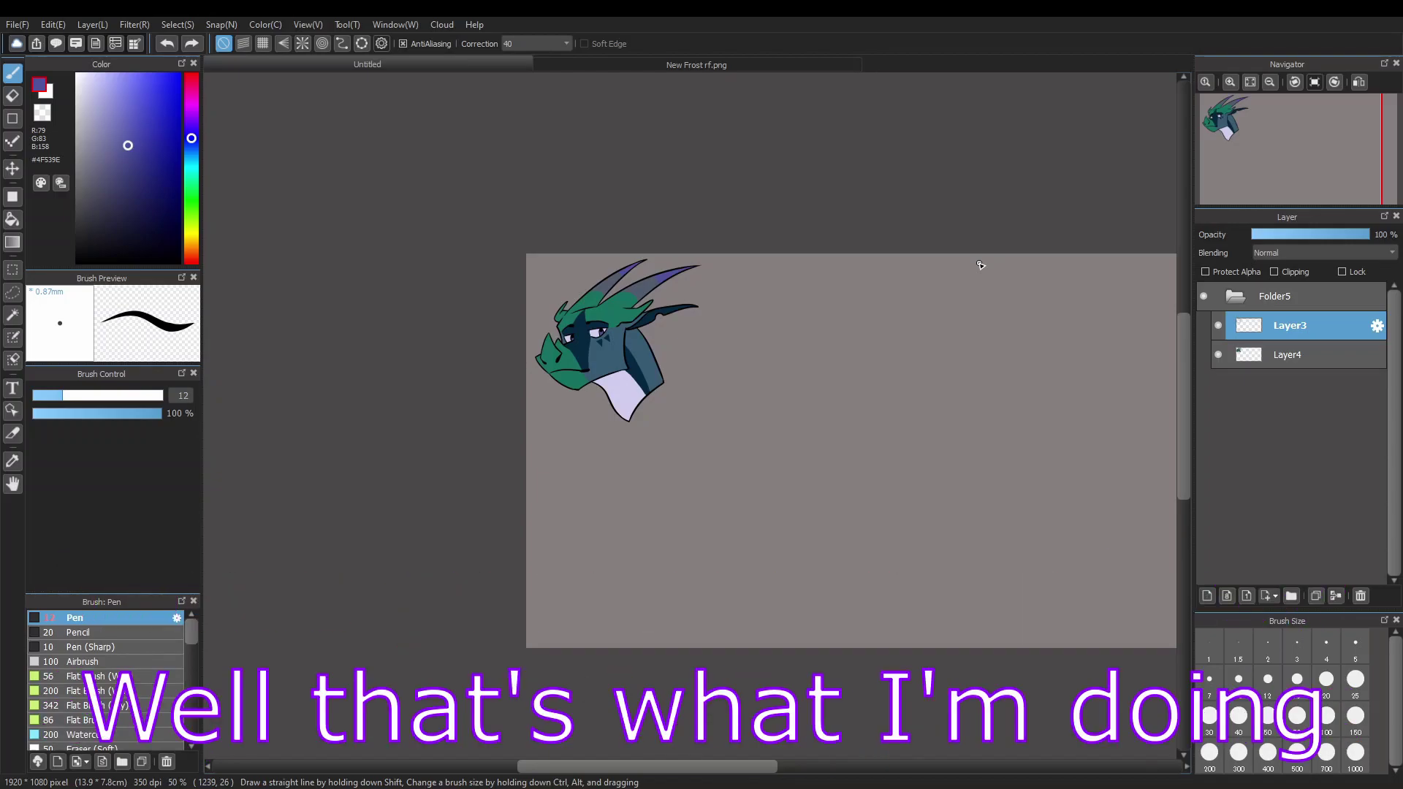
left_click(1270, 345)
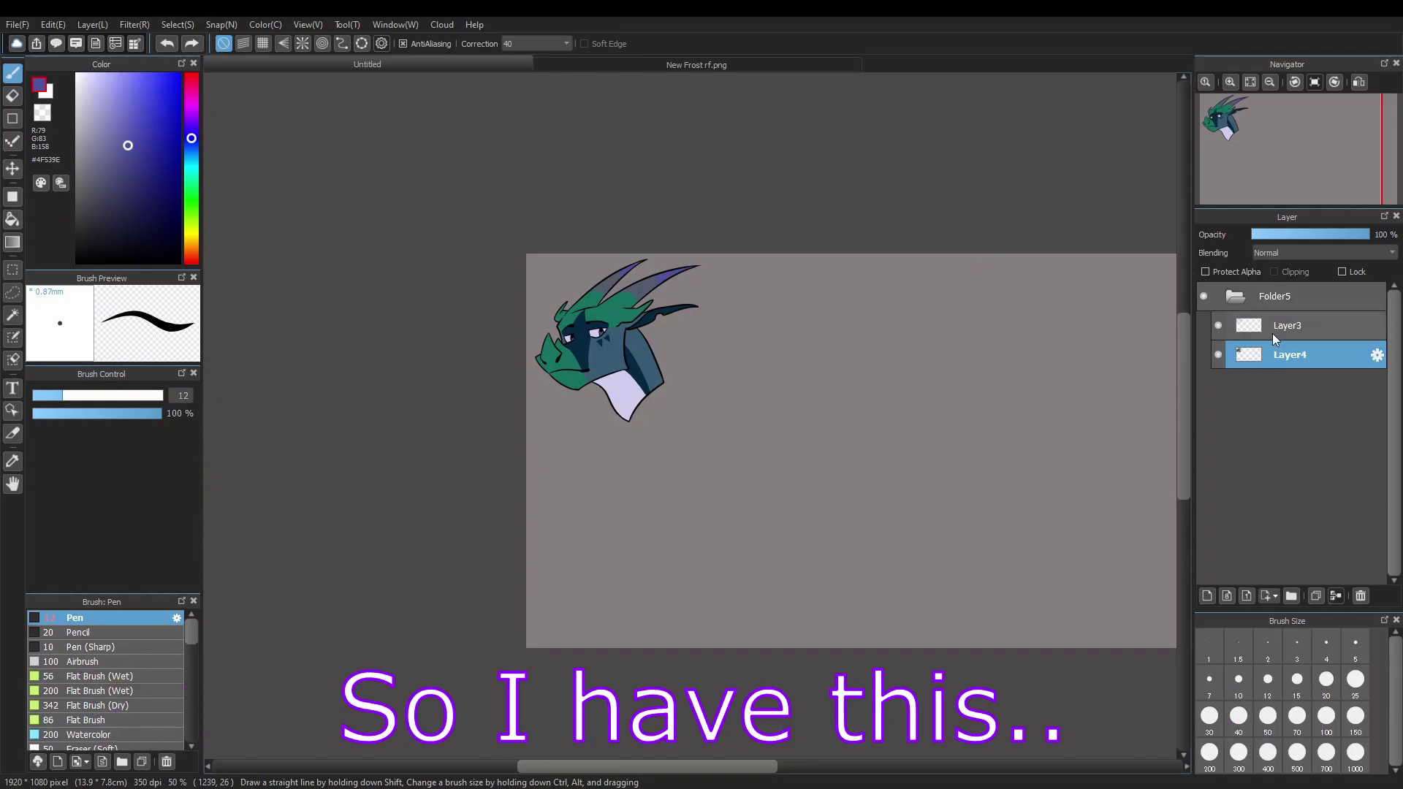
left_click(1269, 325)
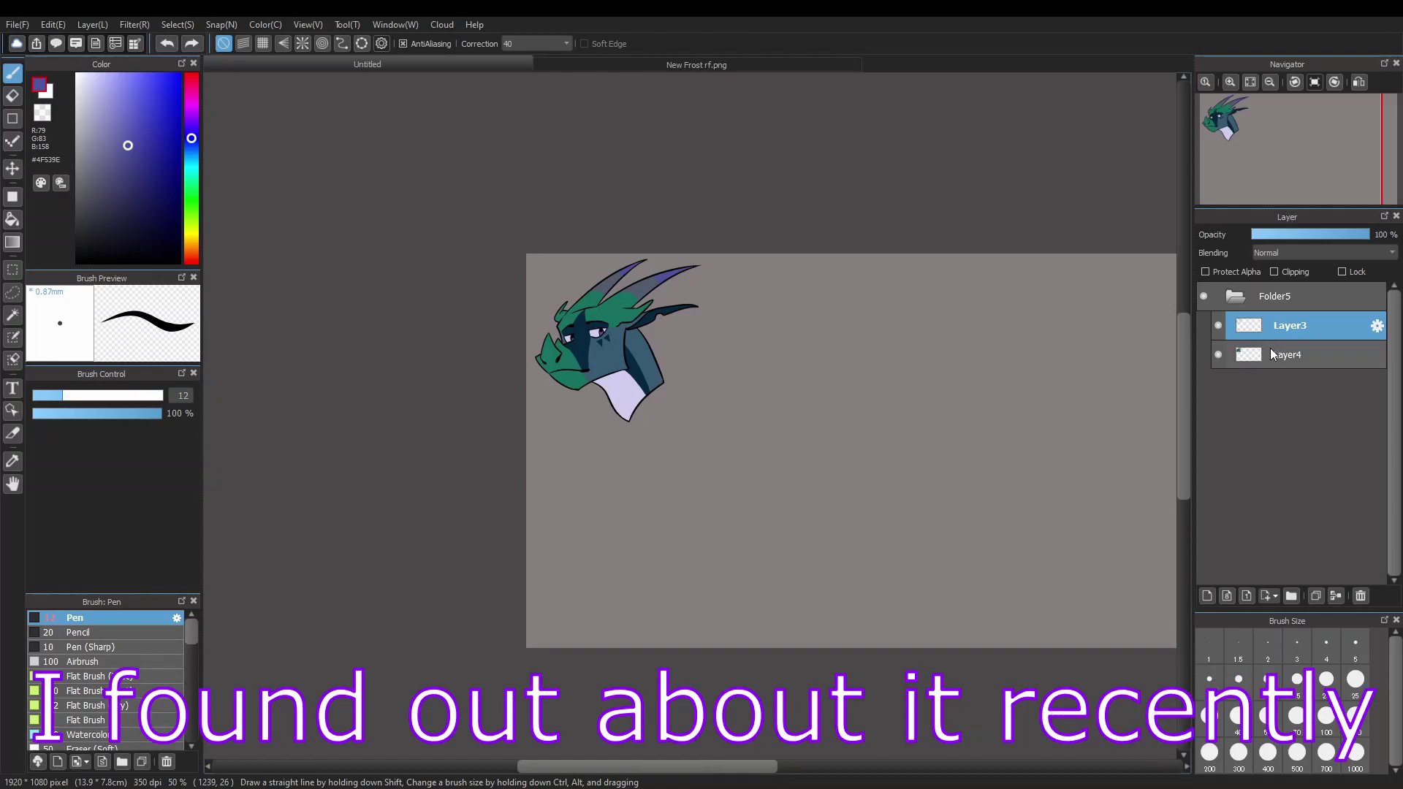
scroll(842, 423, "up", 2)
scroll(973, 440, "up", 1)
left_click(1289, 354)
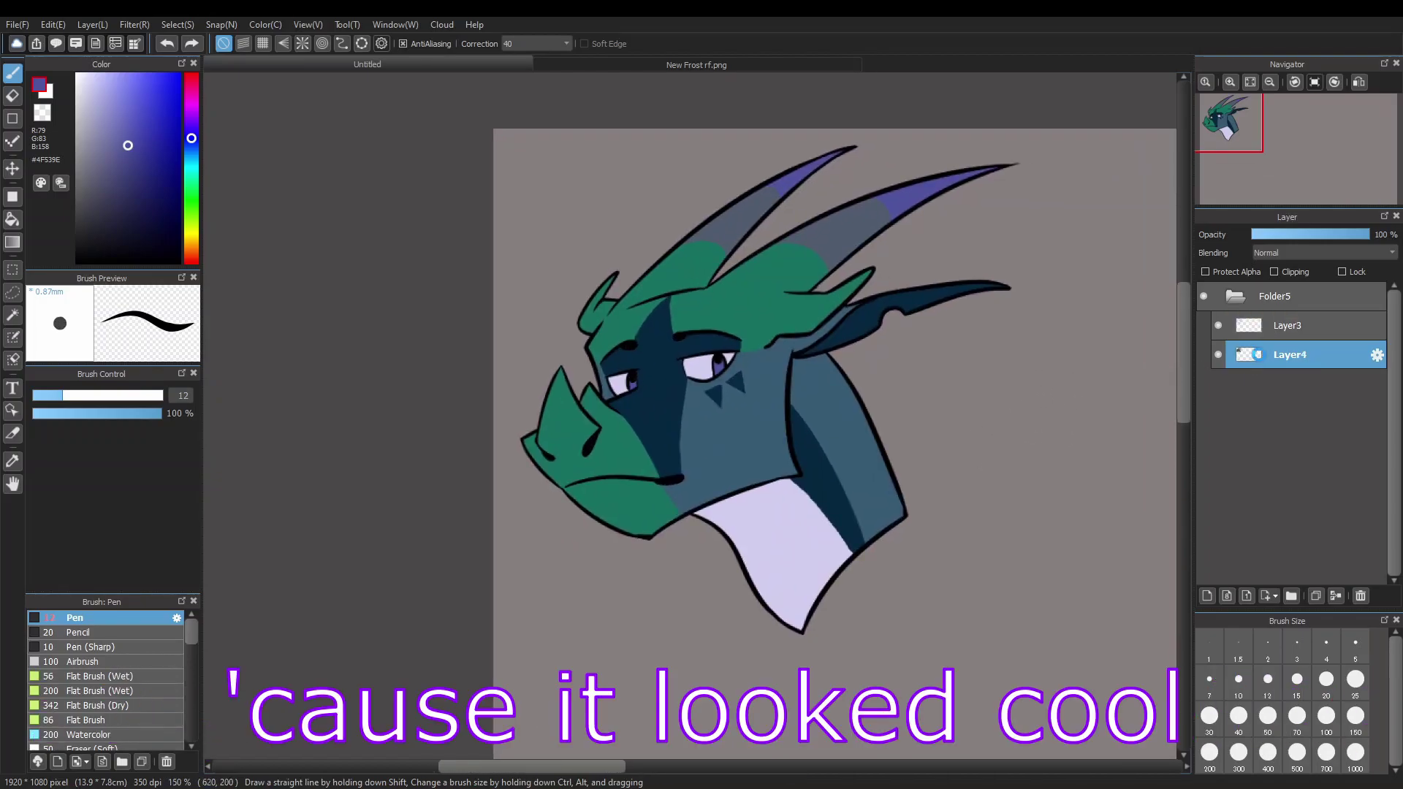
left_click(1207, 595)
left_click(1275, 271)
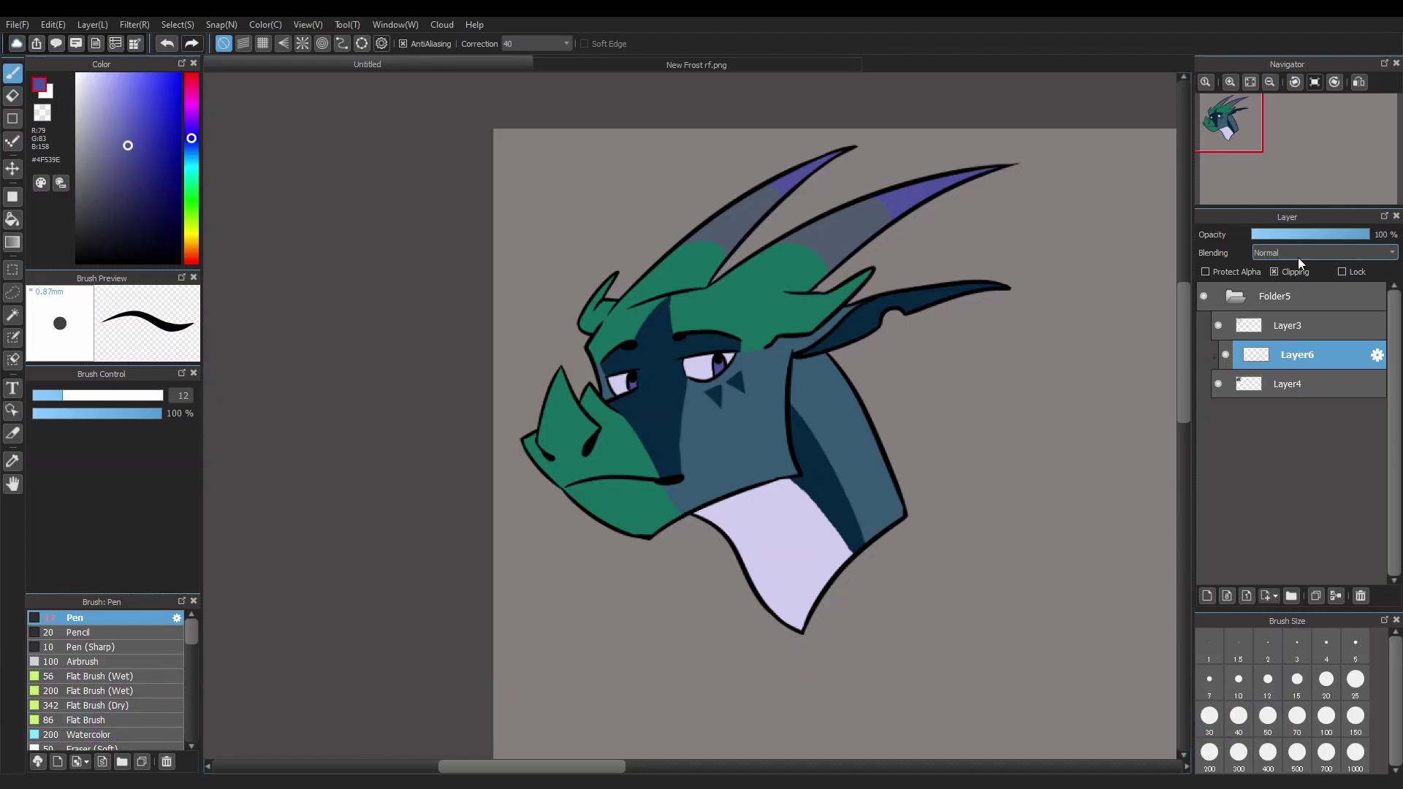
scroll(1019, 372, "down", 4)
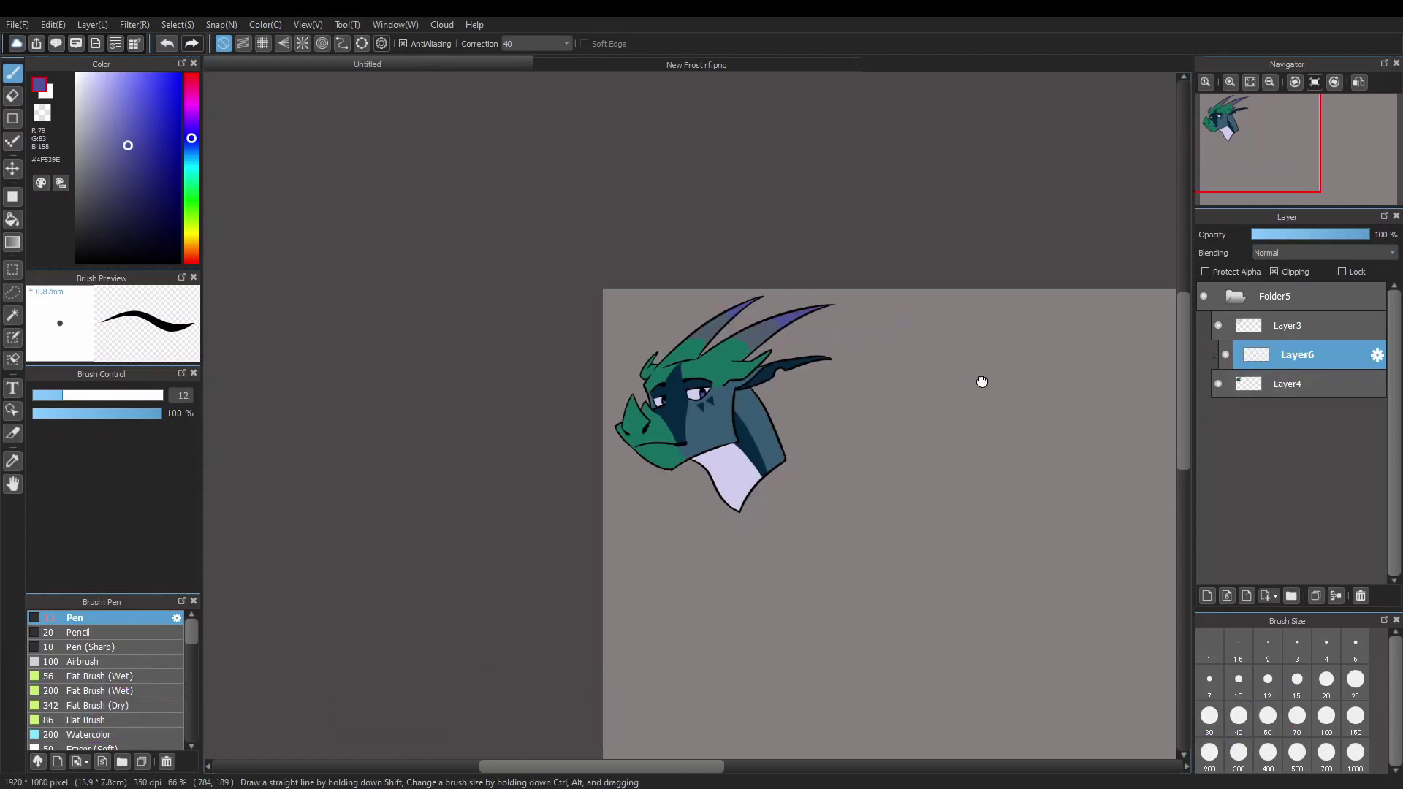
scroll(821, 304, "up", 3)
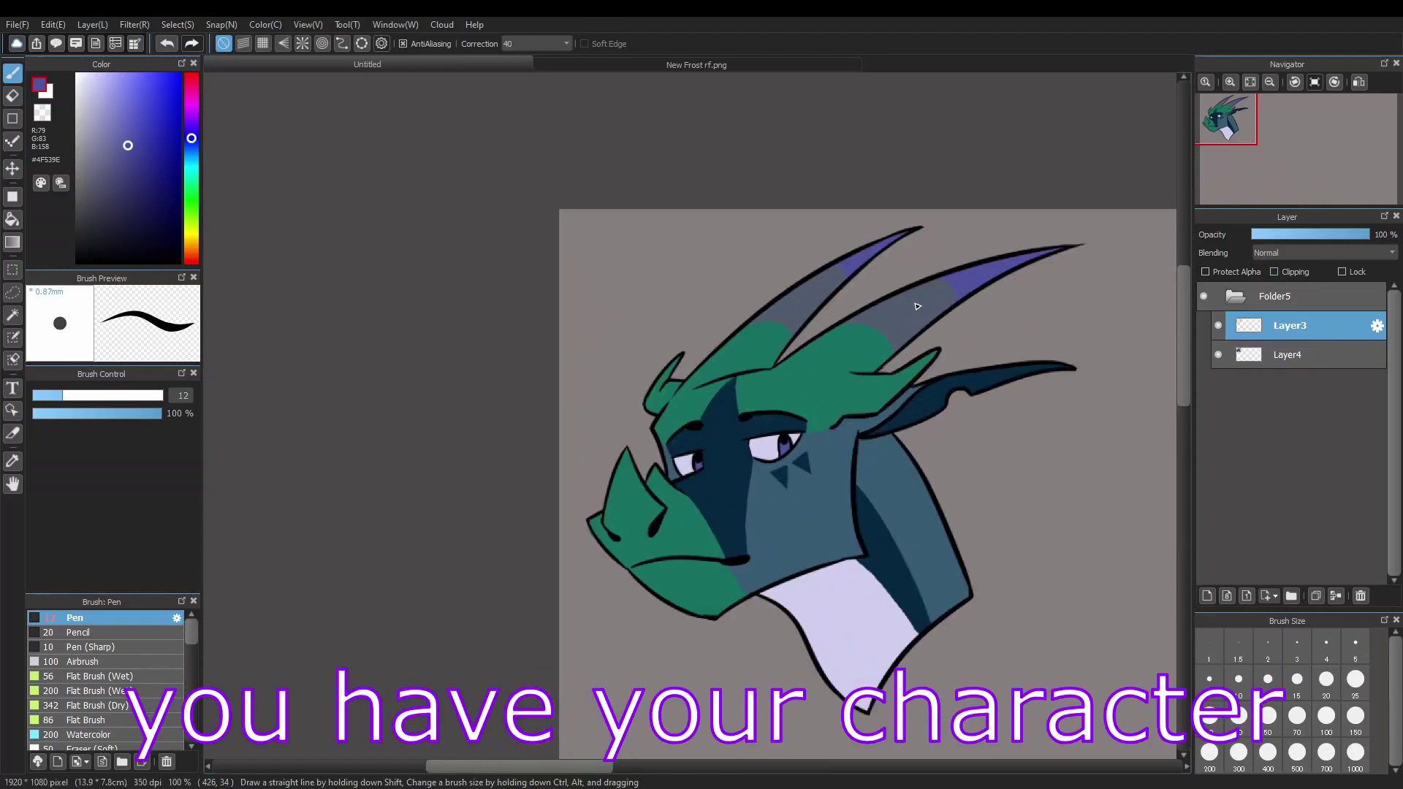
scroll(822, 304, "up", 1)
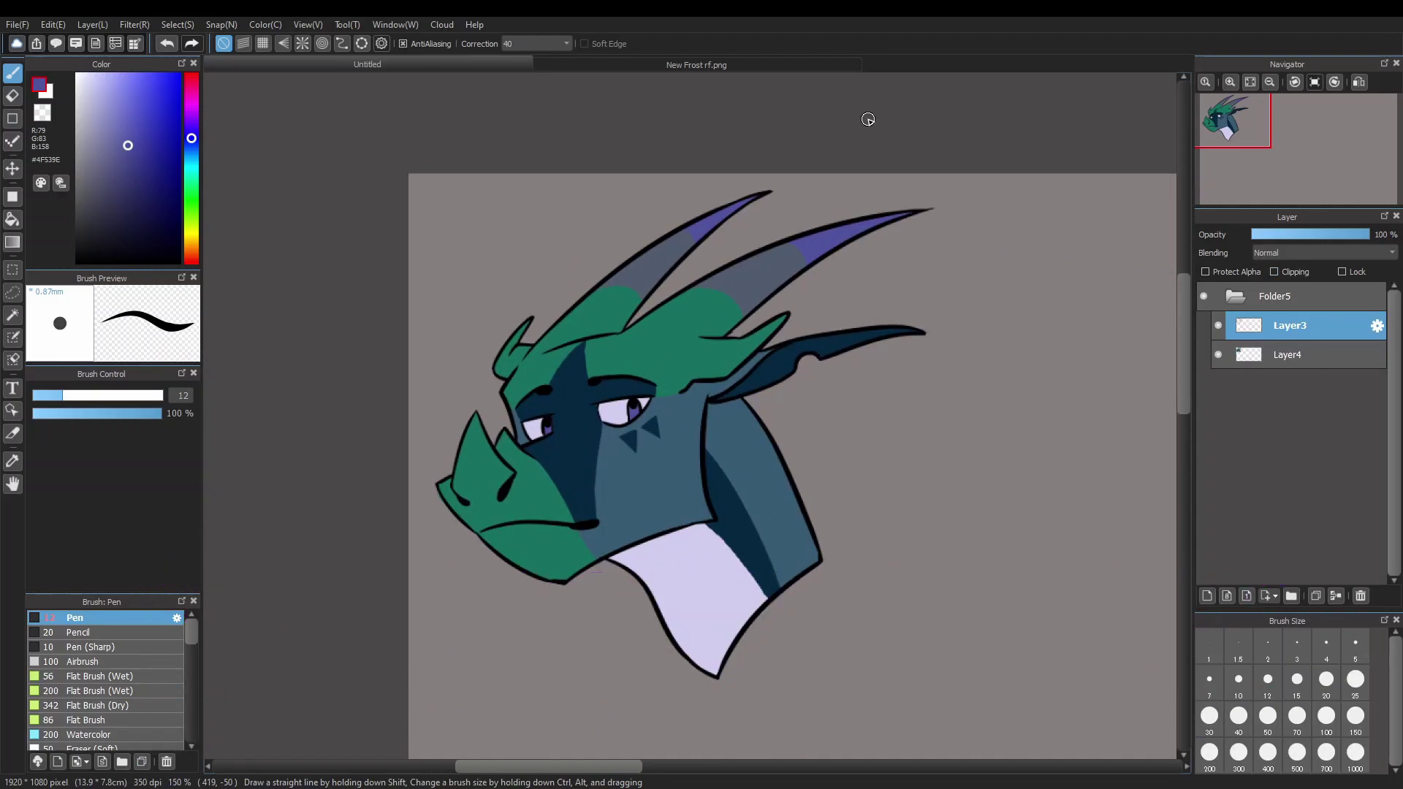
scroll(868, 119, "down", 1)
scroll(980, 336, "down", 1)
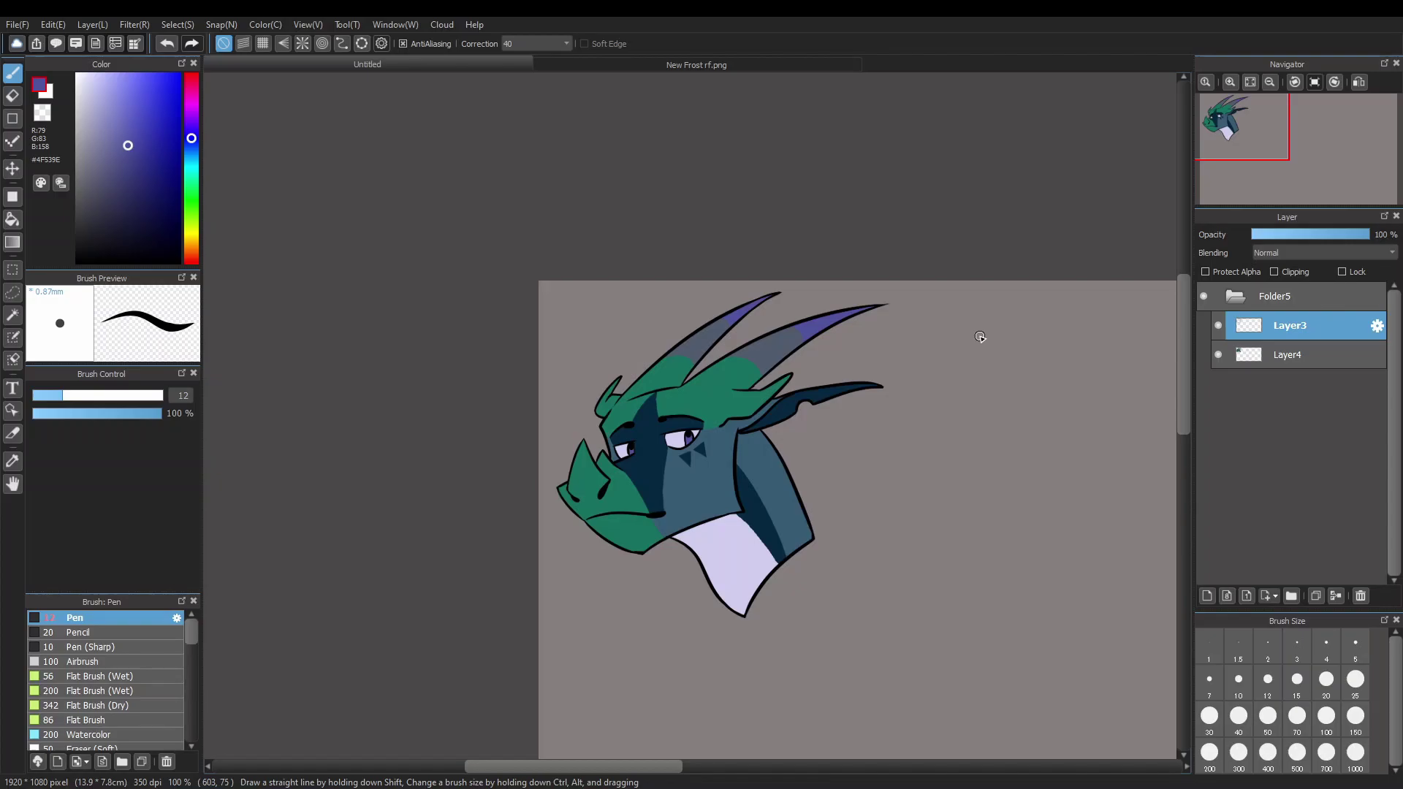
Add Layer6 and draw a tall filled dark blue-grey rectangle right of the head
key("ctrl+minus")
left_click(1208, 595)
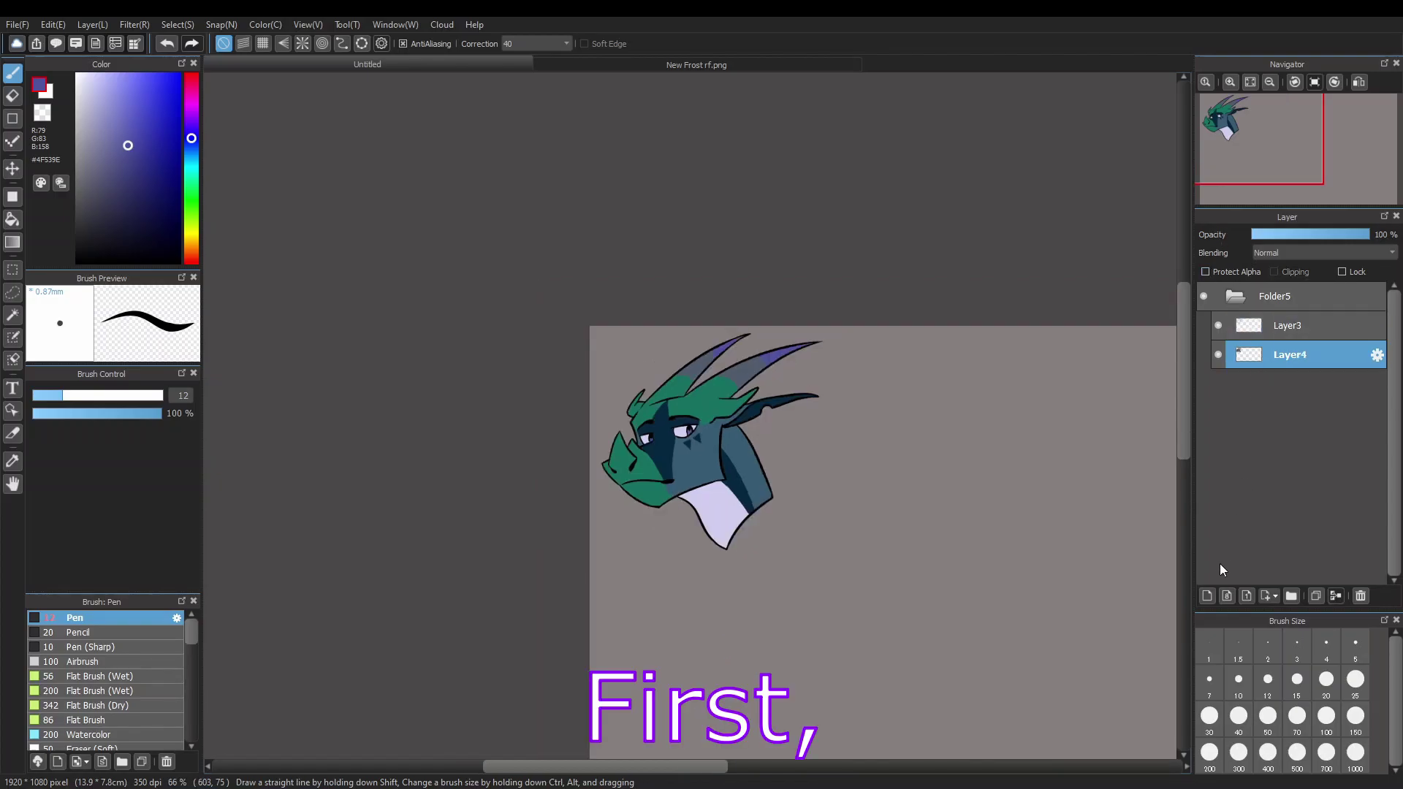
left_click_drag(1186, 507, 1022, 532)
left_click(12, 242)
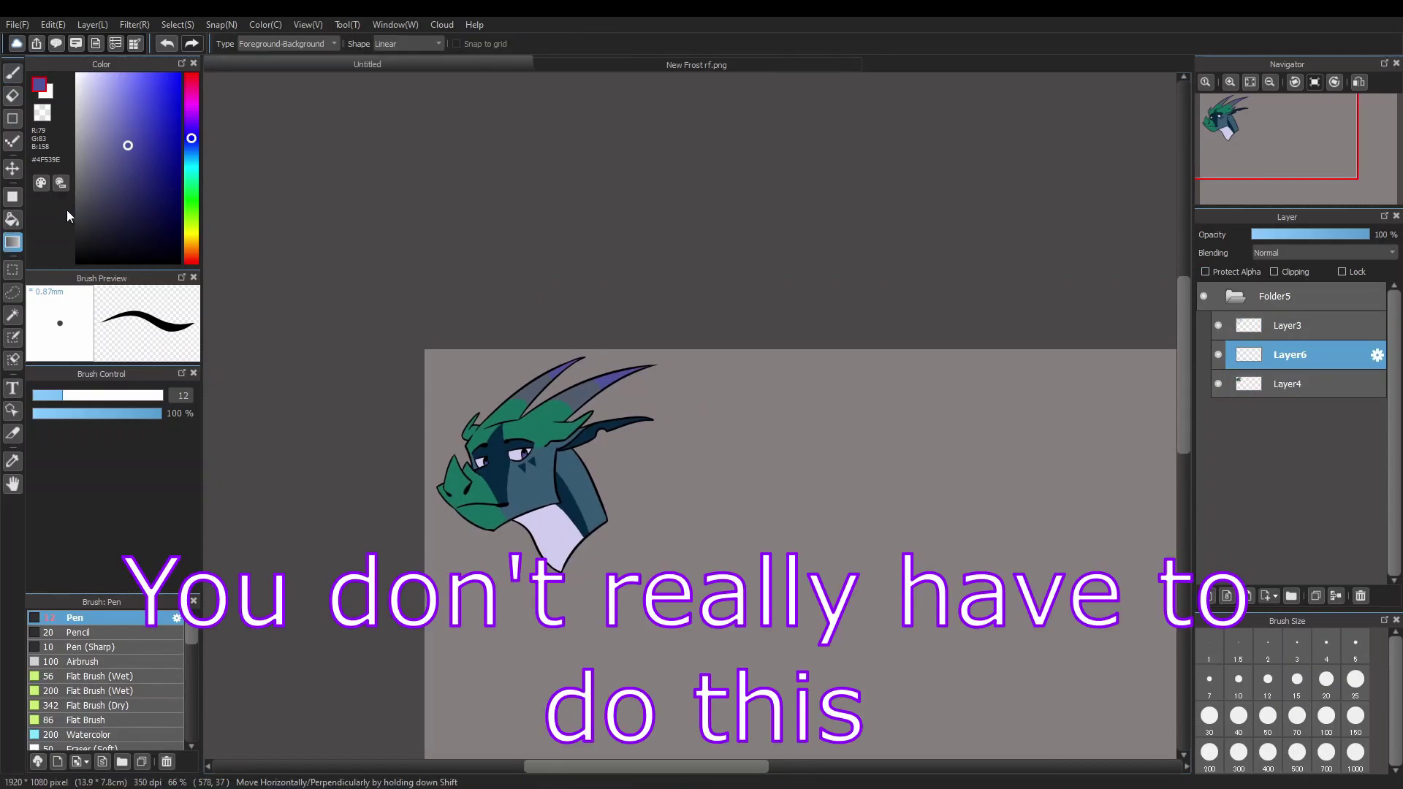
left_click(12, 197)
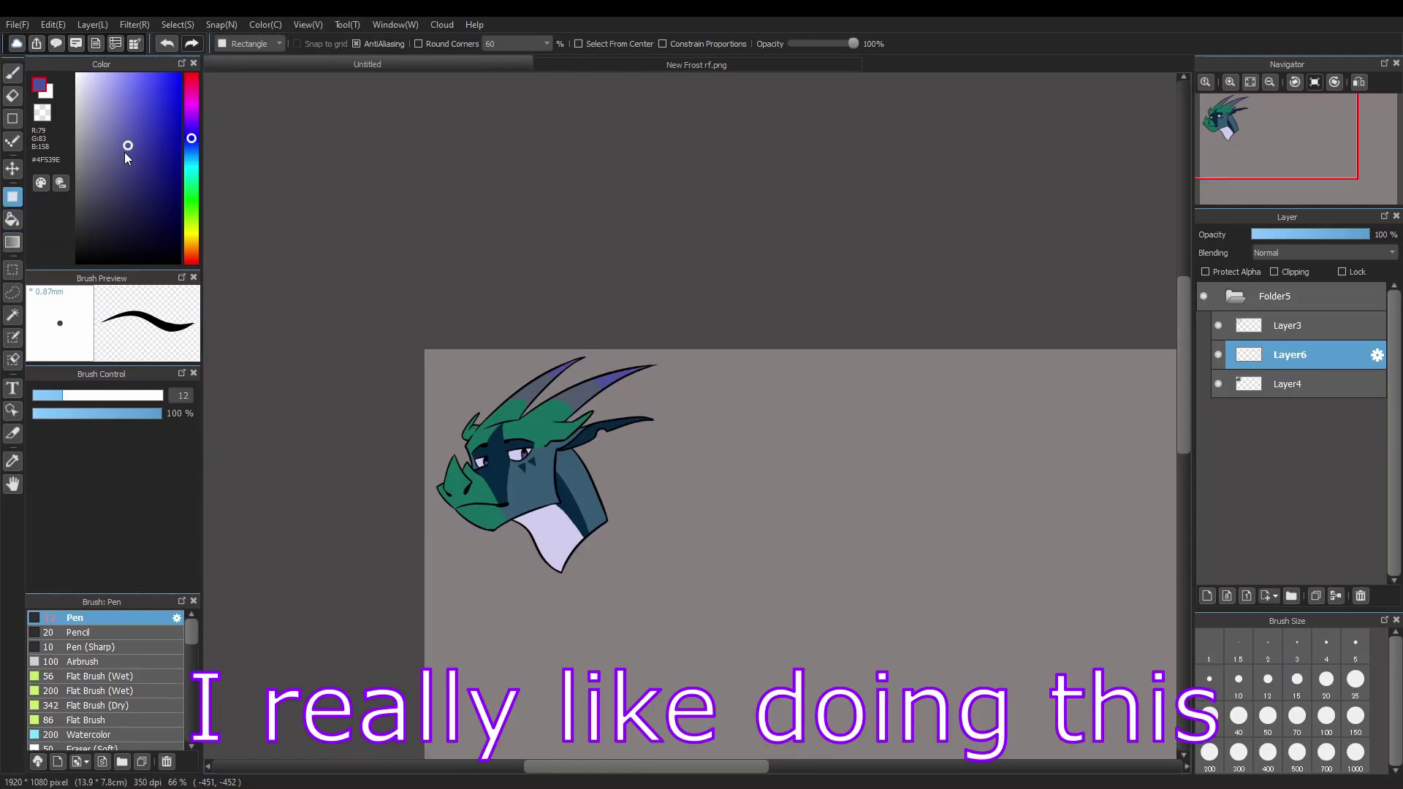
left_click_drag(656, 351, 666, 369)
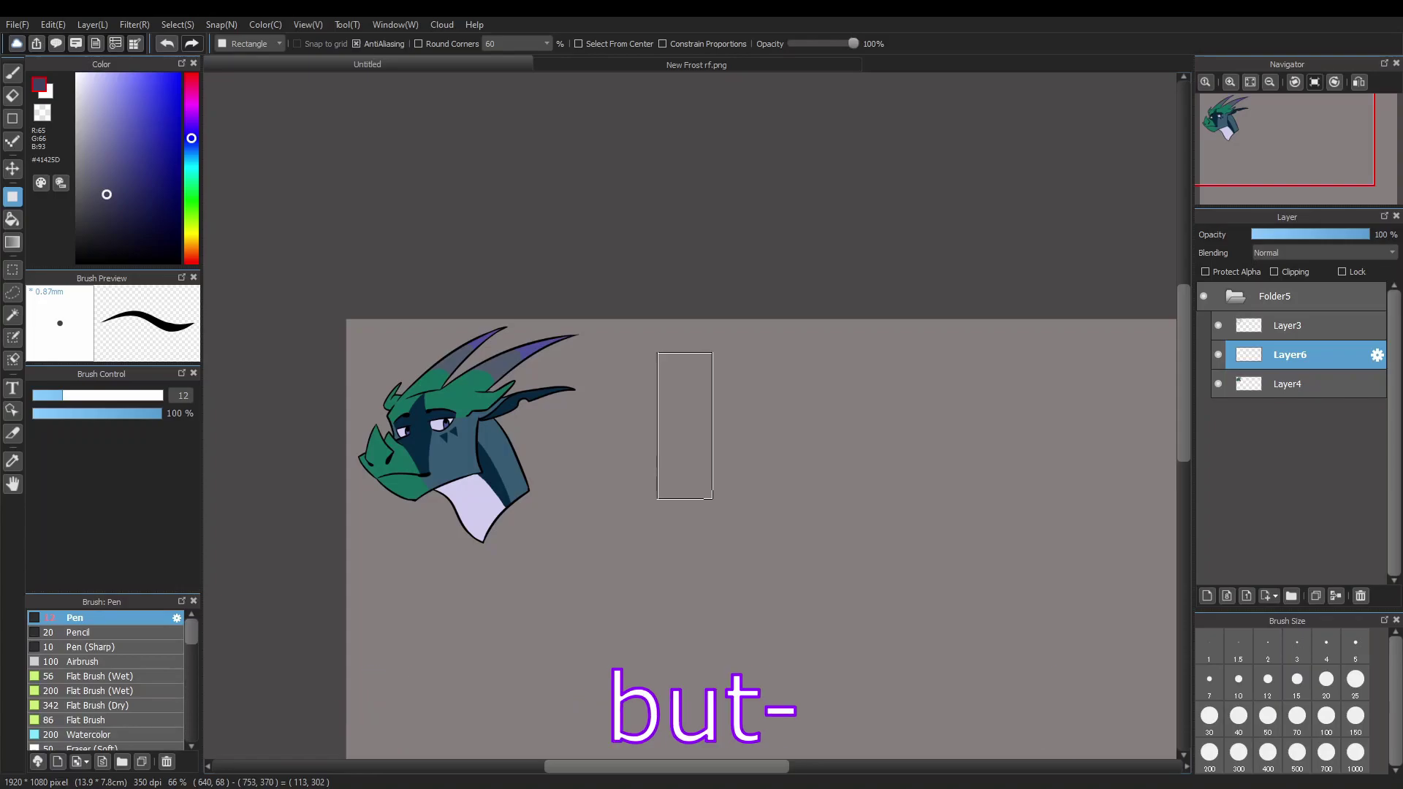
left_click_drag(696, 447, 712, 499)
left_click_drag(816, 547, 855, 551)
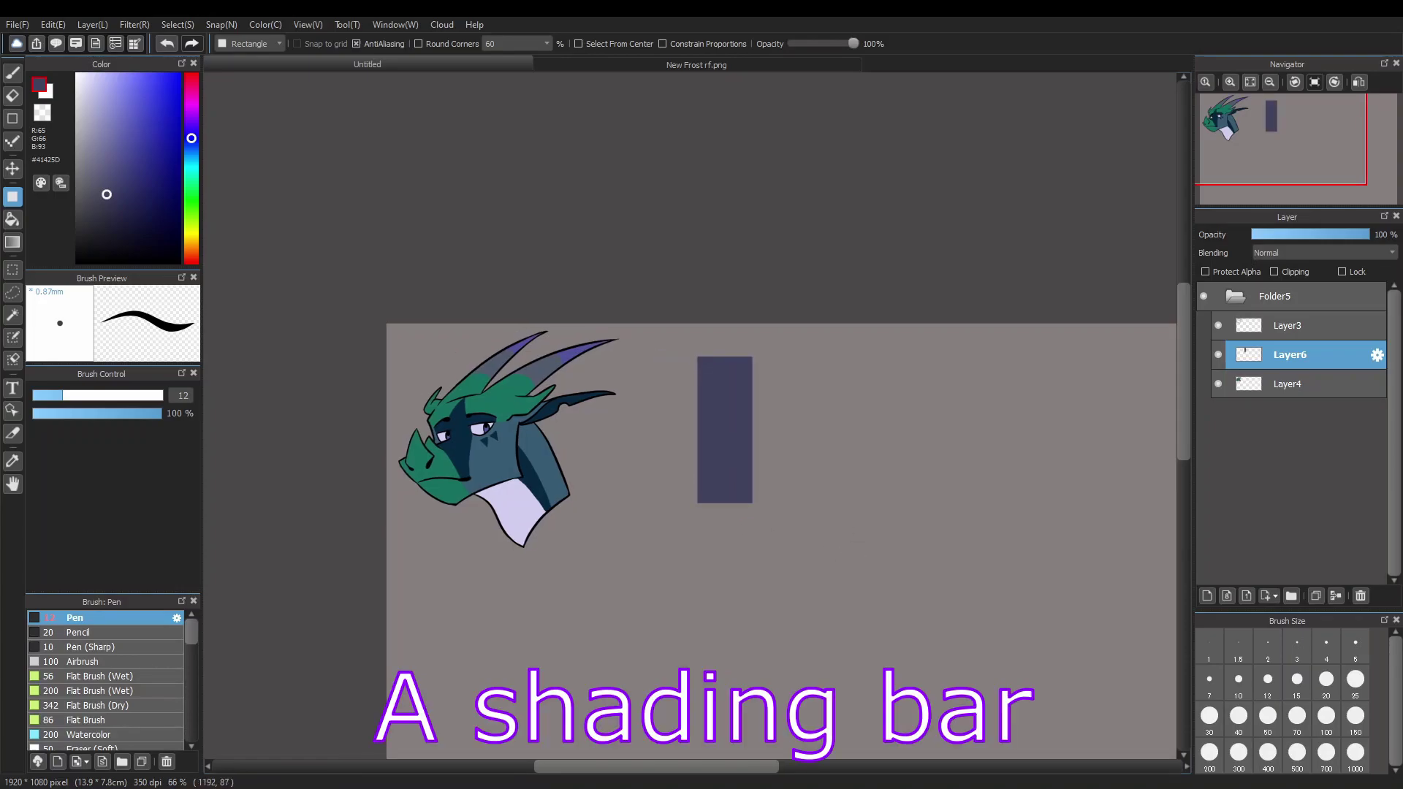
key("ctrl+plus")
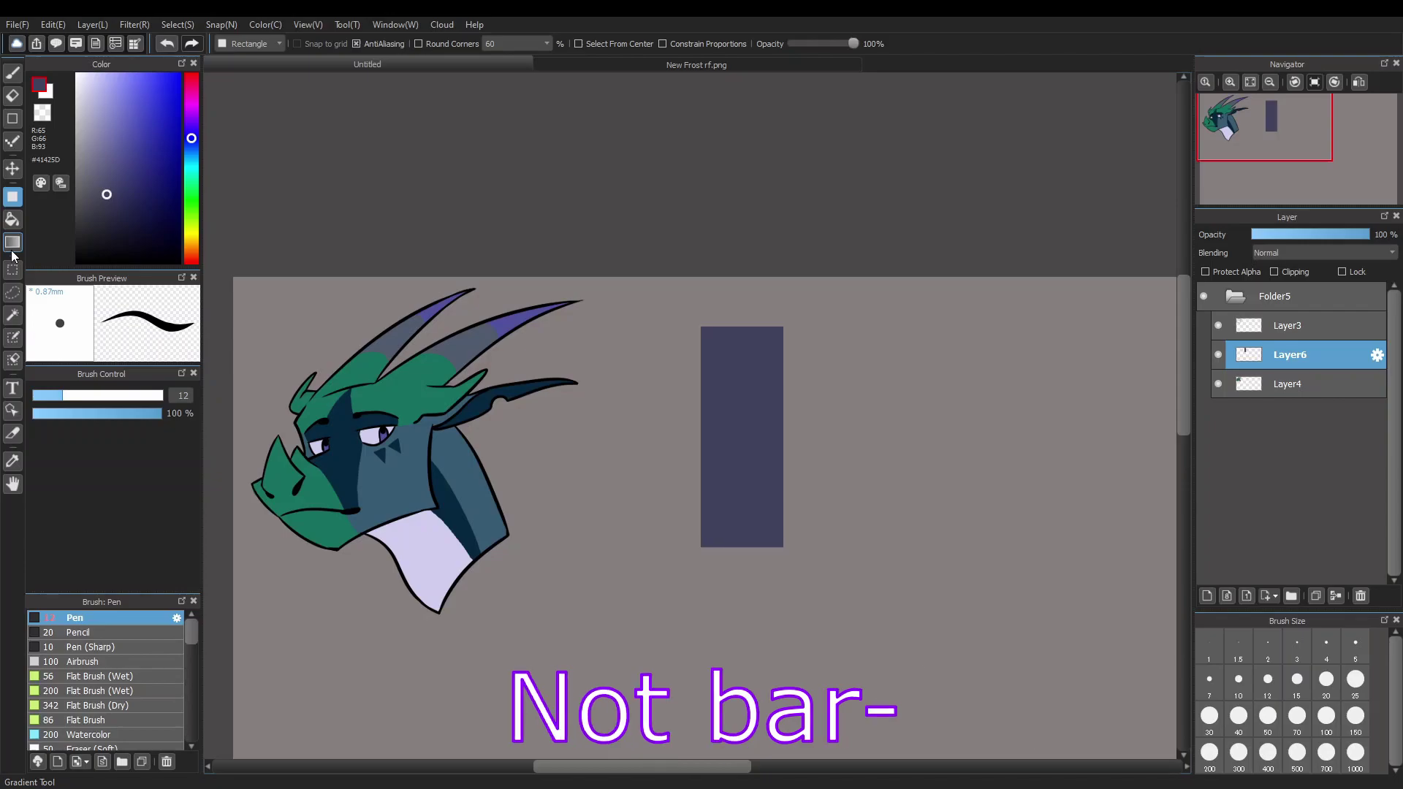
Add a clipped Layer7 and test a purplish airbrush stroke on the rectangle
left_click(12, 71)
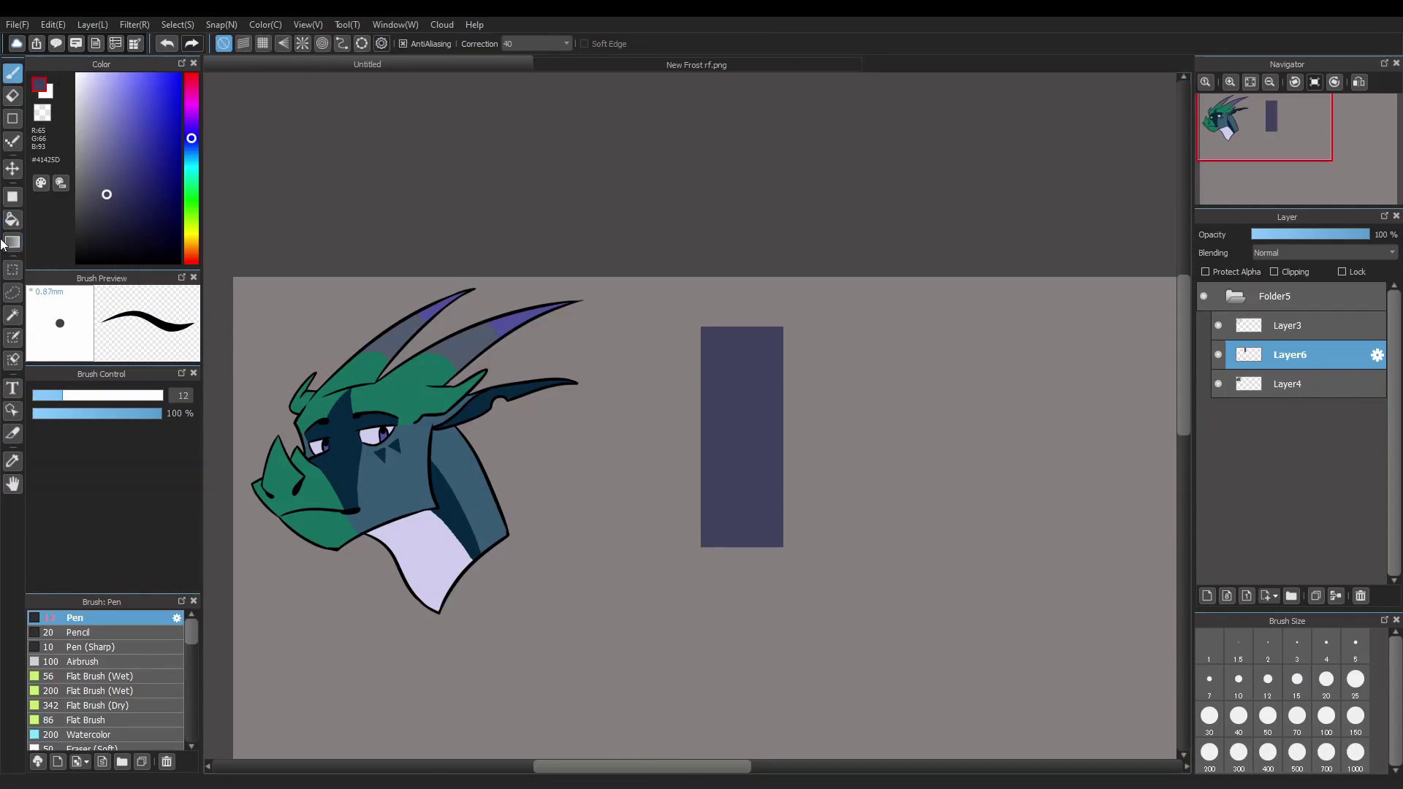
left_click(154, 661)
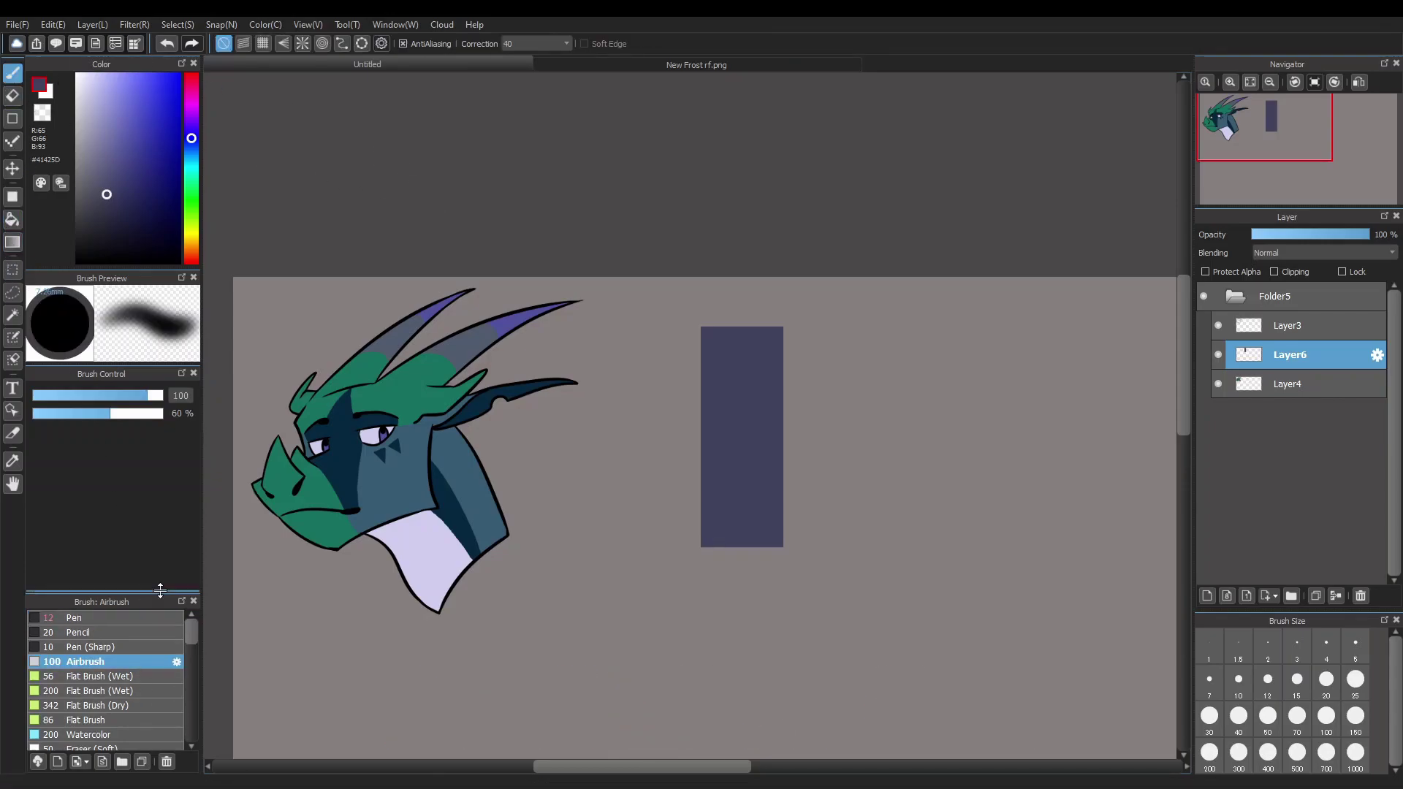
left_click(1208, 595)
key("ctrl+minus")
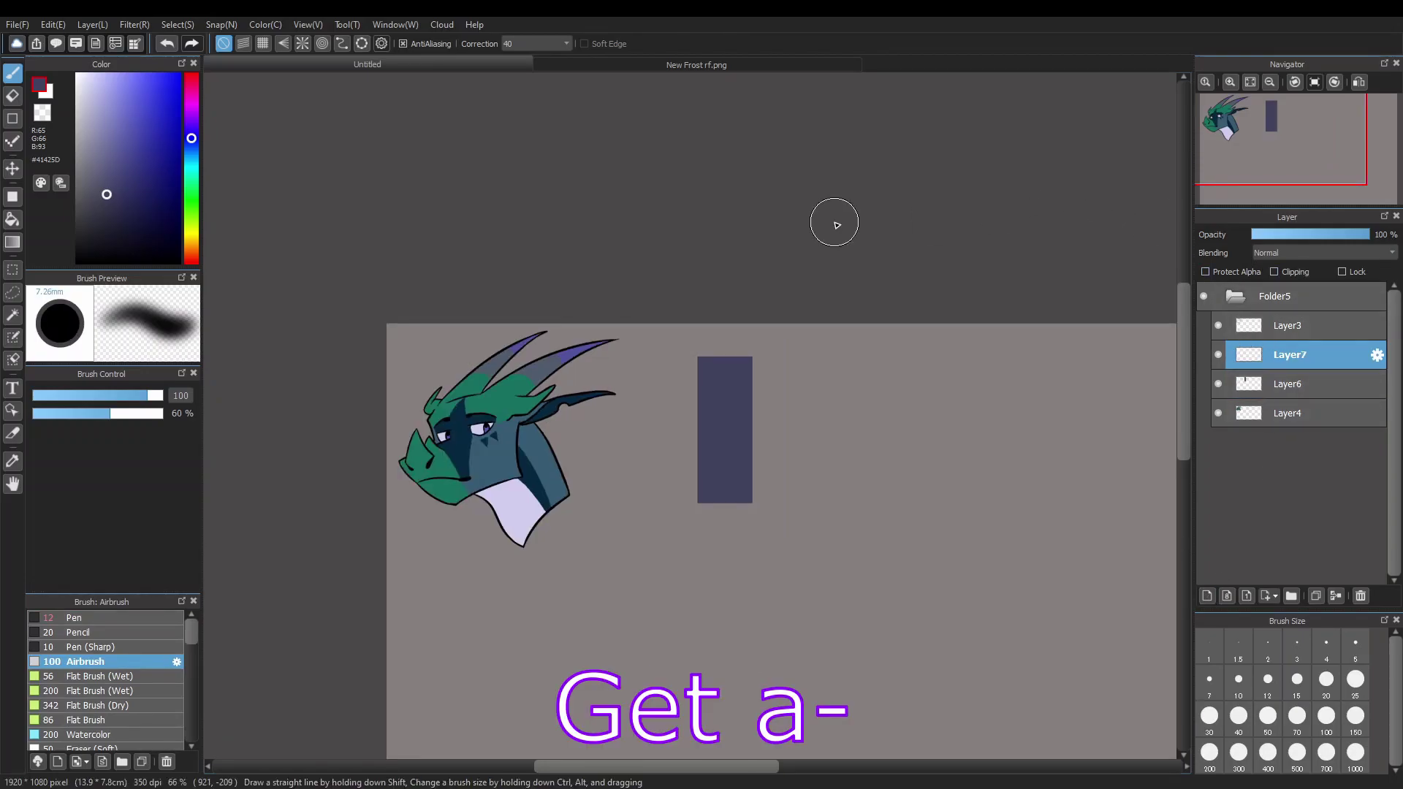
left_click(1294, 271)
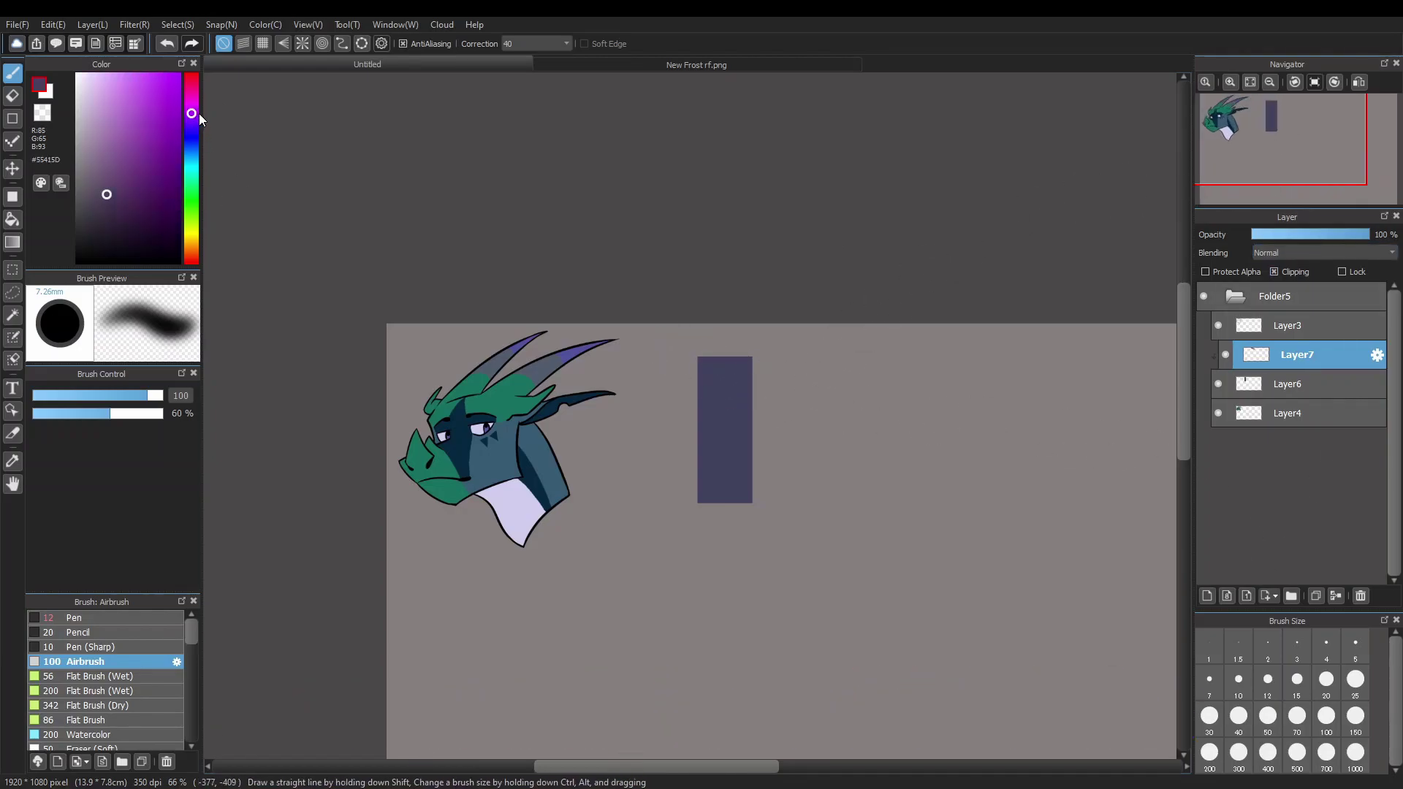
mouse_move(194, 134)
left_mouse_down()
mouse_move(194, 102)
mouse_move(126, 73)
left_mouse_up()
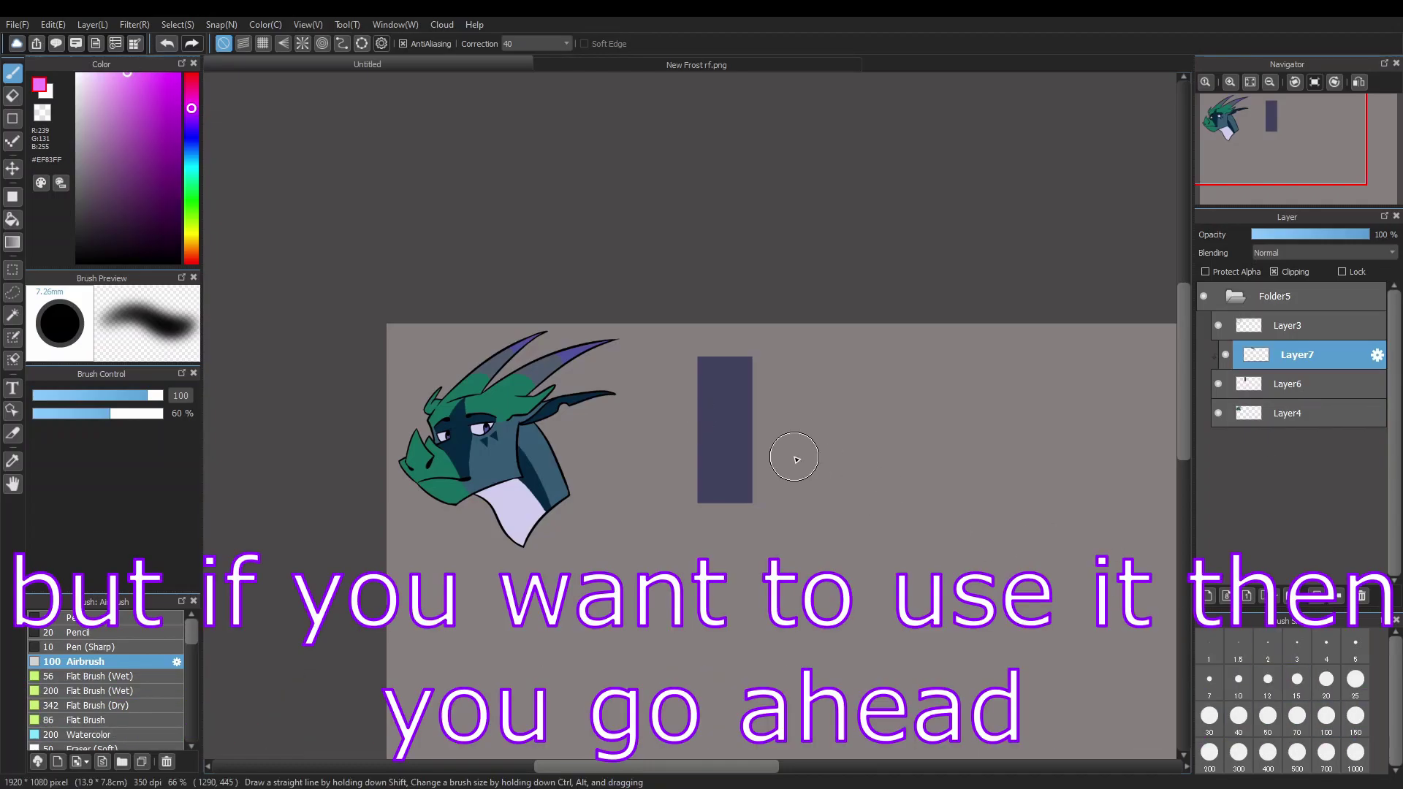
left_click_drag(698, 365, 755, 372)
left_click_drag(690, 423, 1212, 757, "ctrl+alt")
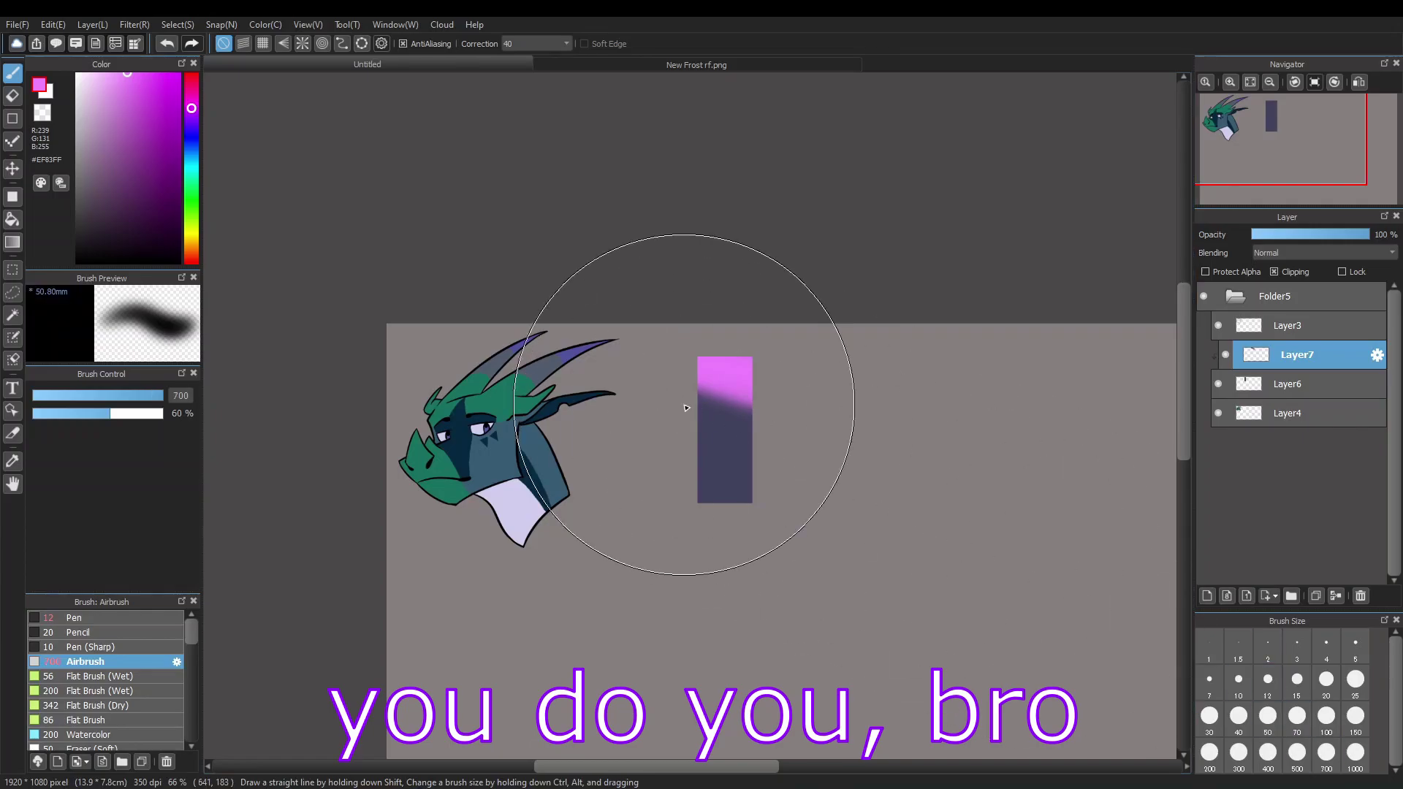
left_click(1210, 754)
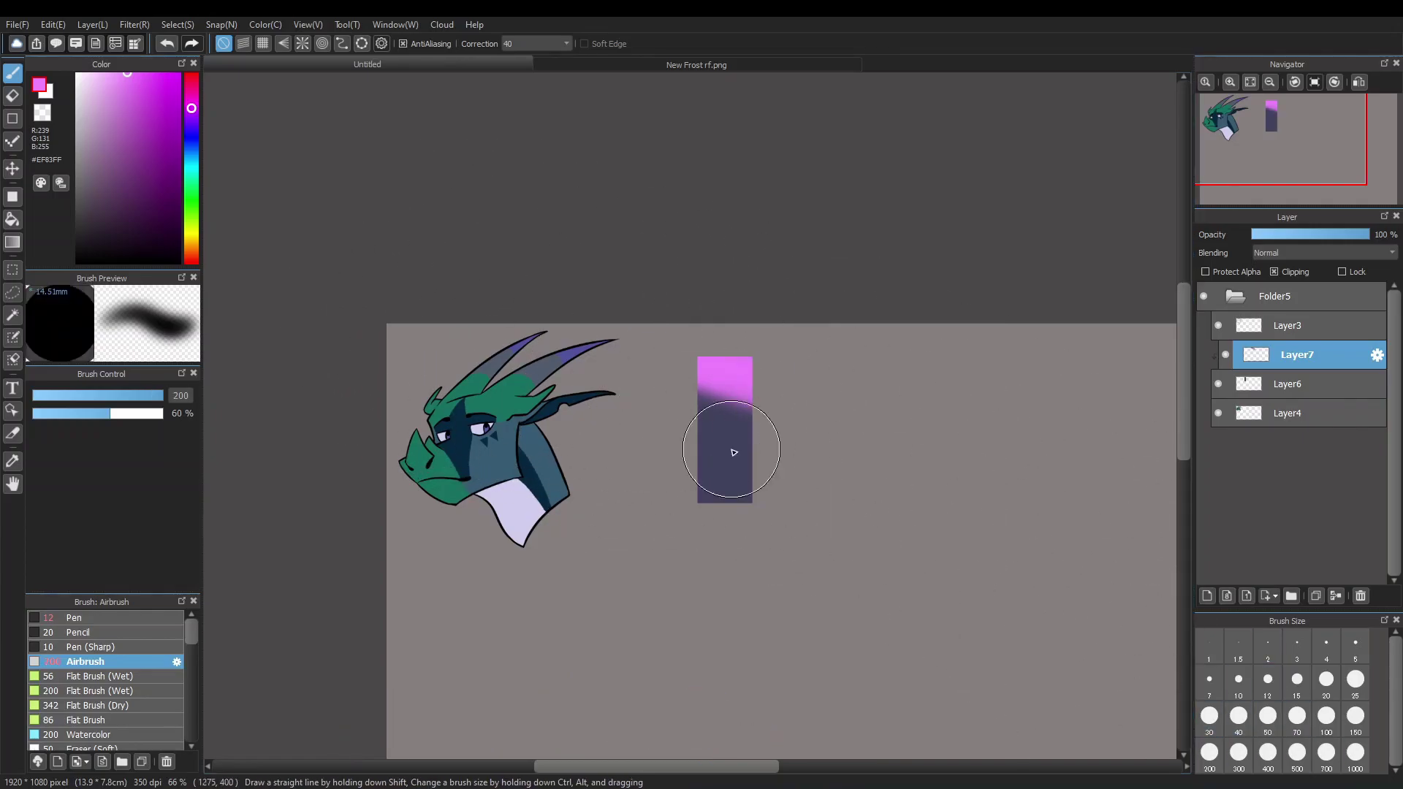
Airbrush pale cyan at the top, blue in the middle and dark blue-grey below
left_click(194, 165)
left_click(106, 84)
mouse_move(658, 314)
left_mouse_down()
mouse_move(619, 382)
mouse_move(852, 443)
left_mouse_up()
left_click(730, 407, "alt")
left_click(196, 146)
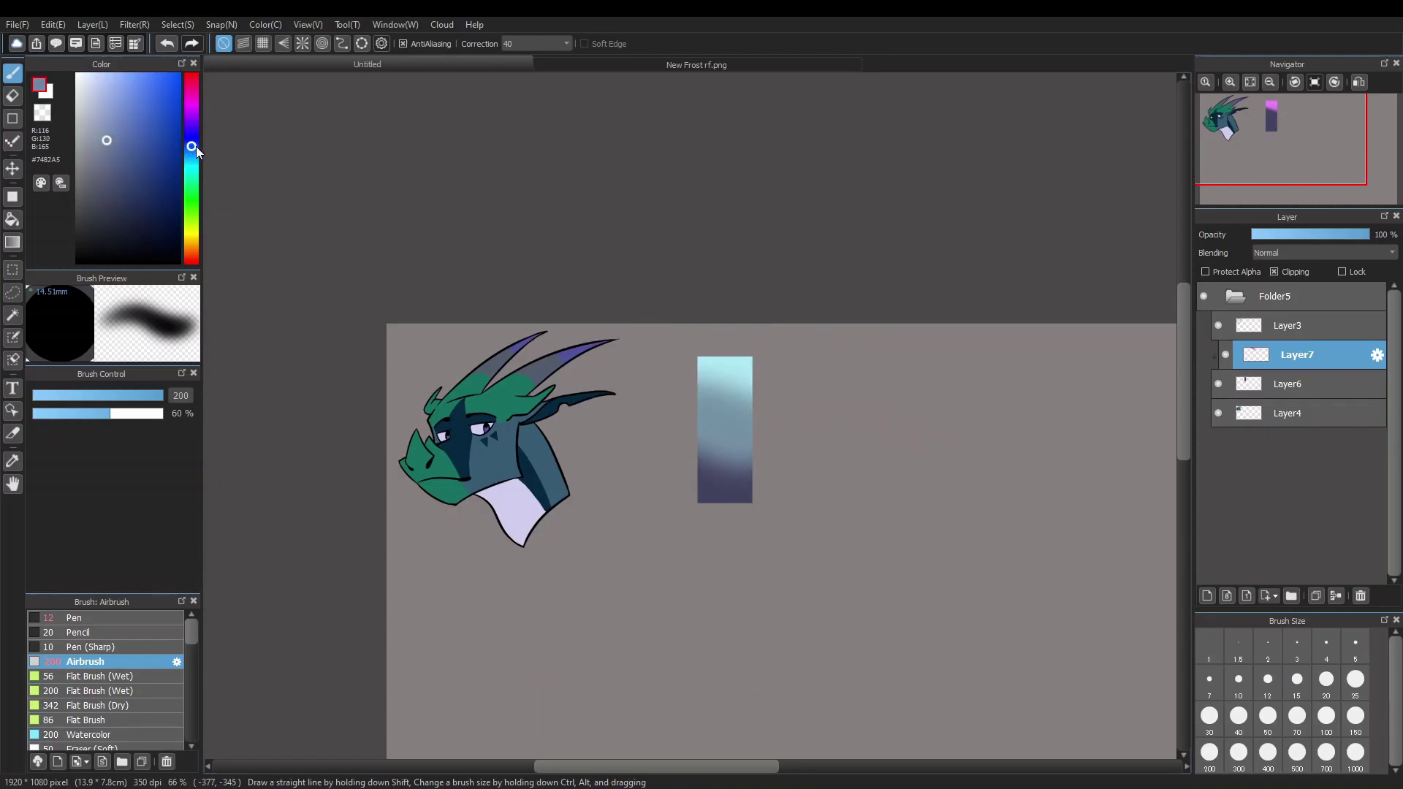
left_click(133, 122)
left_click_drag(724, 460, 726, 382)
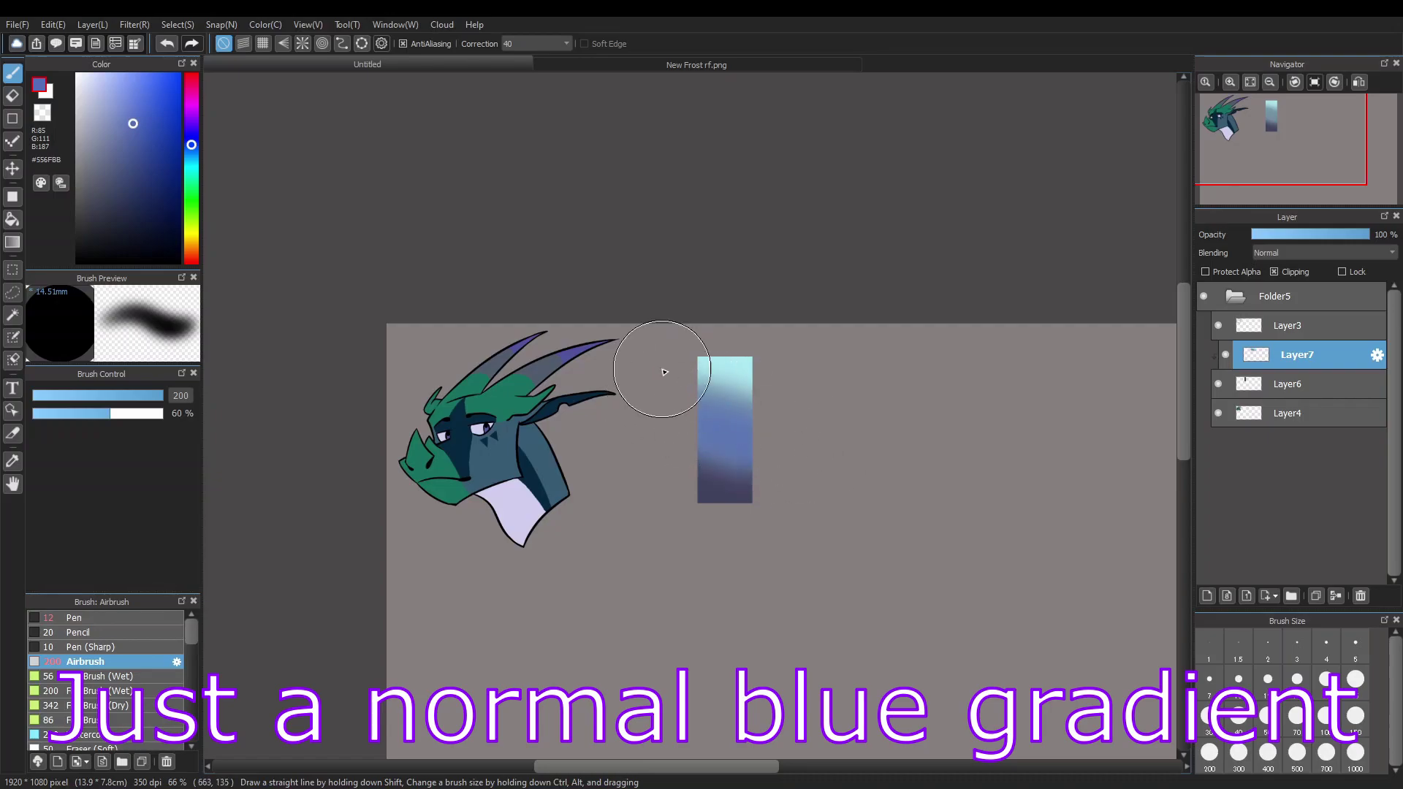
left_click(725, 382, "alt")
left_click_drag(730, 433, 709, 409)
left_click(724, 472, "alt")
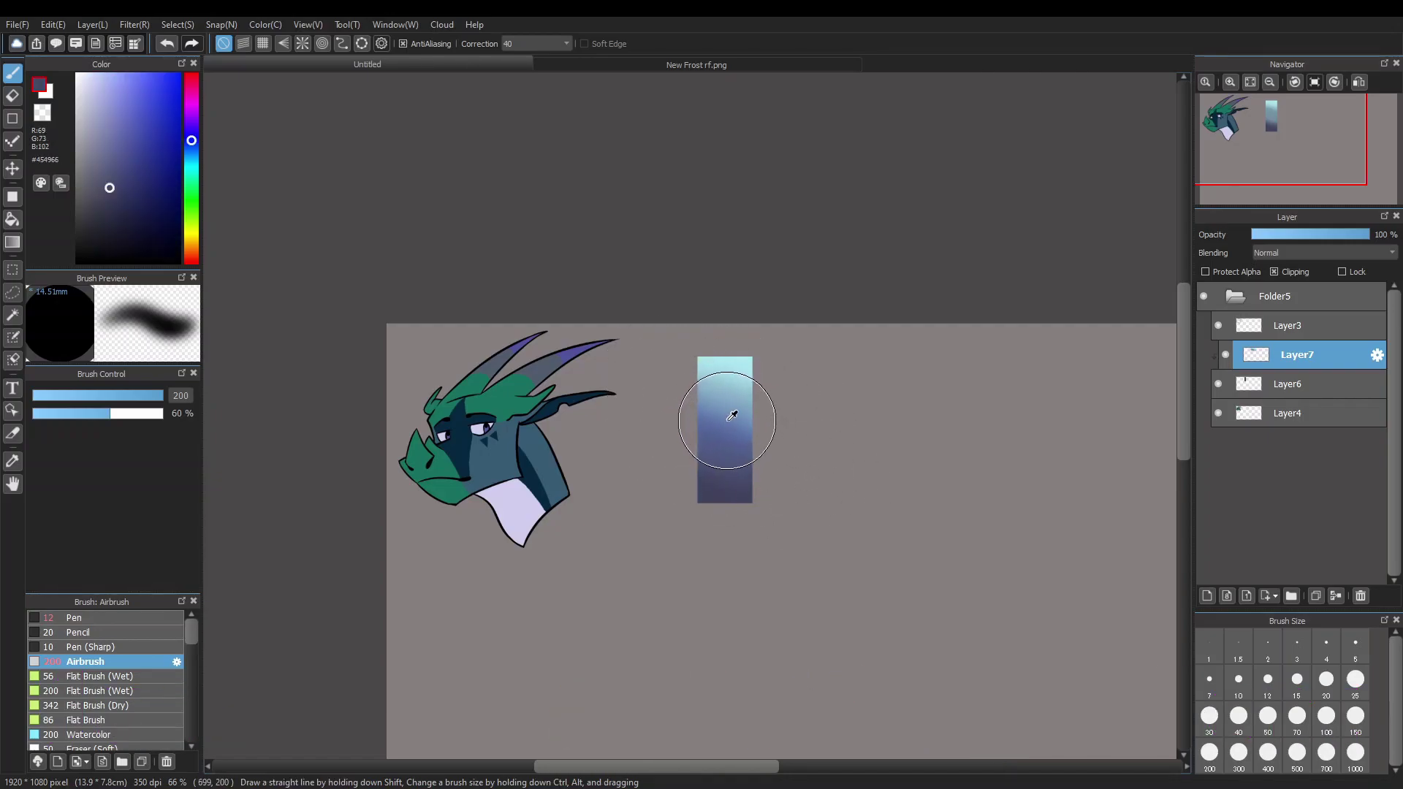
left_click(724, 390, "alt")
scroll(936, 403, "down", 2)
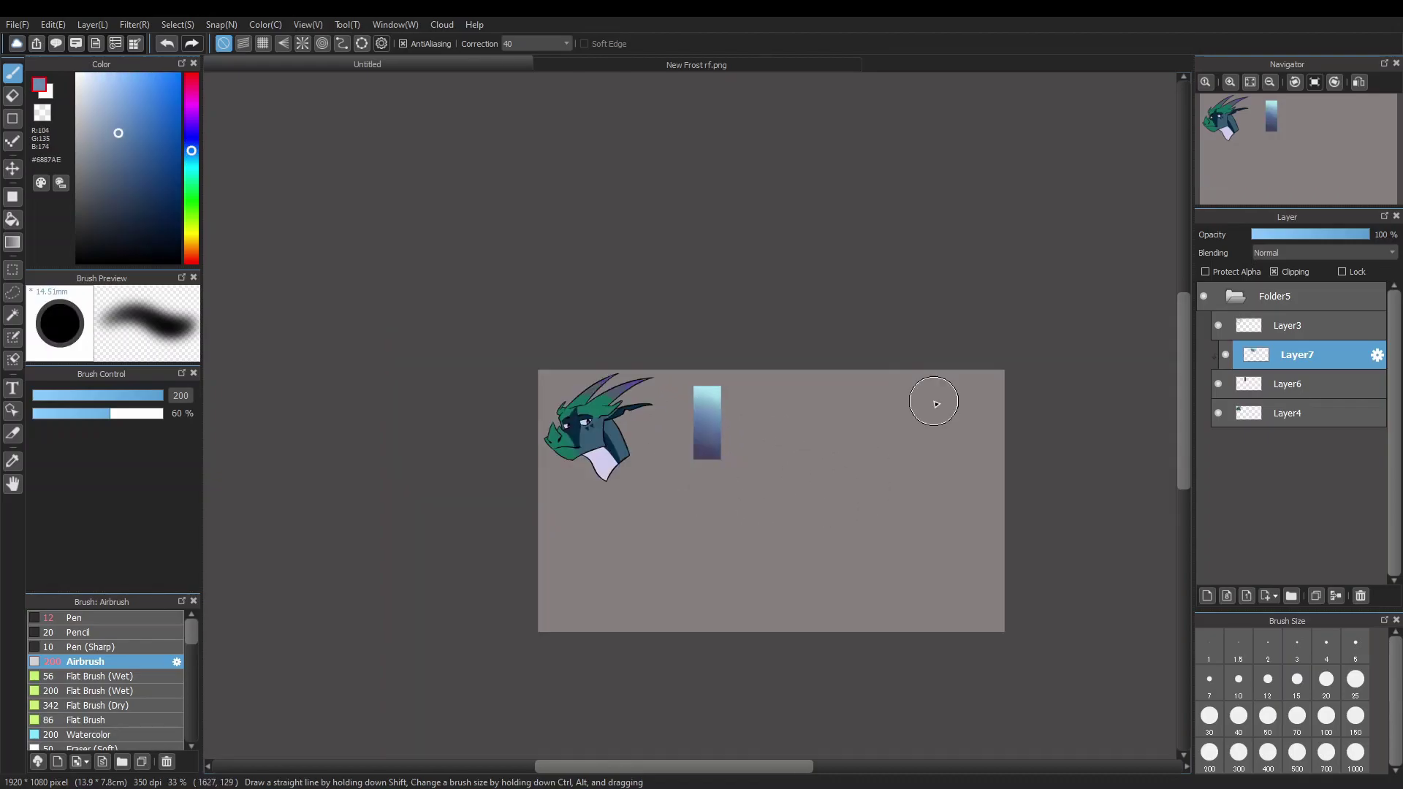
scroll(934, 404, "up", 2)
left_click(724, 373, "alt")
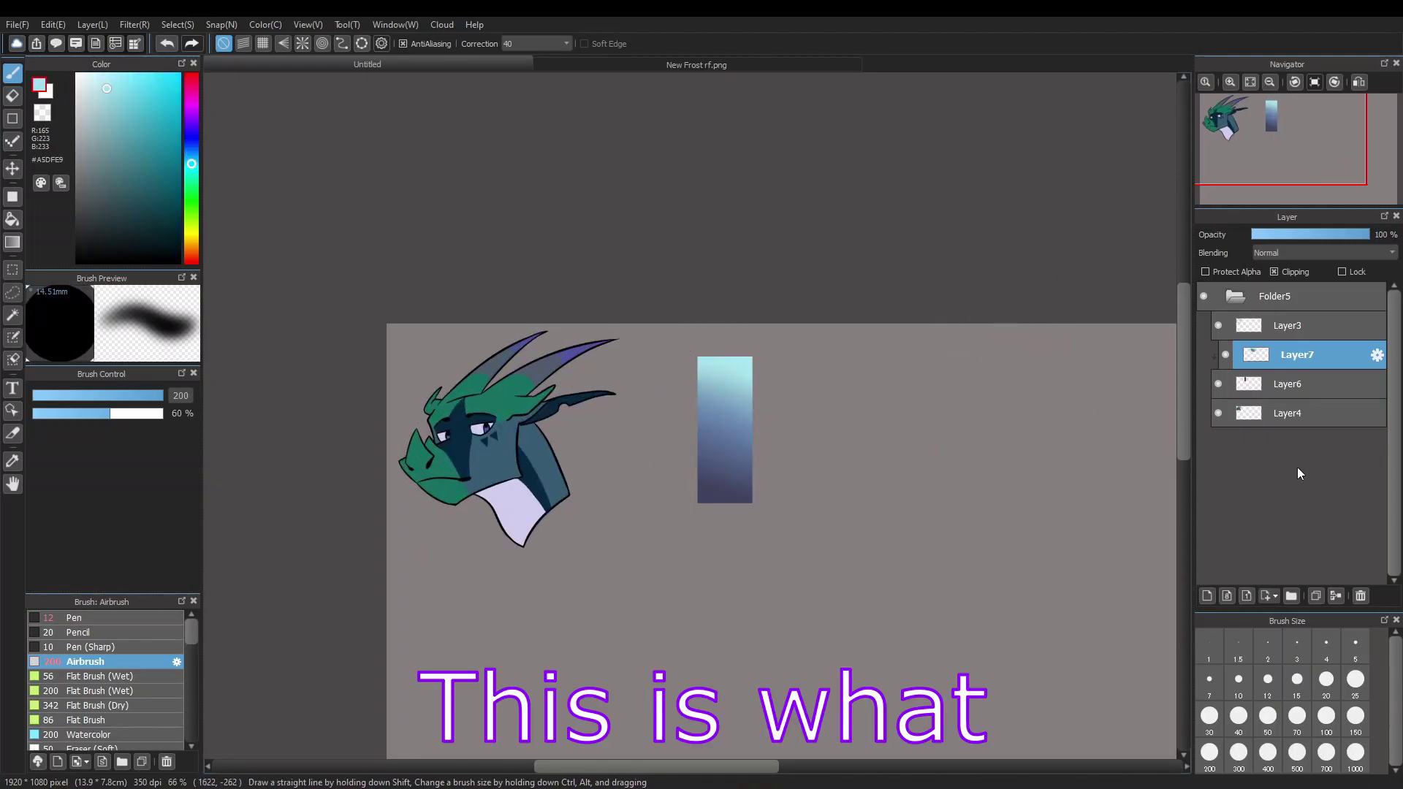
Delete Layer7, add a fresh layer above Layer6, and toggle its Clipping on and off
left_click(1361, 595)
left_click(1206, 598)
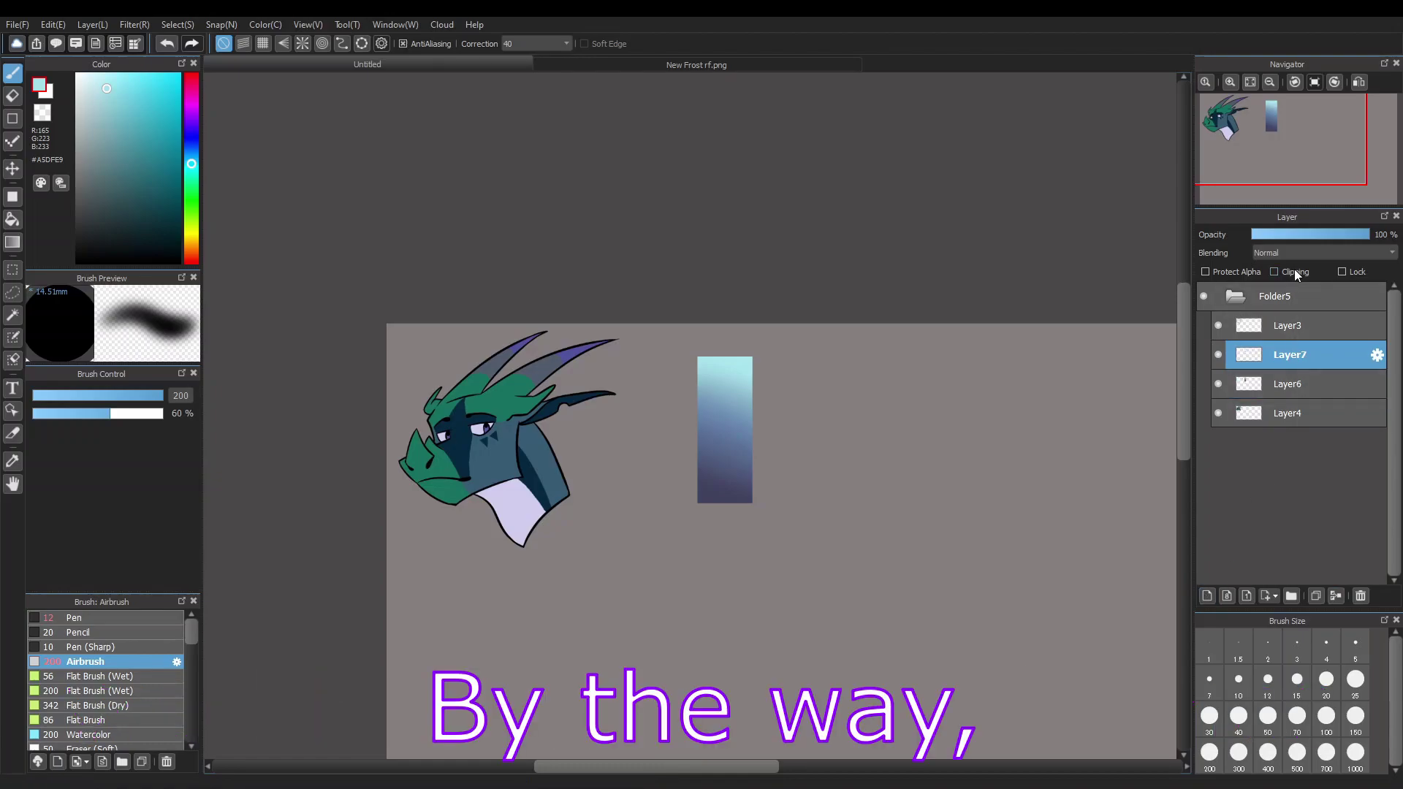
left_click(1078, 150)
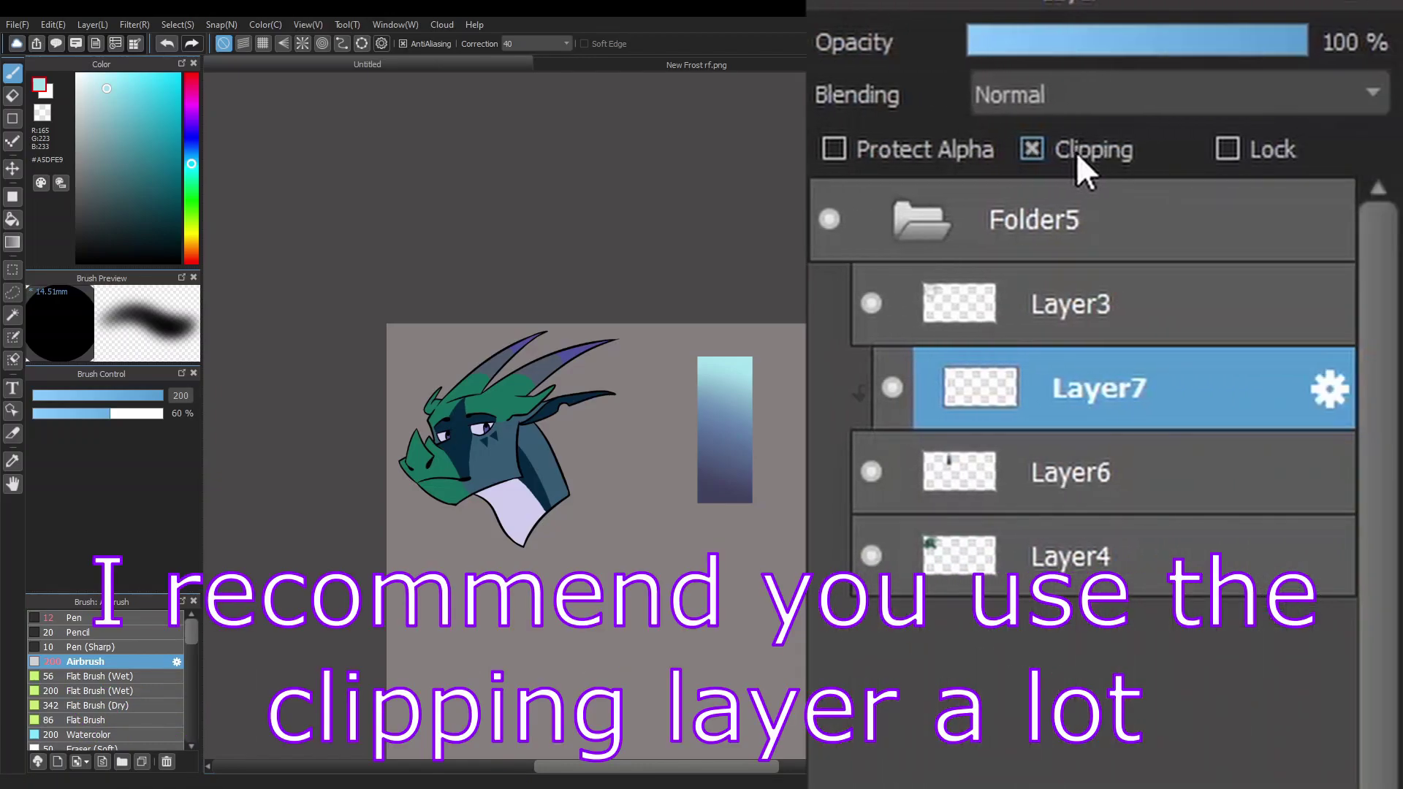
left_click(1091, 148)
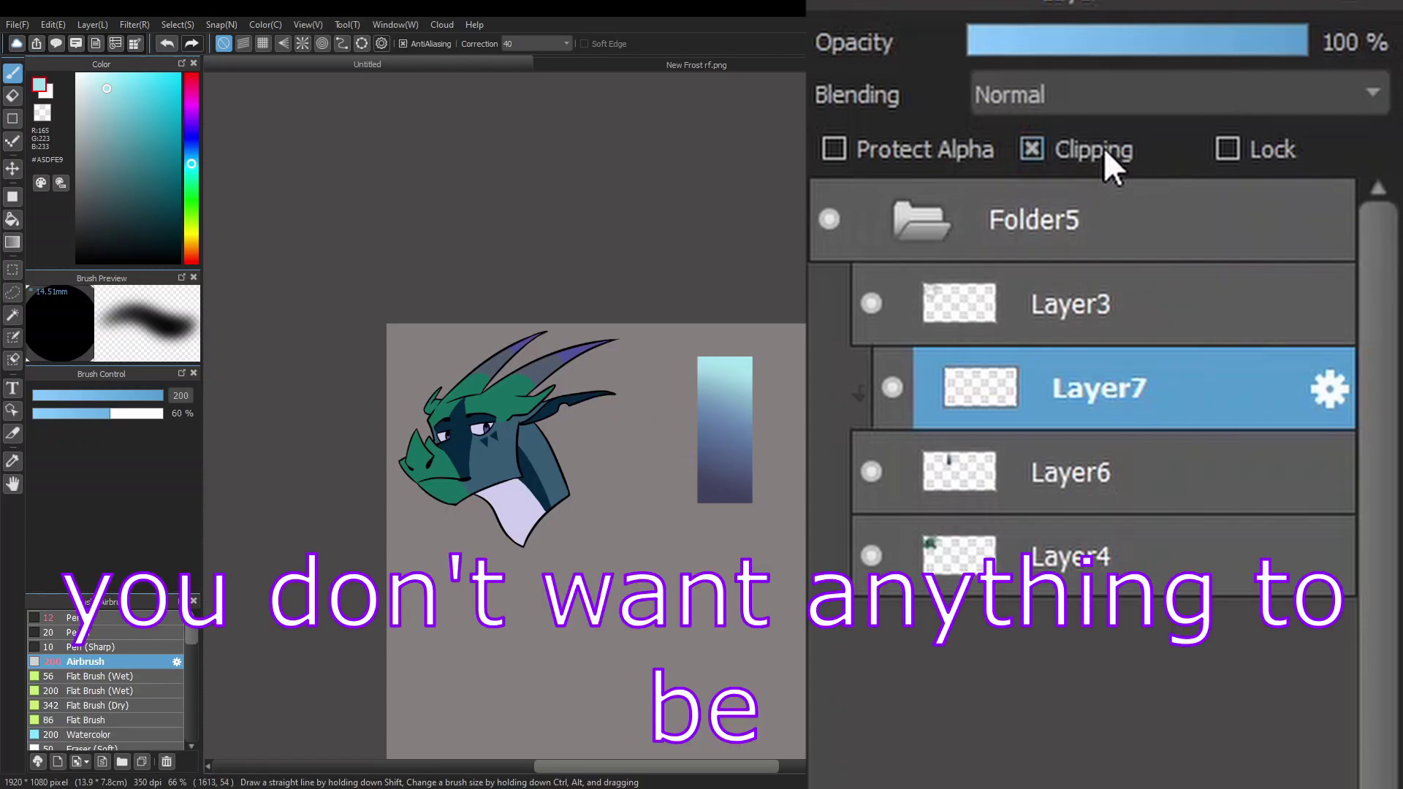
left_click(1091, 150)
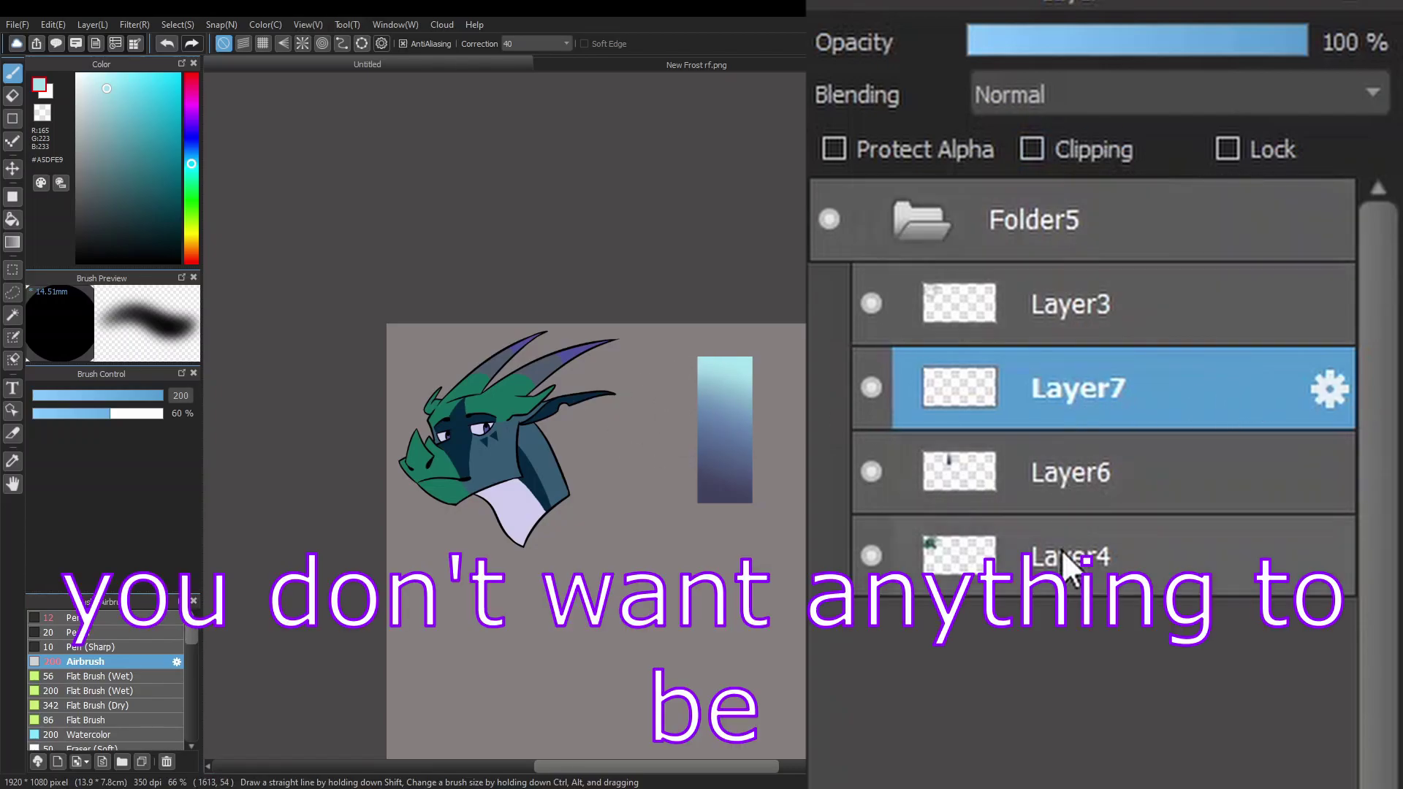
Paint a test teal glow above Layer4, compare clipped and unclipped, then delete it
left_click(1075, 556)
key("ctrl+shift+n")
mouse_move(582, 460)
left_mouse_down()
mouse_move(383, 314)
mouse_move(407, 391)
mouse_move(594, 507)
left_mouse_up()
left_click(1093, 150)
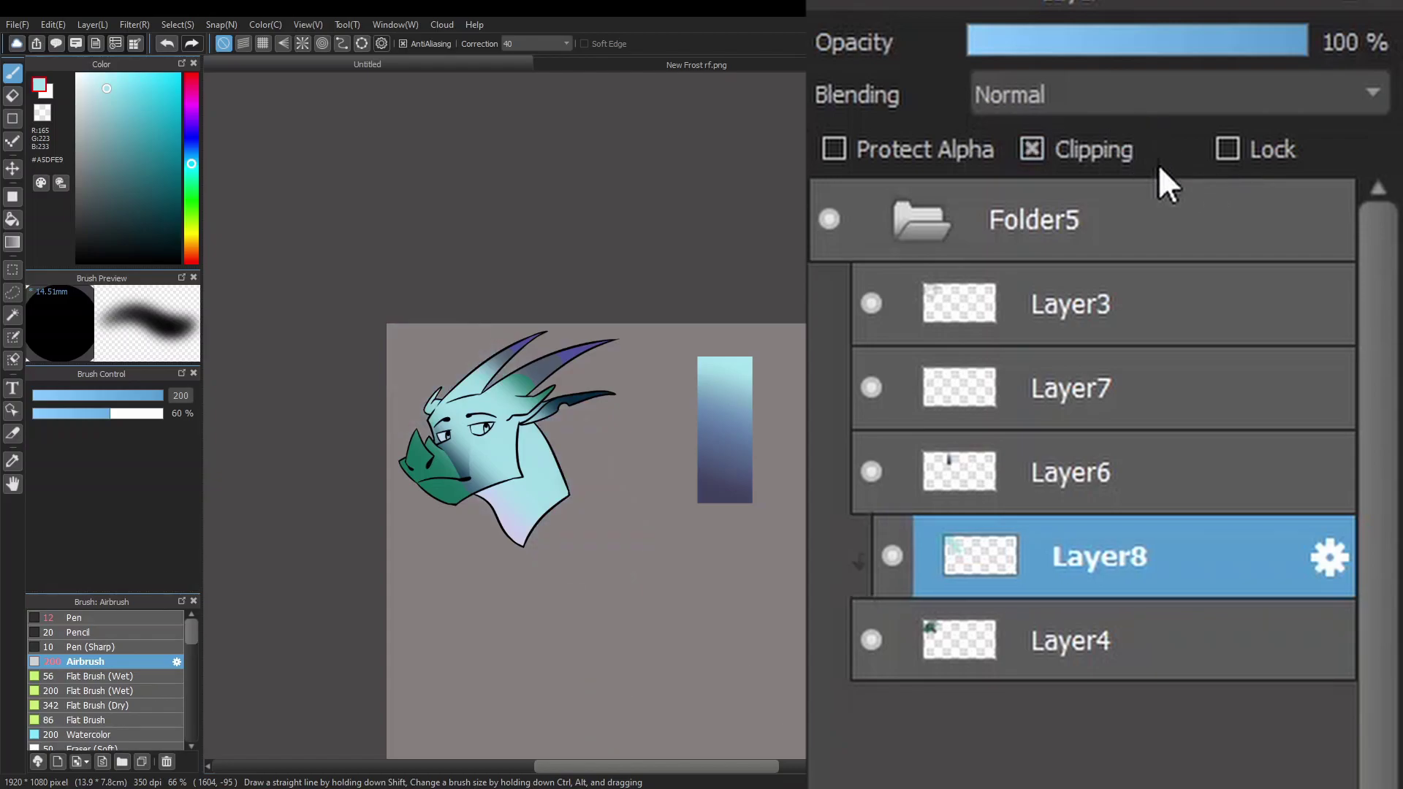
left_click(1093, 151)
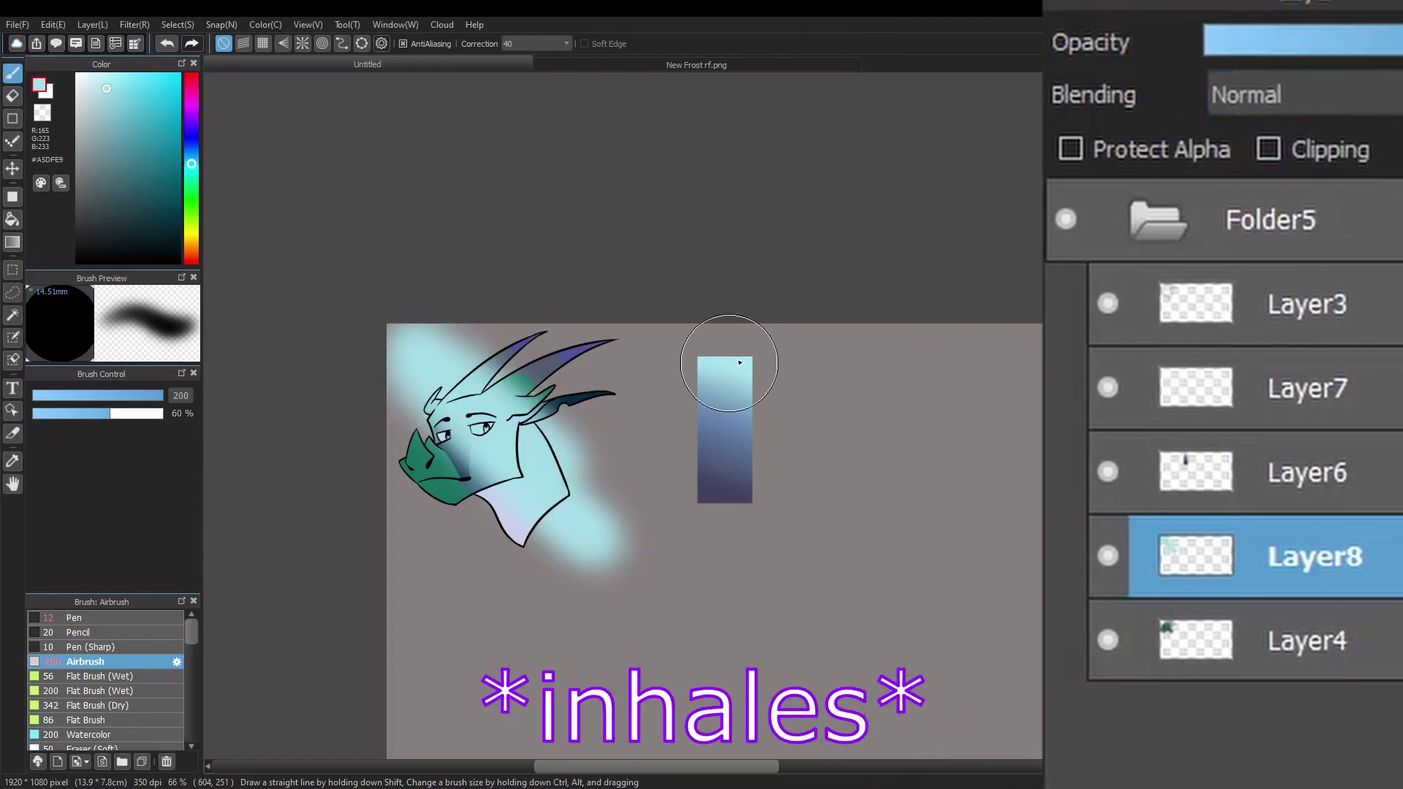
key("Delete")
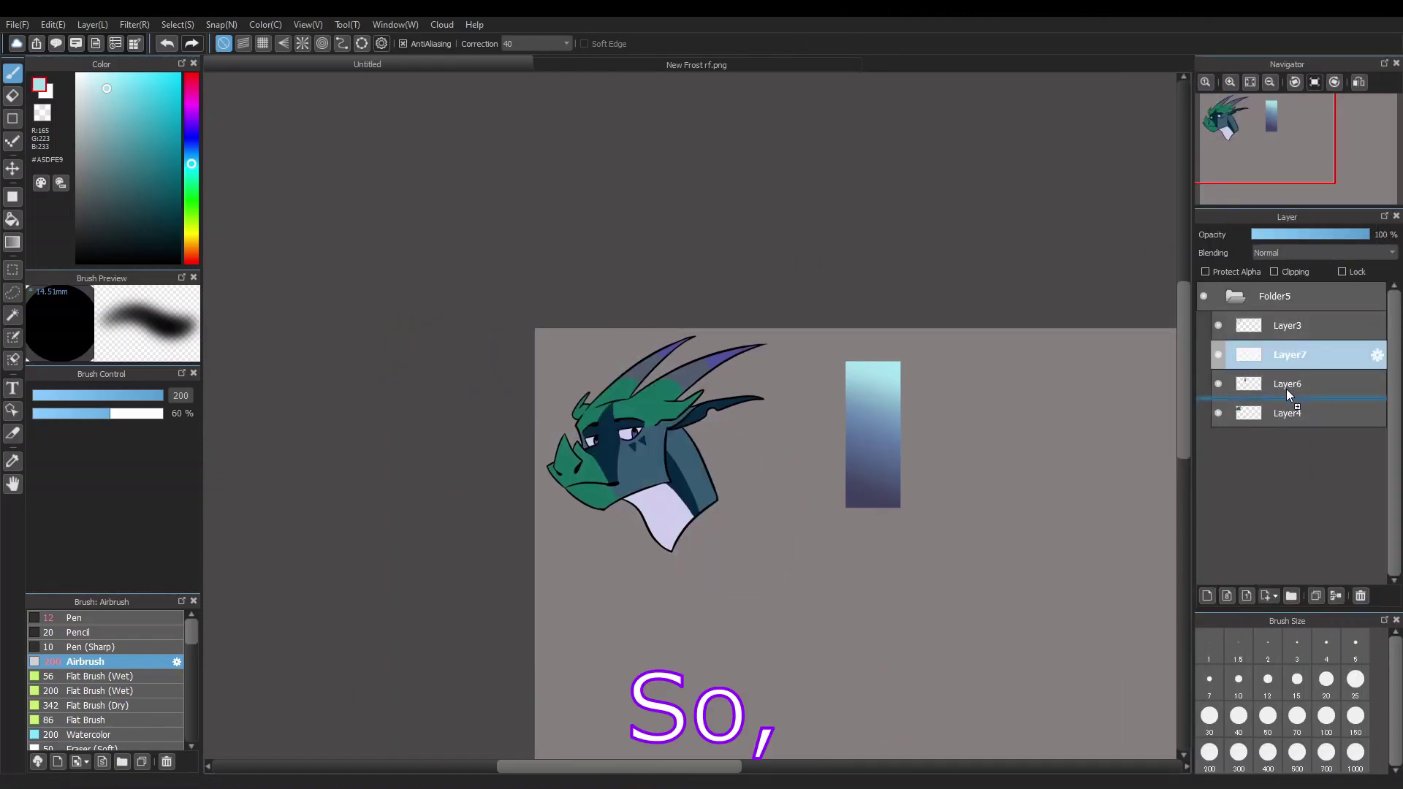
Move Layer7 below Layer6 and bucket-fill the head with the swatch's darkest navy
left_click_drag(1292, 354, 1286, 392)
left_click(12, 218)
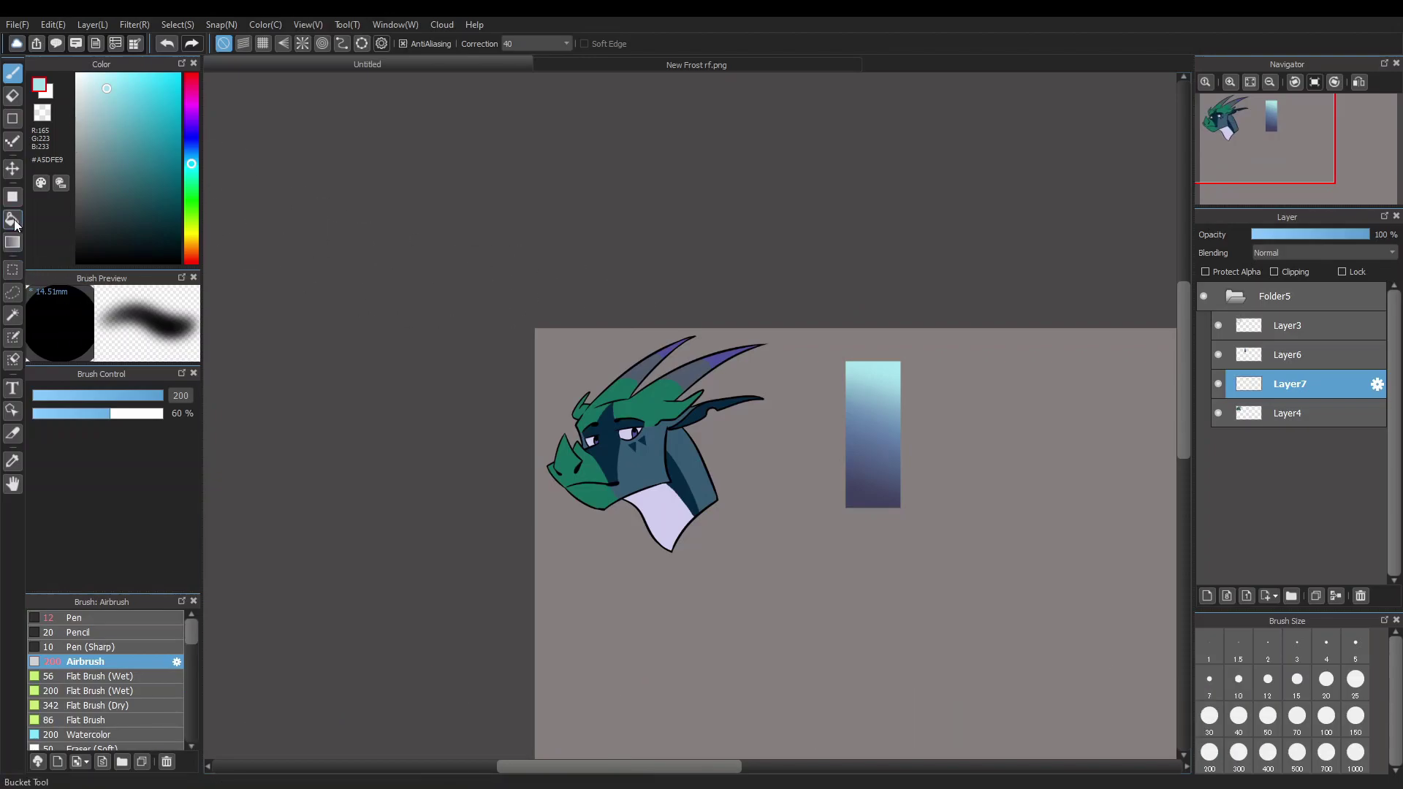
scroll(822, 285, "up", 1)
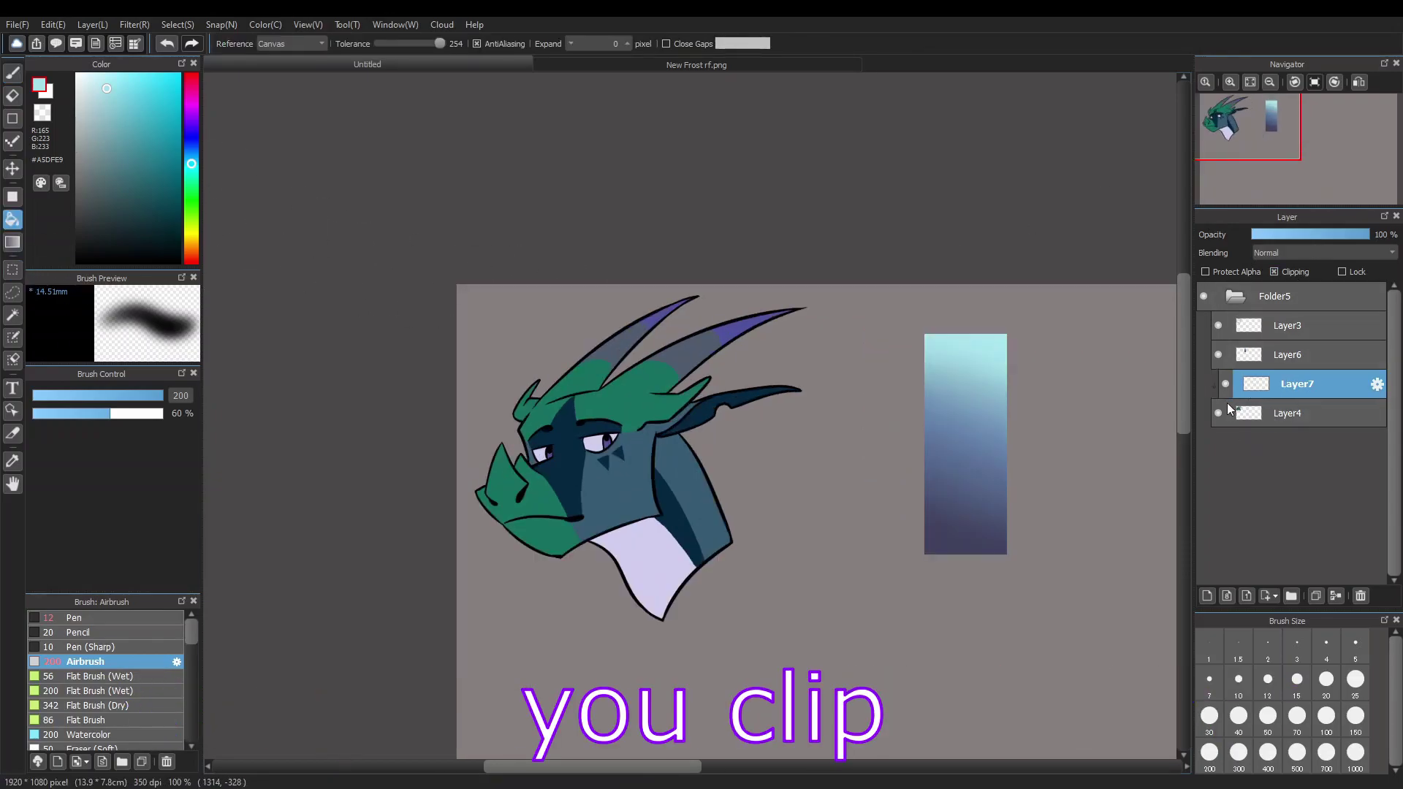
left_click(817, 506)
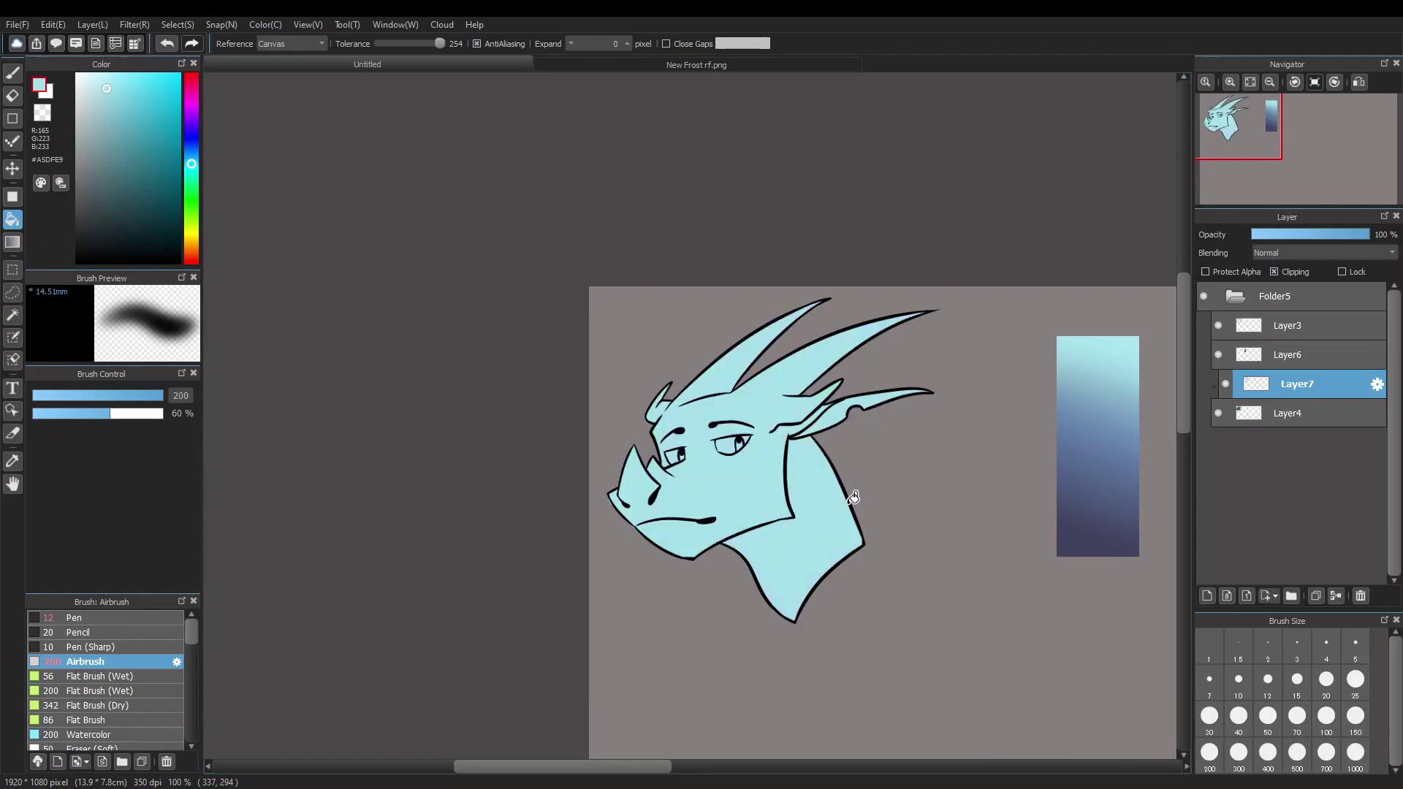
key("ctrl+z")
left_click(1101, 515, "alt")
left_click(806, 498)
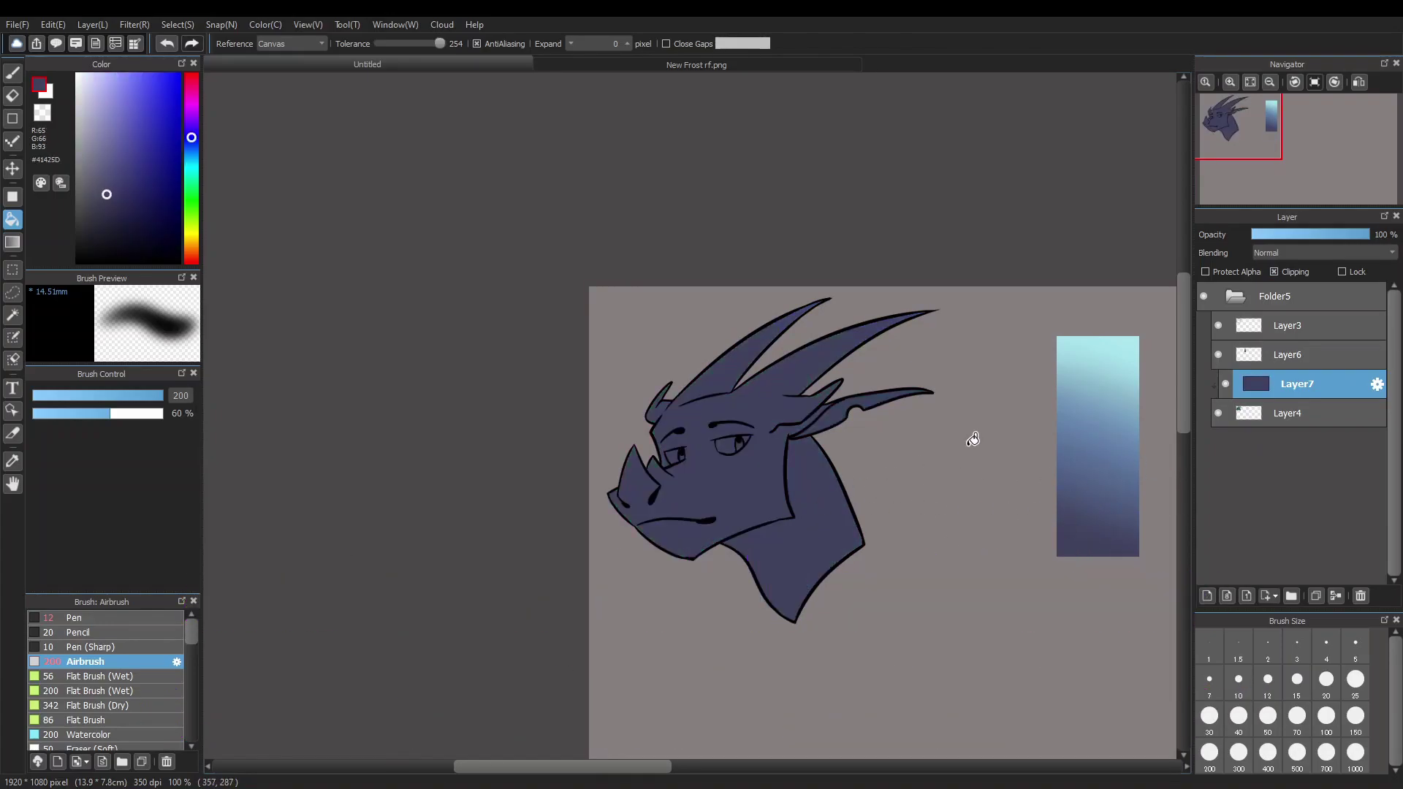
left_click_drag(861, 381, 758, 391)
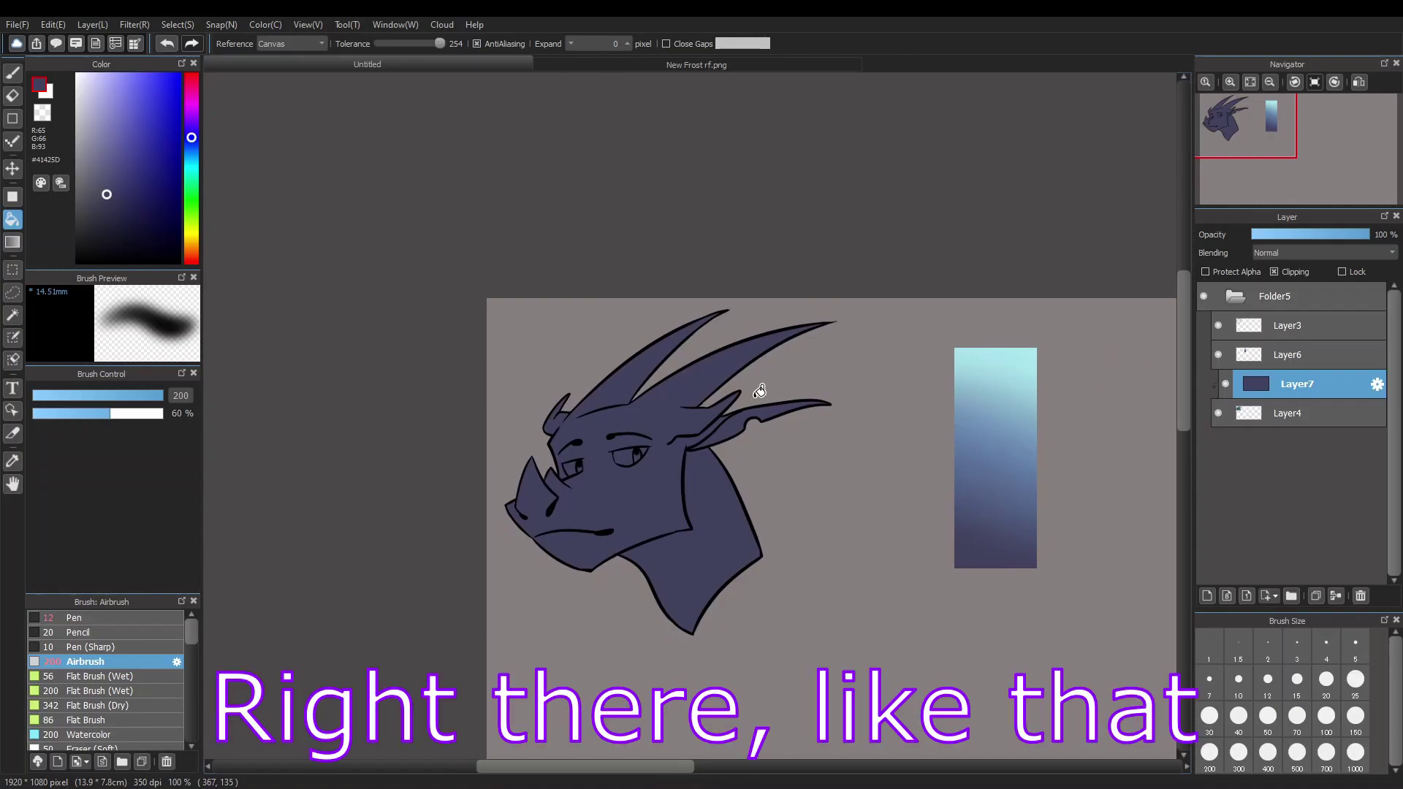
key("b")
scroll(192, 647, "down", 3)
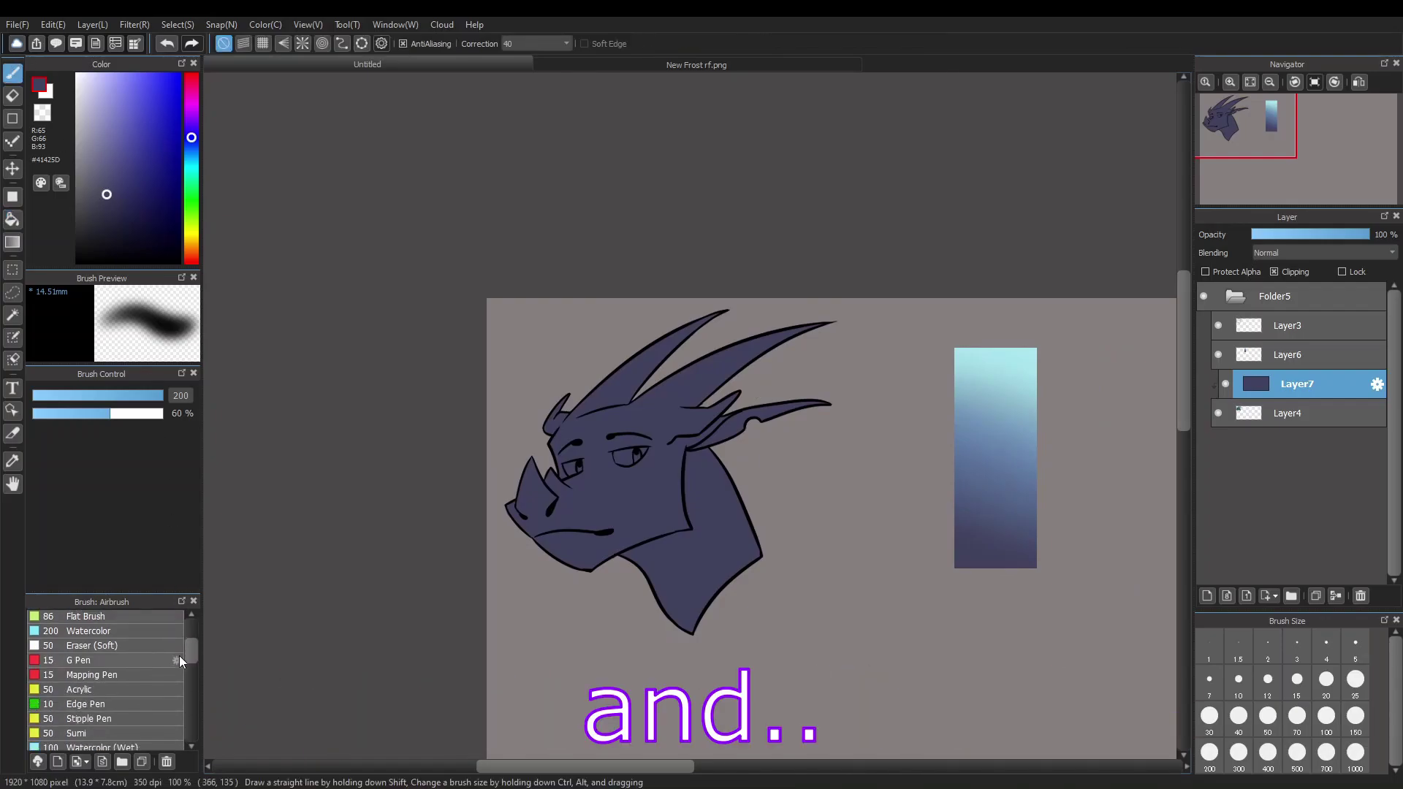
Set a size-50 watercolour brush in the swatch's mid blue and try a face highlight
left_click(144, 632)
left_click(1269, 719)
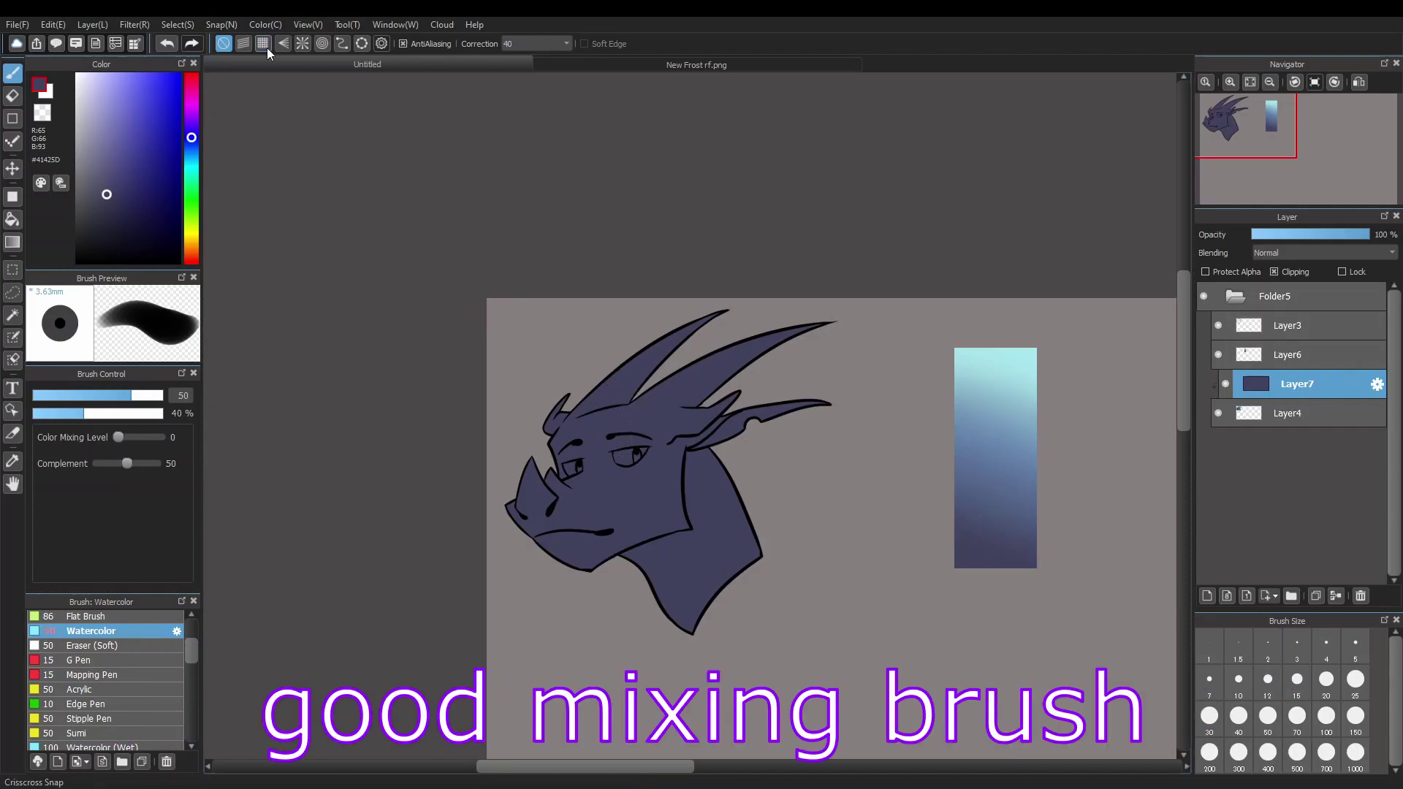
left_click(1002, 464, "alt")
left_click_drag(615, 488, 735, 367)
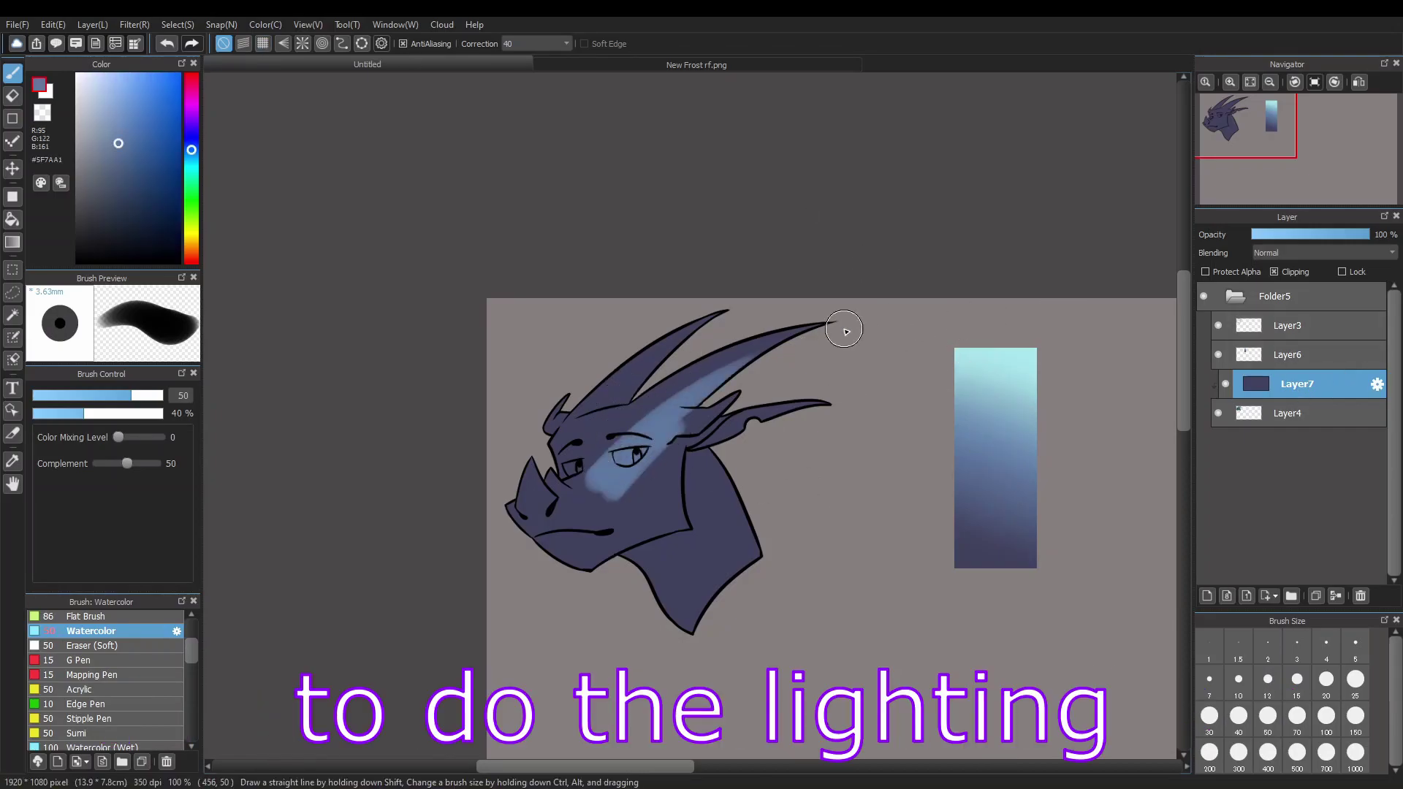
scroll(590, 466, "up", 1)
key("ctrl+z")
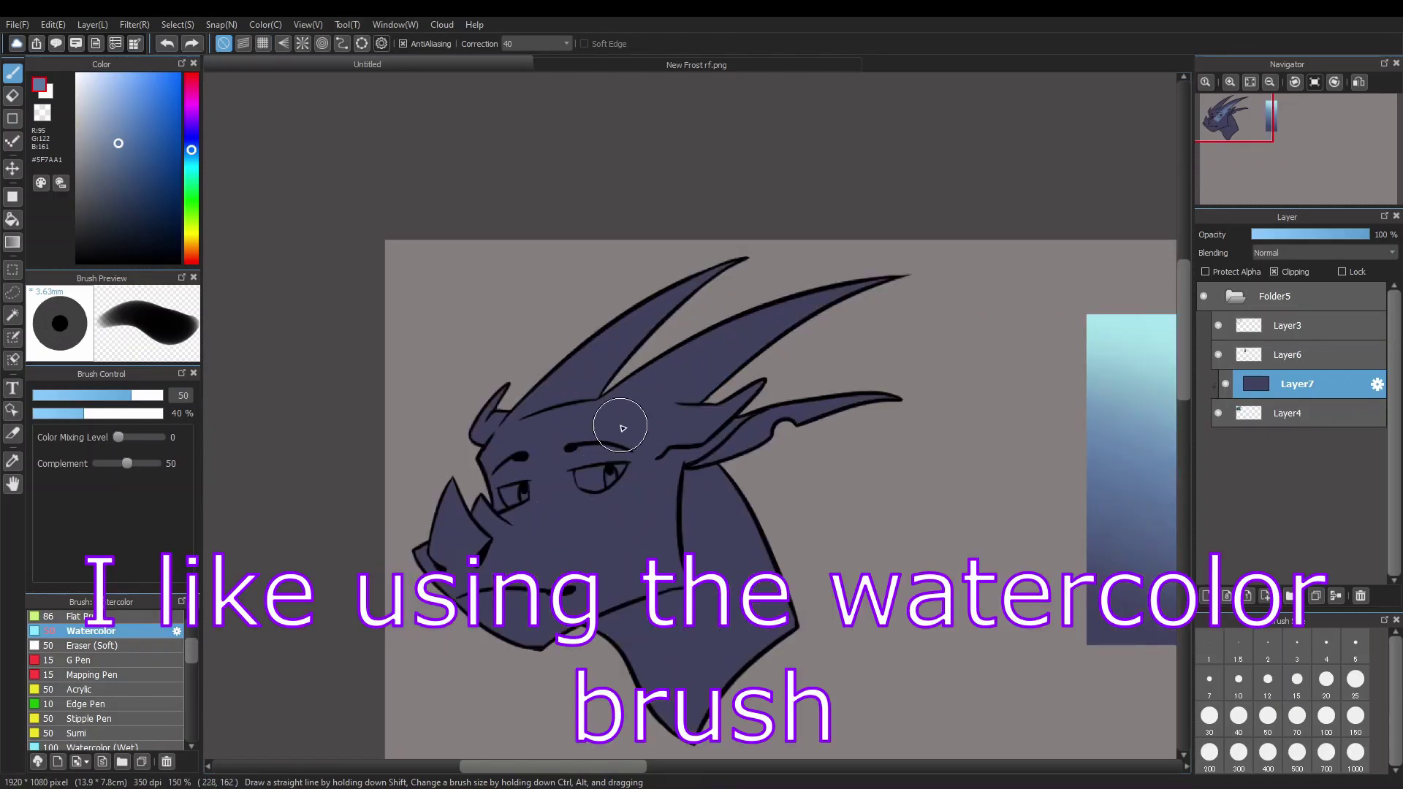
mouse_move(556, 511)
left_mouse_down()
mouse_move(614, 408)
mouse_move(751, 357)
left_mouse_up()
key("ctrl+z")
key("ctrl+y")
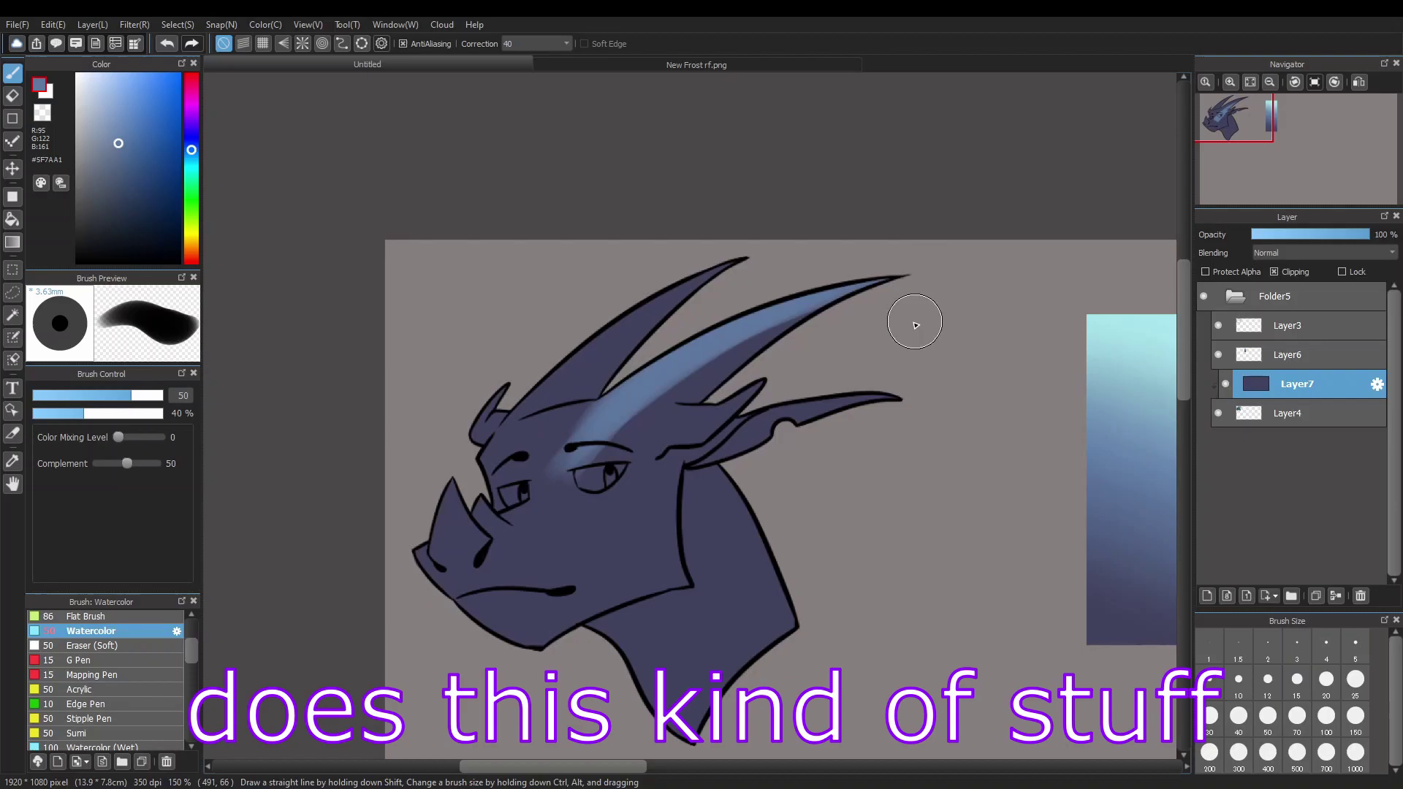
scroll(187, 646, "up", 3)
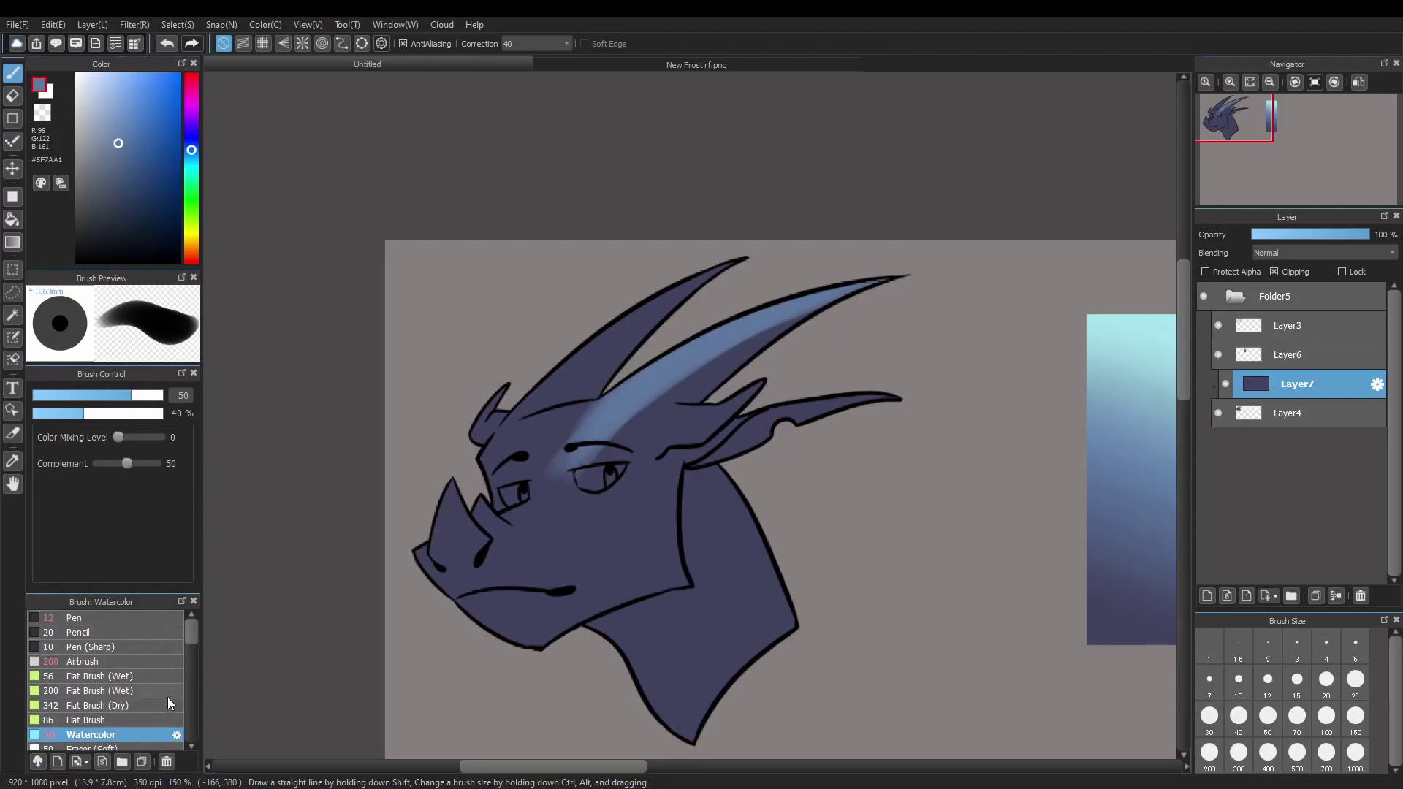
Try light-blue watercolour strokes along the horn and forehead, then undo them
left_click(156, 659)
left_click(148, 735)
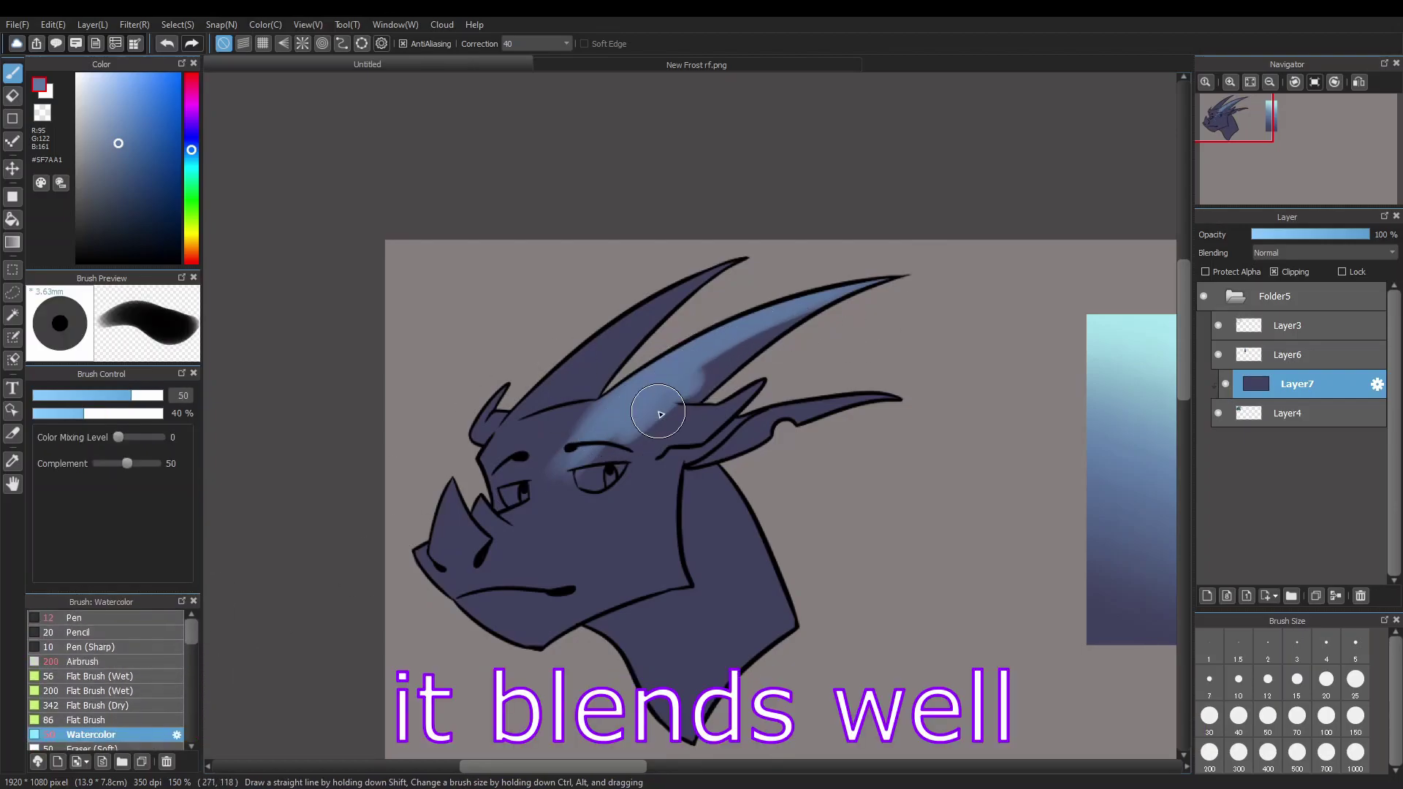
left_click_drag(659, 413, 910, 280)
mouse_move(636, 394)
left_mouse_down()
mouse_move(592, 494)
mouse_move(757, 389)
left_mouse_up()
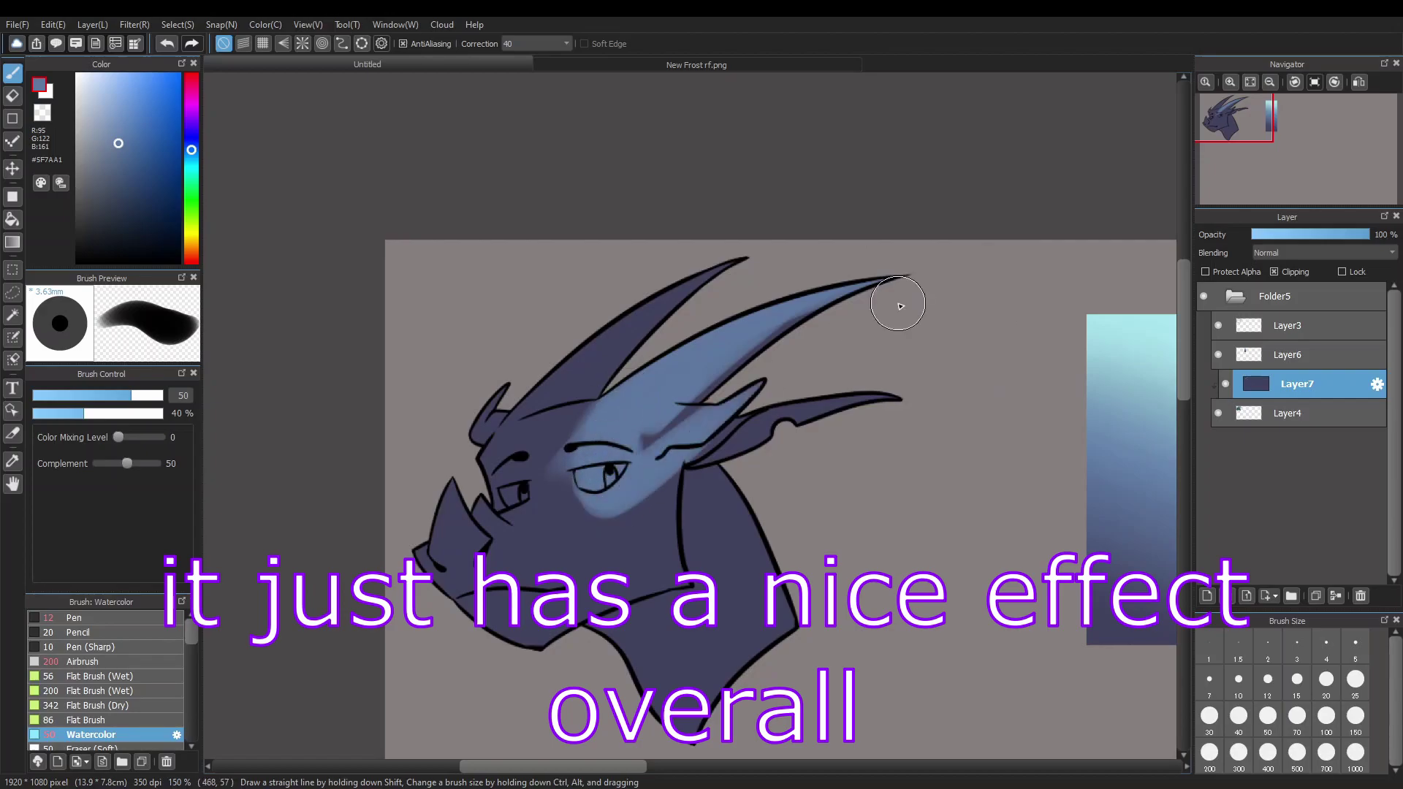
key("ctrl+z")
key("ctrl+z")
key("ctrl+z")
key("ctrl+z")
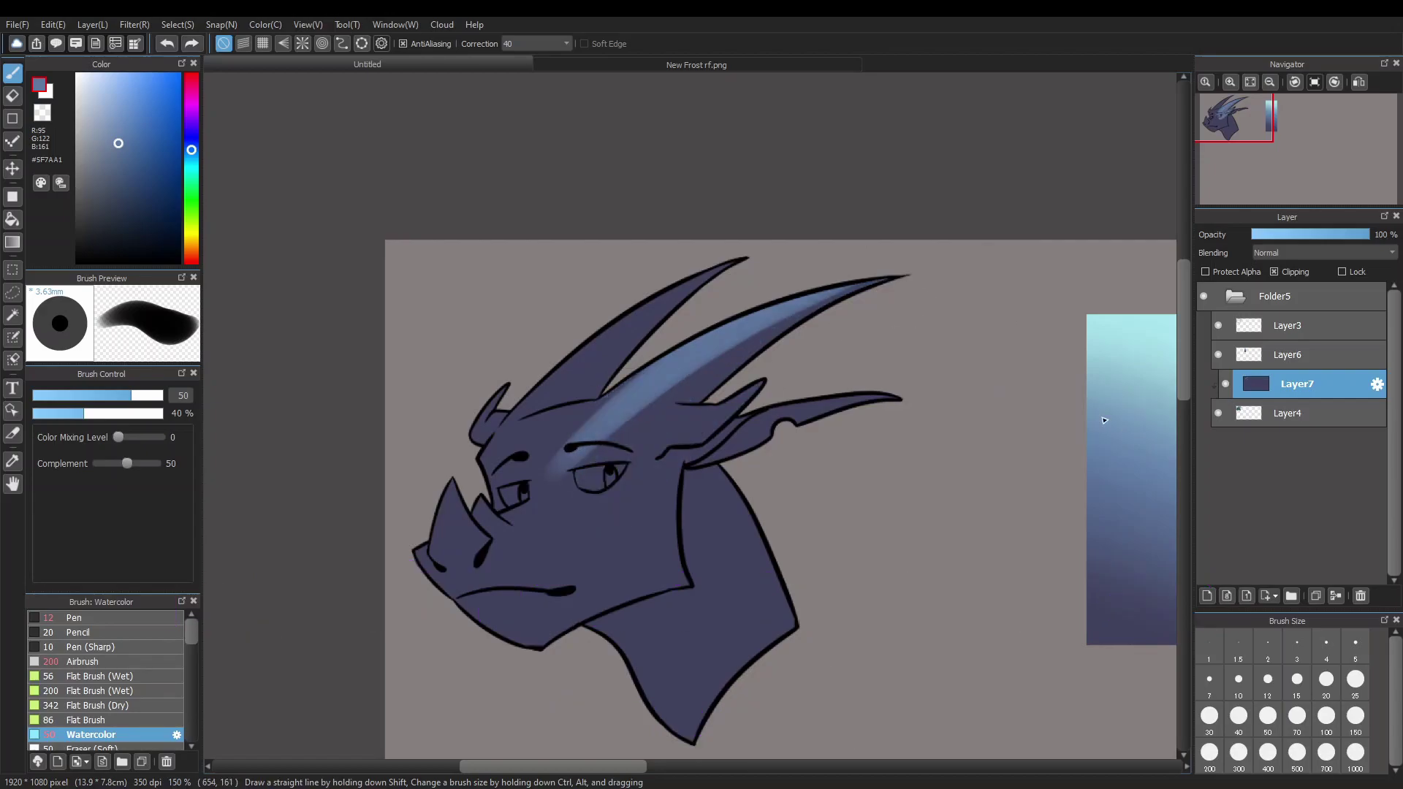
key("ctrl+z")
scroll(1104, 419, "down", 1)
scroll(939, 485, "down", 1)
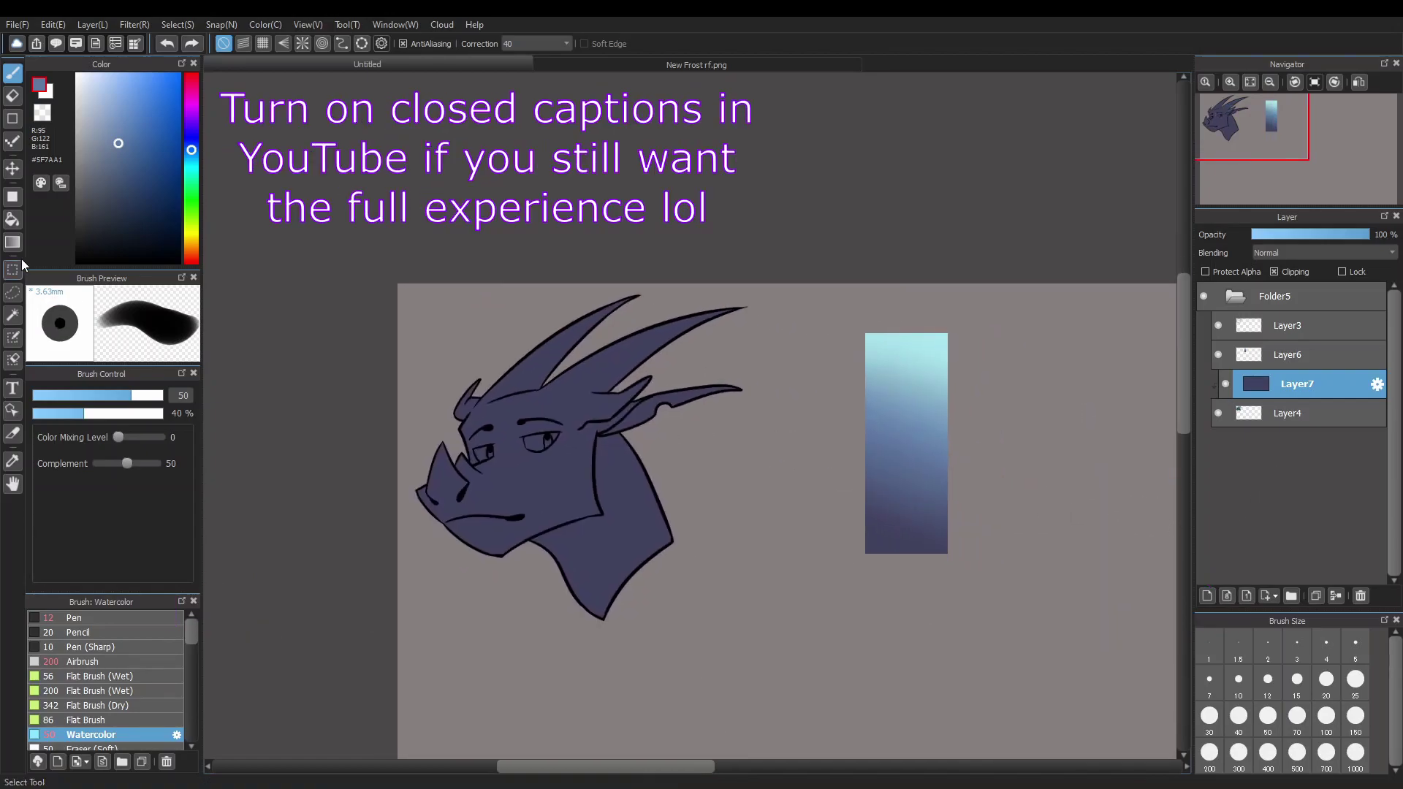
Lay a linear gradient over the head, fading from light cyan at the top
left_click(12, 242)
scroll(309, 49, "down", 1)
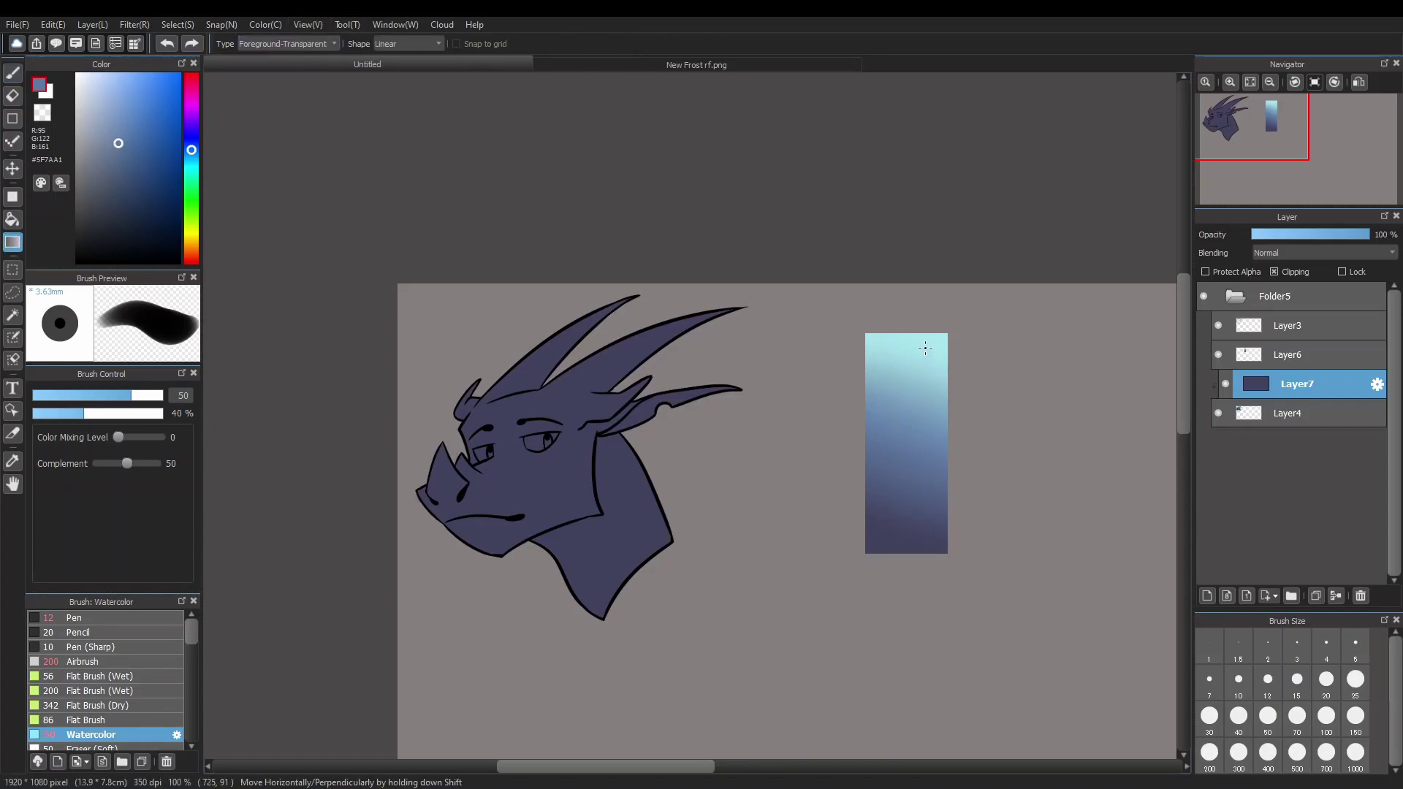
left_click_drag(497, 396, 684, 581)
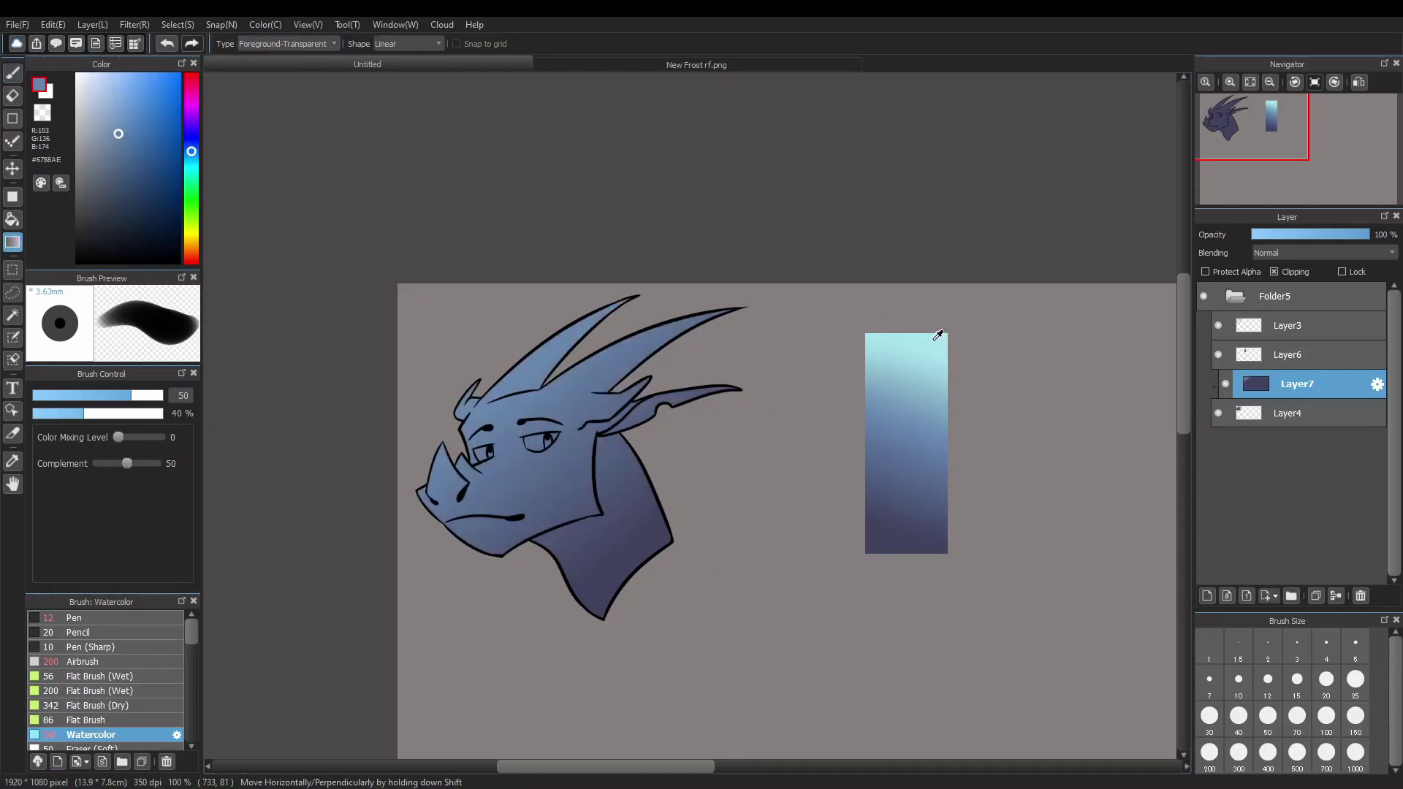
left_click(940, 336, "alt")
left_click_drag(496, 396, 701, 572)
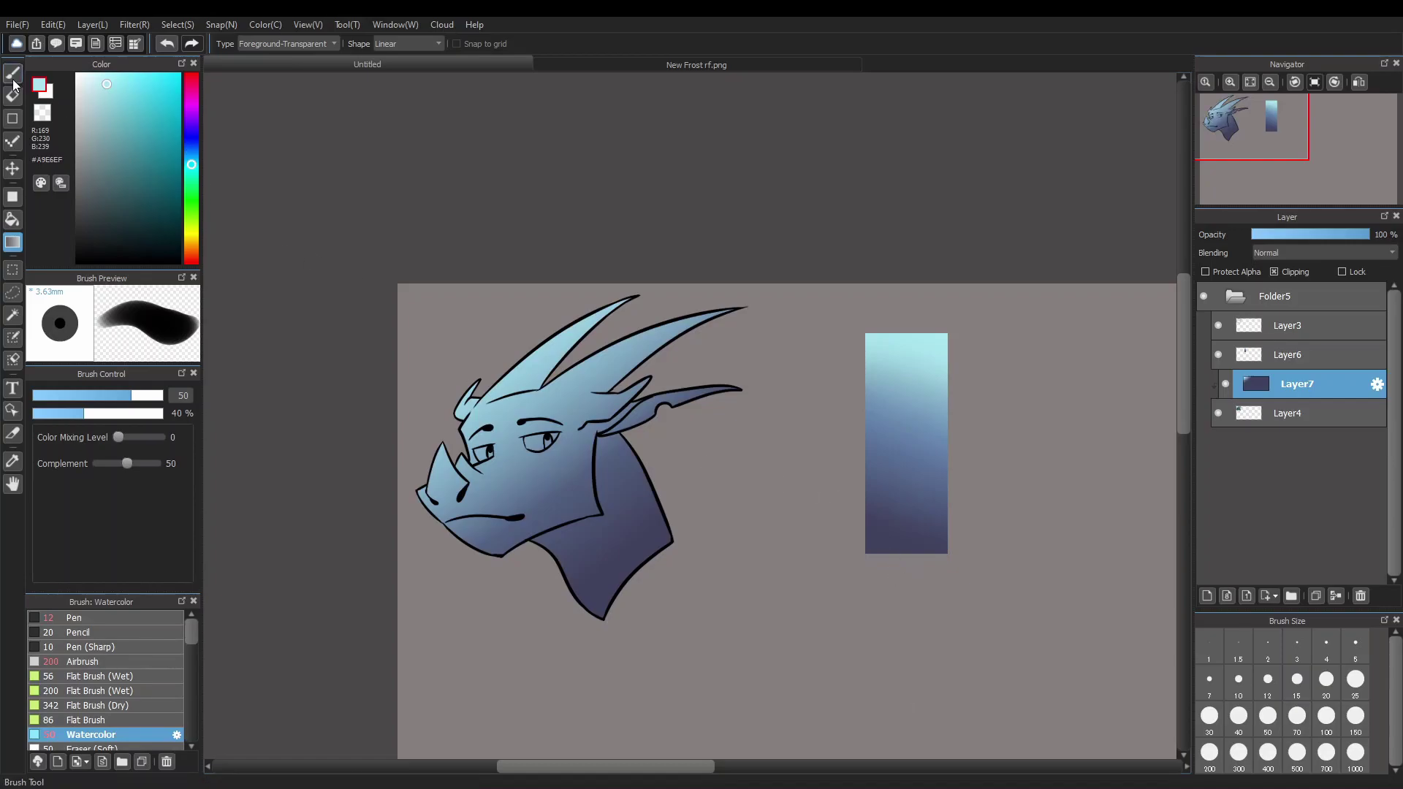
Brush soft light-blue highlights near the horn base and eye, and darken the neck navy
key("b")
left_click(540, 423, "alt")
left_click_drag(526, 454, 627, 353)
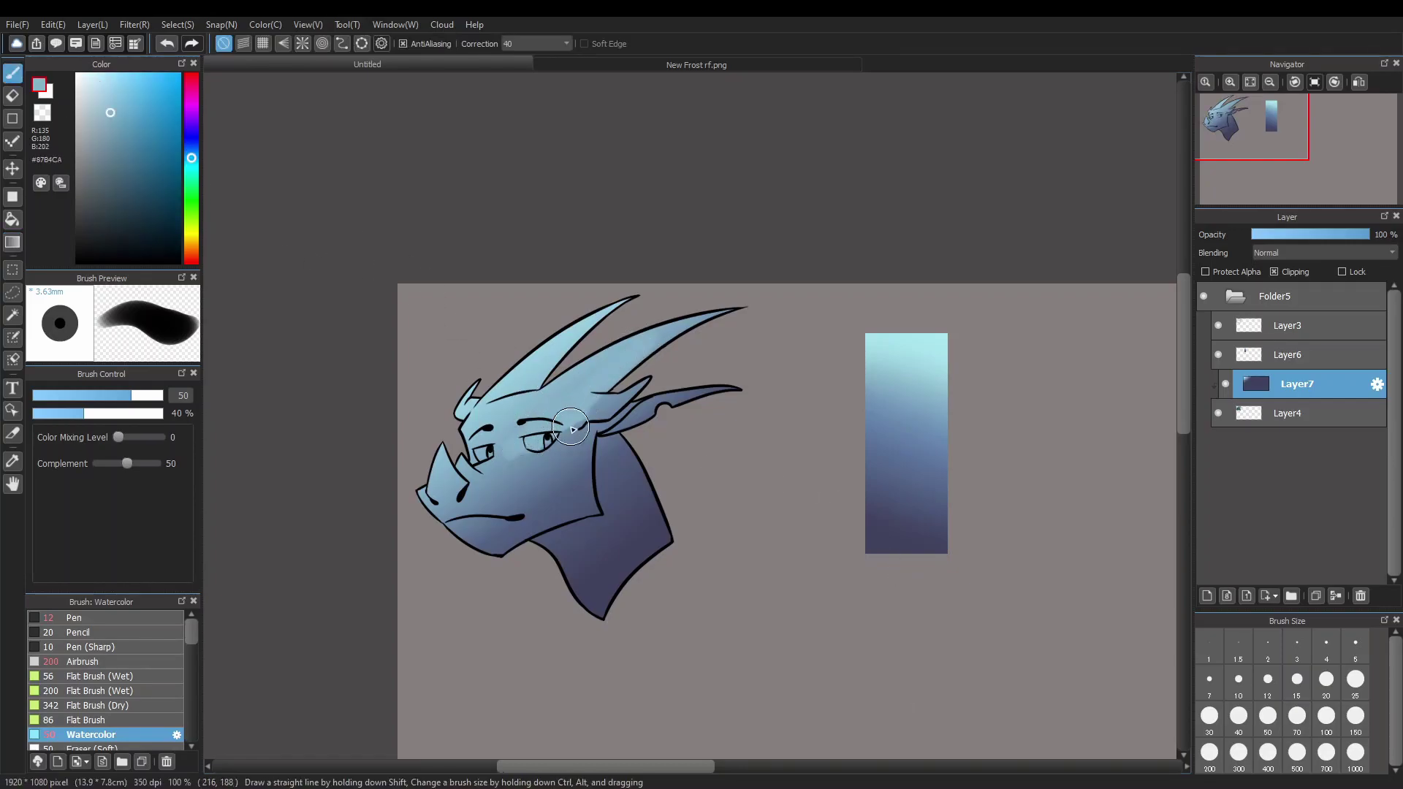
left_click(539, 463, "alt")
left_click(539, 438, "alt")
left_click_drag(513, 470, 611, 456)
left_click(580, 496, "alt")
left_click(632, 546, "alt")
scroll(927, 412, "down", 1)
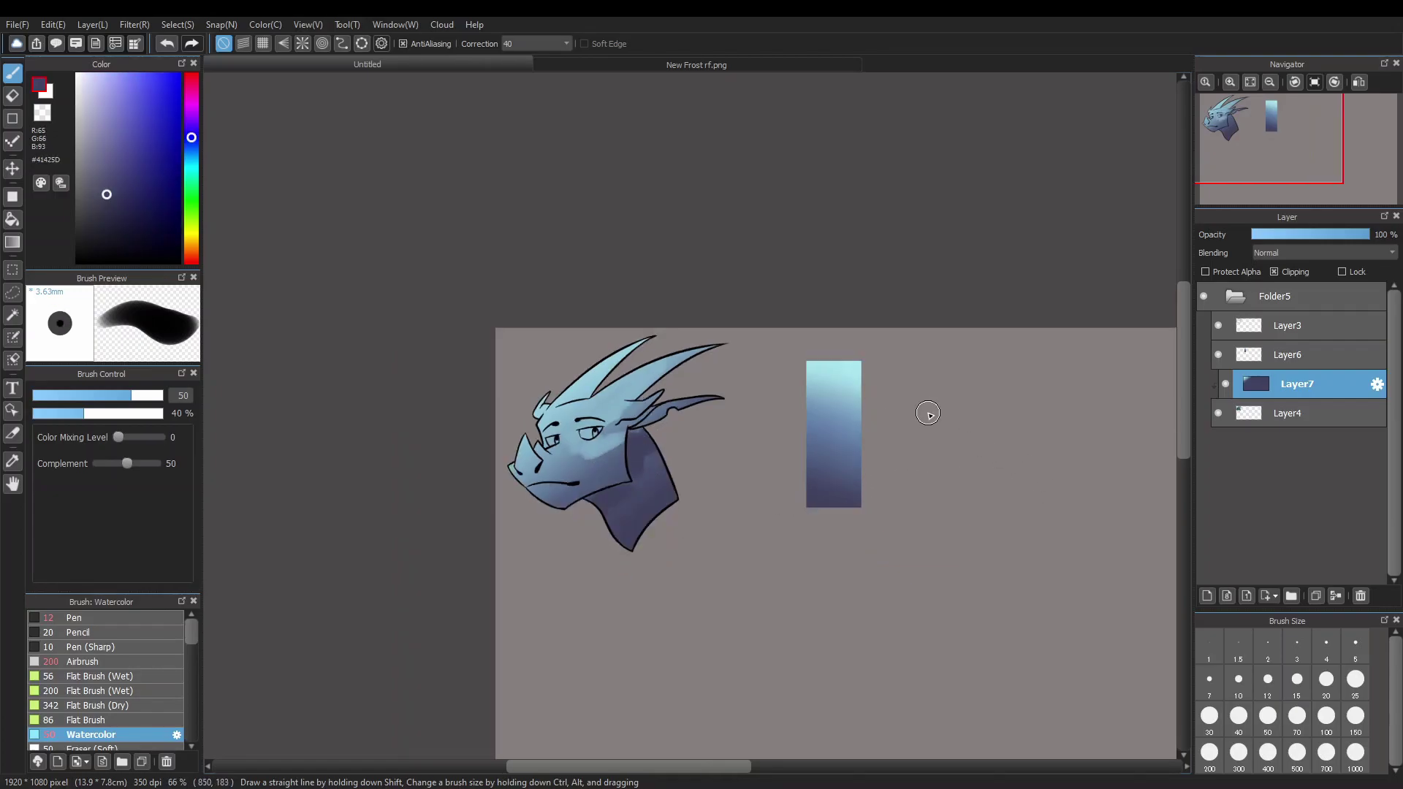
scroll(933, 412, "up", 1)
Undo earlier strokes, shade the upper head mid blue, and darken the horn bases
key("ctrl+z")
key("ctrl+z")
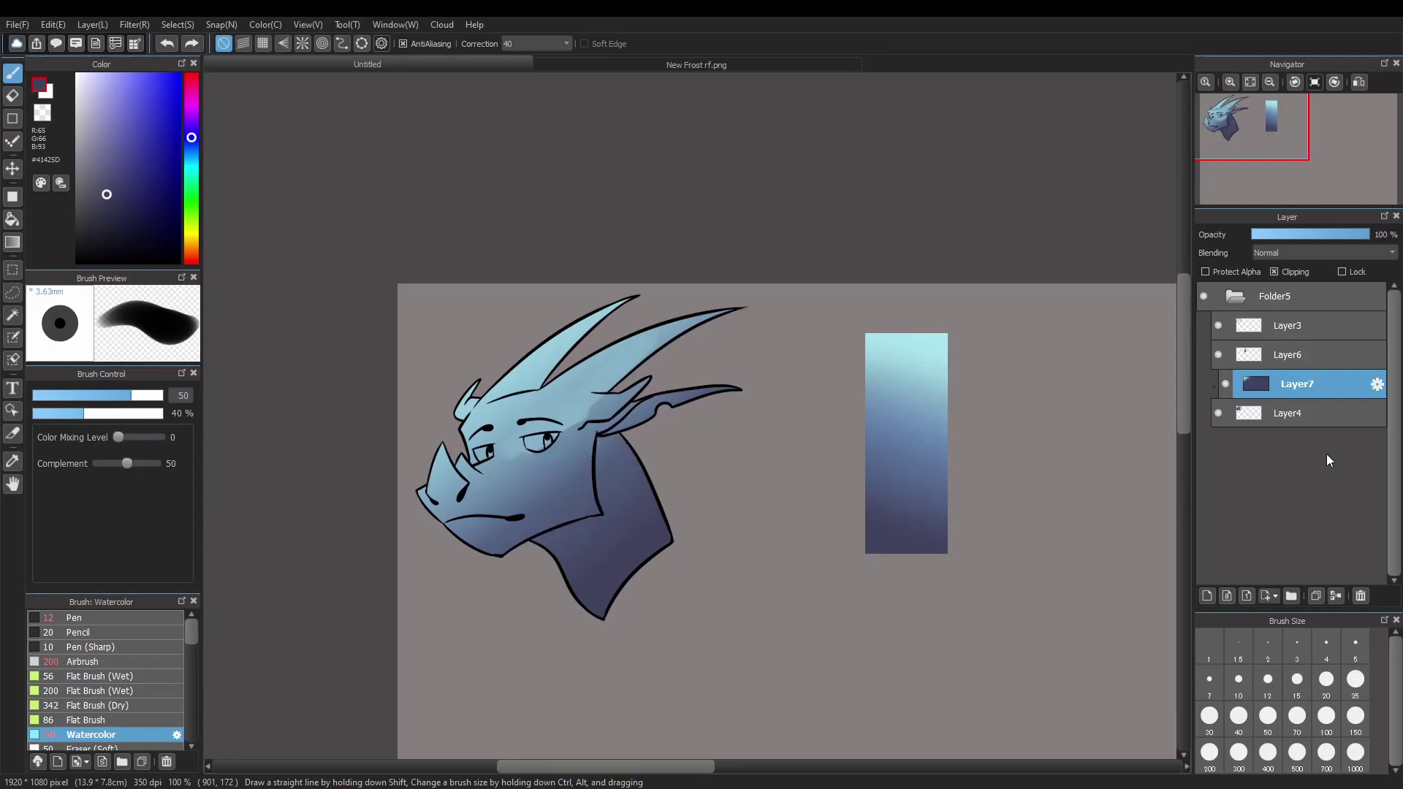
key("ctrl+z")
key("ctrl+z")
key("ctrl+z")
left_click_drag(1018, 434, 1081, 463)
left_click(981, 438, "alt")
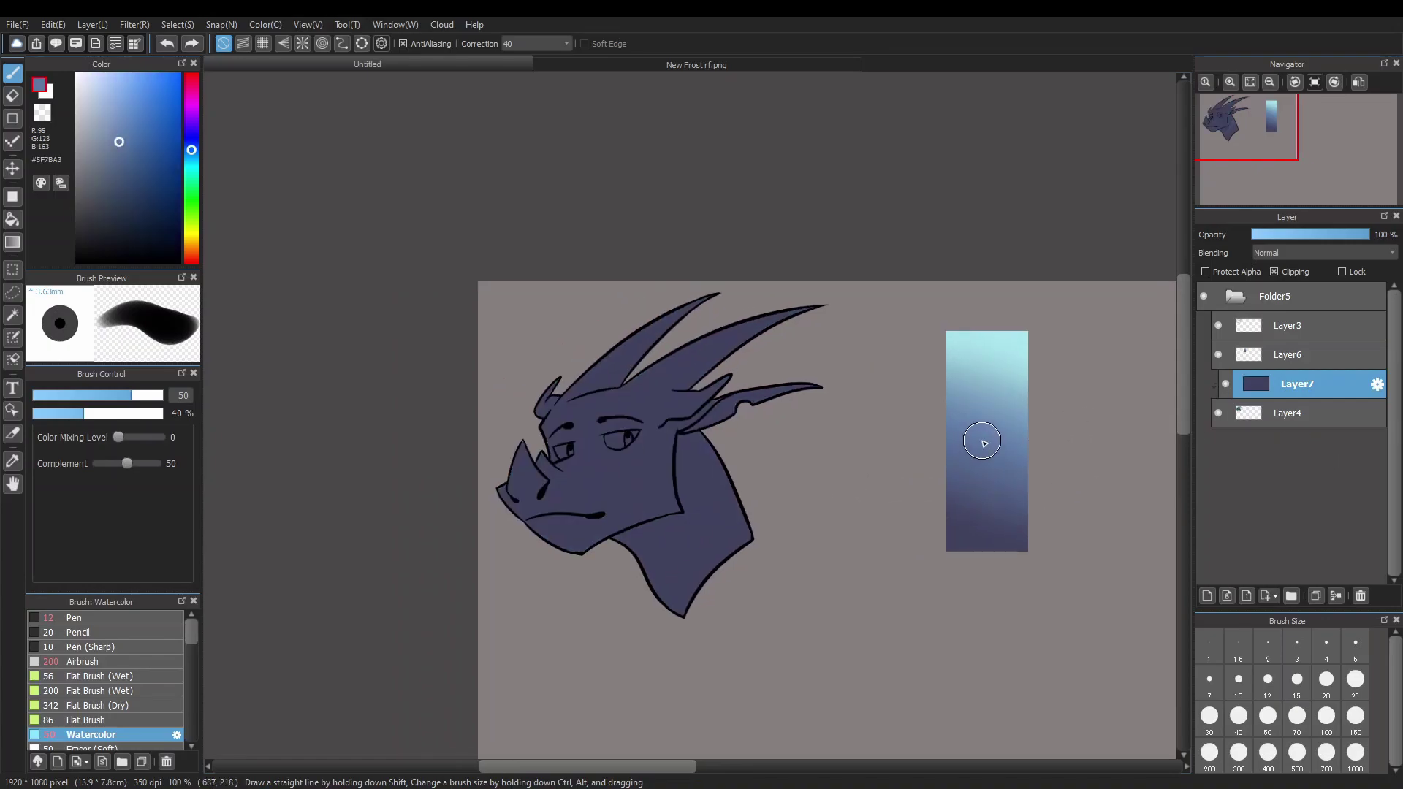
left_click(1268, 753)
left_click(1209, 753)
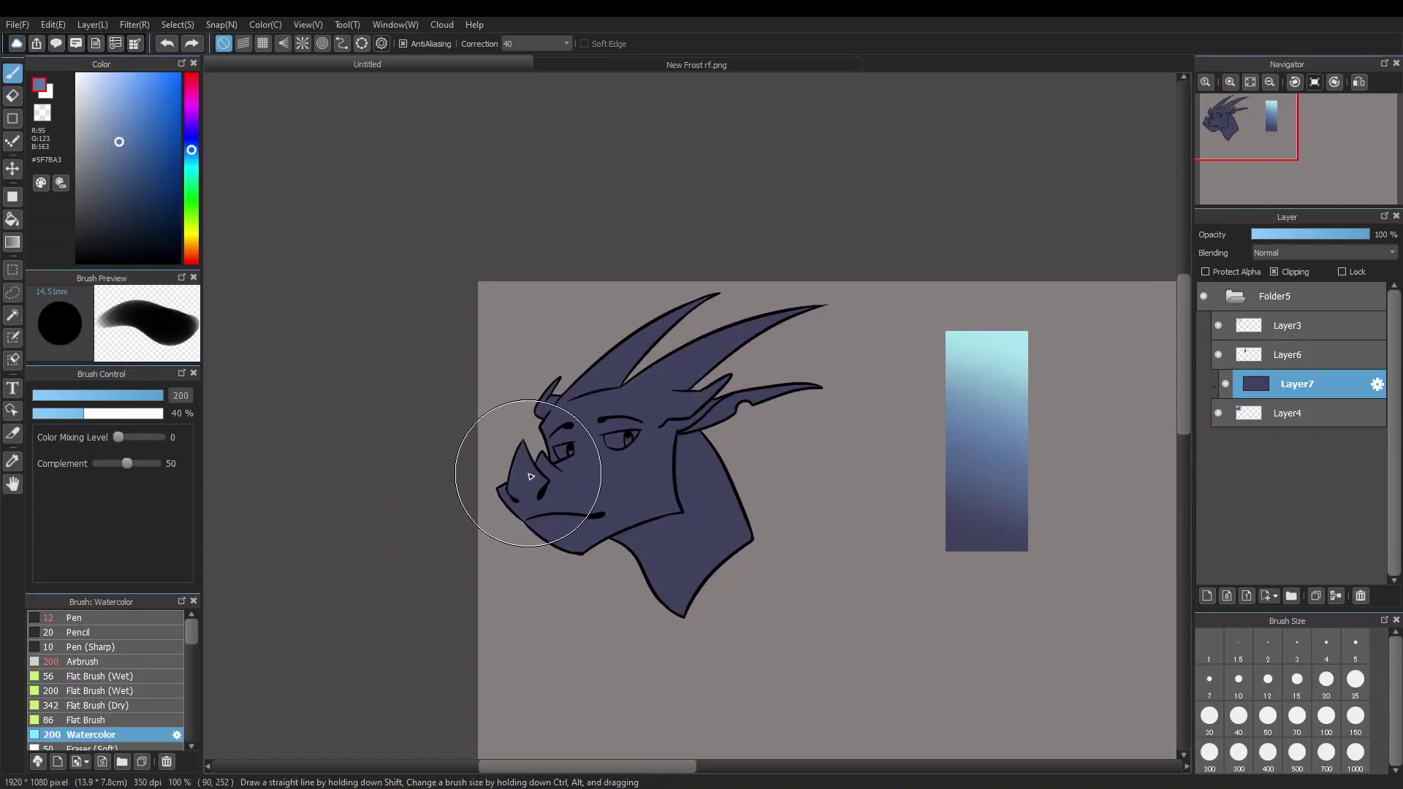
mouse_move(571, 362)
left_mouse_down()
mouse_move(501, 449)
mouse_move(789, 328)
left_mouse_up()
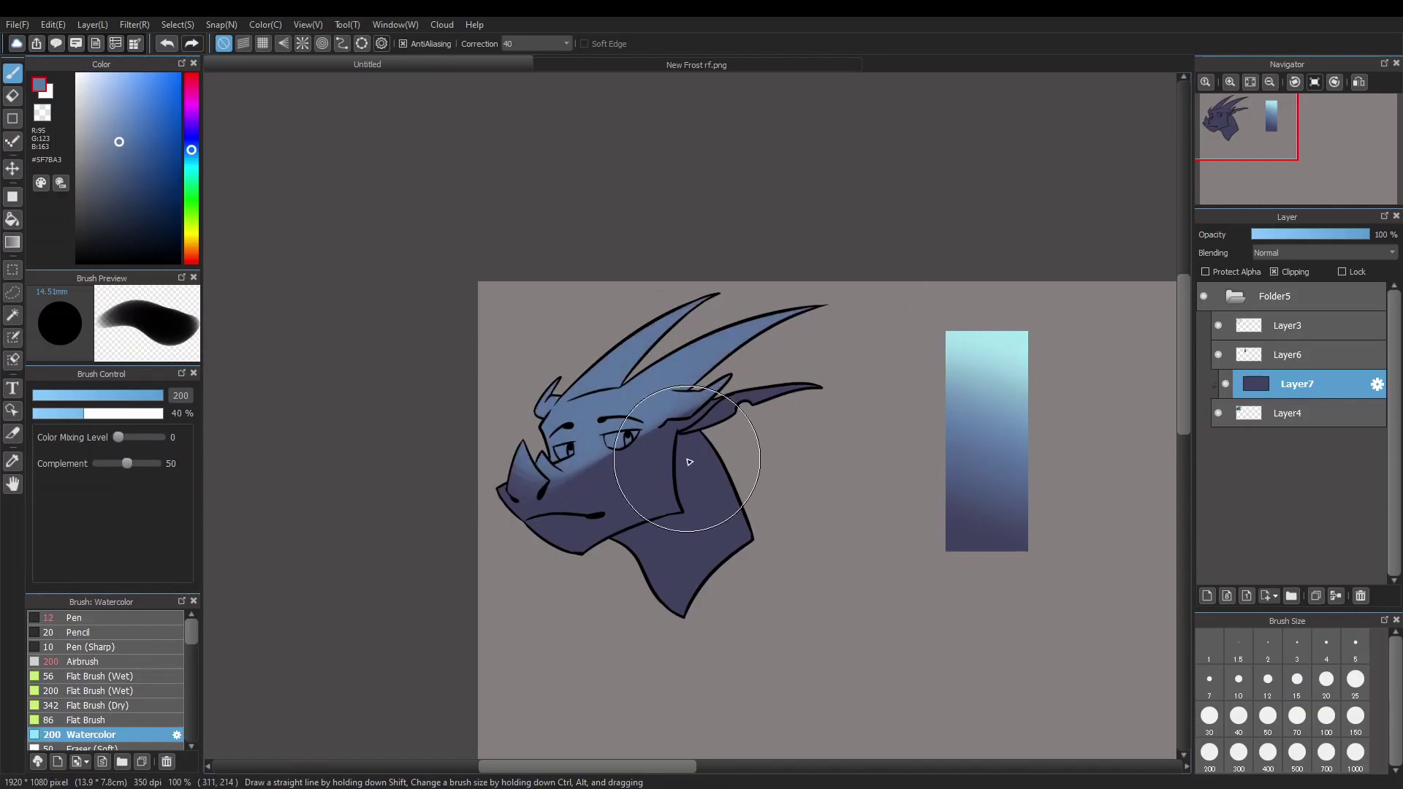
left_click(679, 494, "alt")
left_click_drag(767, 329, 674, 501)
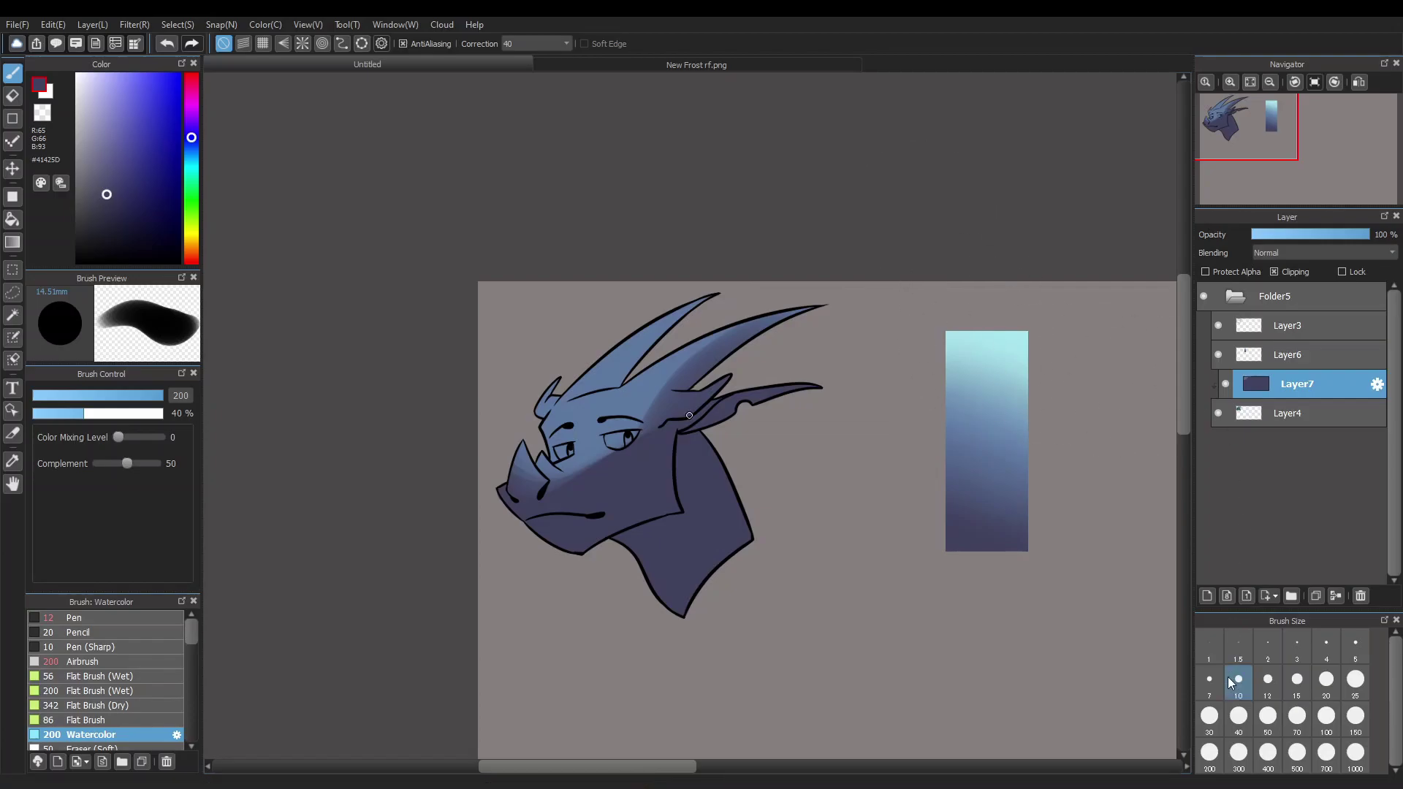
With a smaller brush, paint light blue over the horn base, snout and back of head
left_click(1238, 715)
scroll(691, 415, "up", 1)
left_click(690, 377, "alt")
left_click_drag(621, 395, 779, 359)
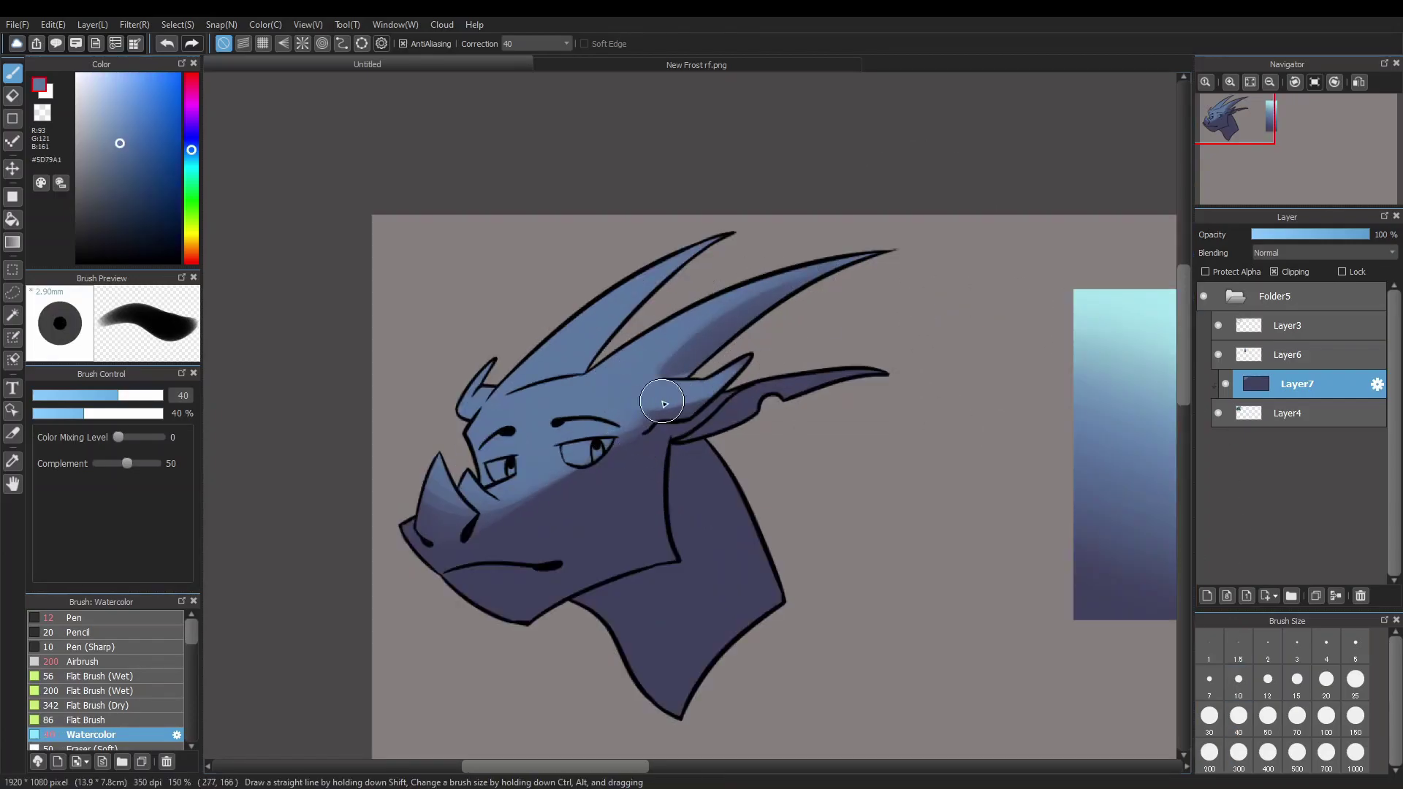
mouse_move(536, 501)
left_mouse_down()
mouse_move(471, 527)
mouse_move(434, 499)
left_mouse_up()
scroll(727, 444, "down", 2)
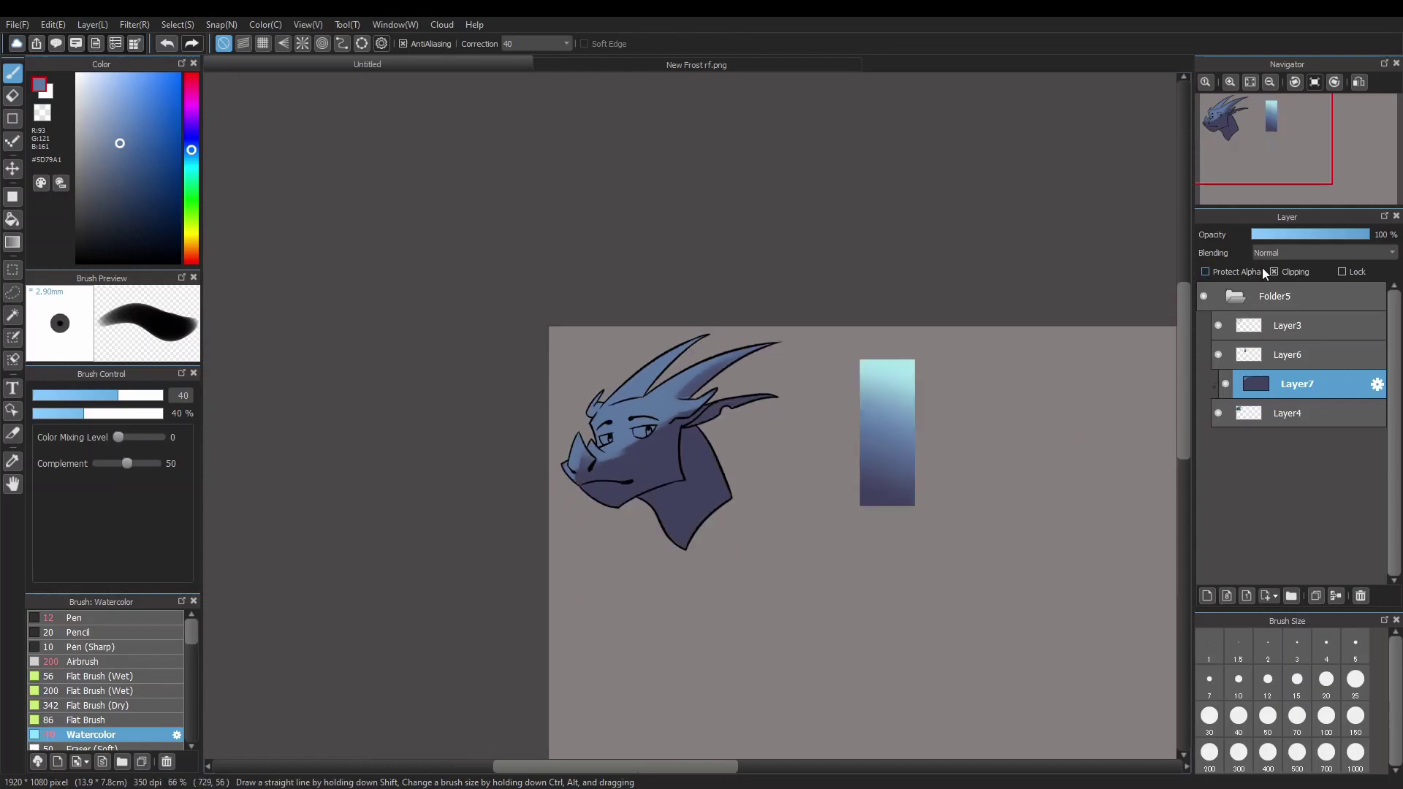
scroll(727, 444, "up", 1)
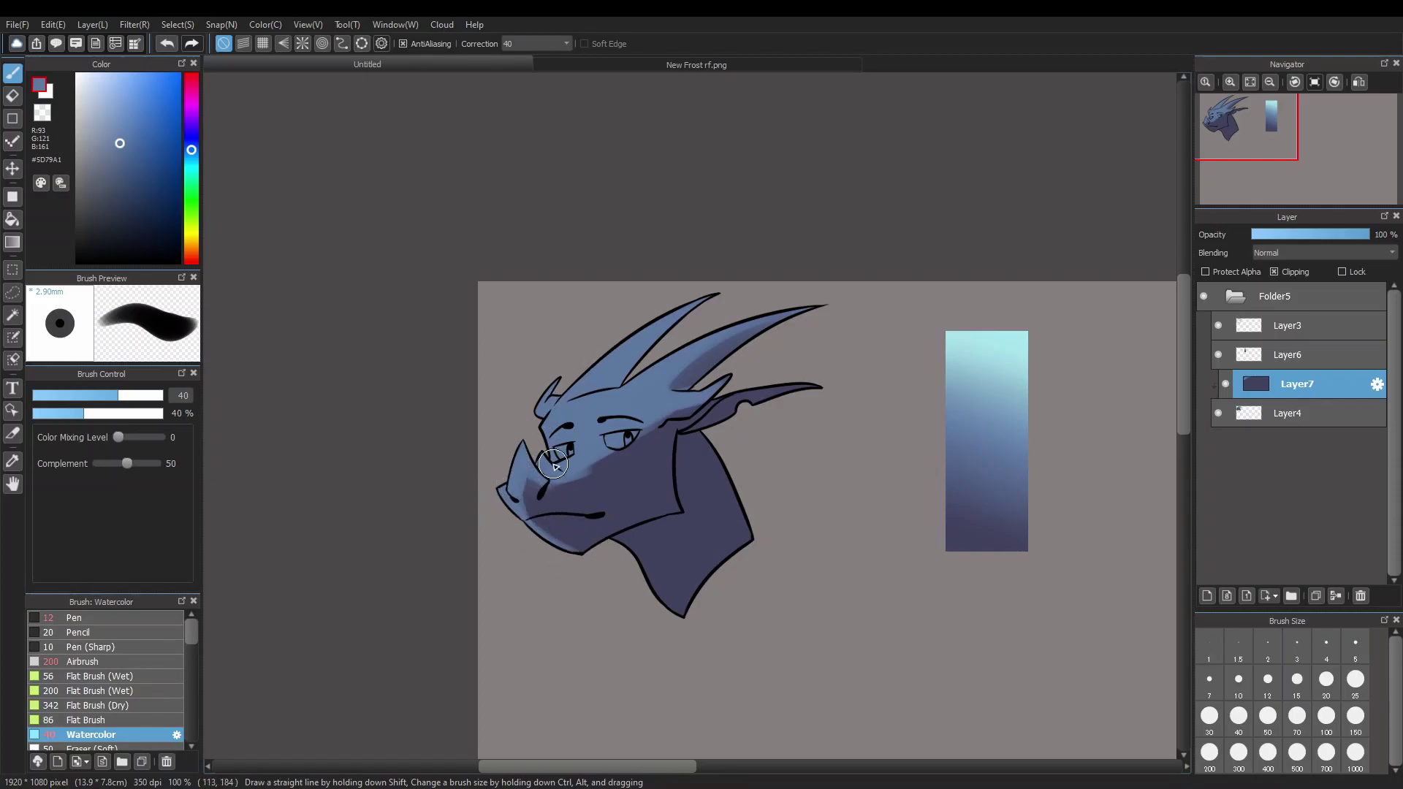
mouse_move(553, 464)
left_mouse_down()
mouse_move(549, 500)
mouse_move(581, 521)
left_mouse_up()
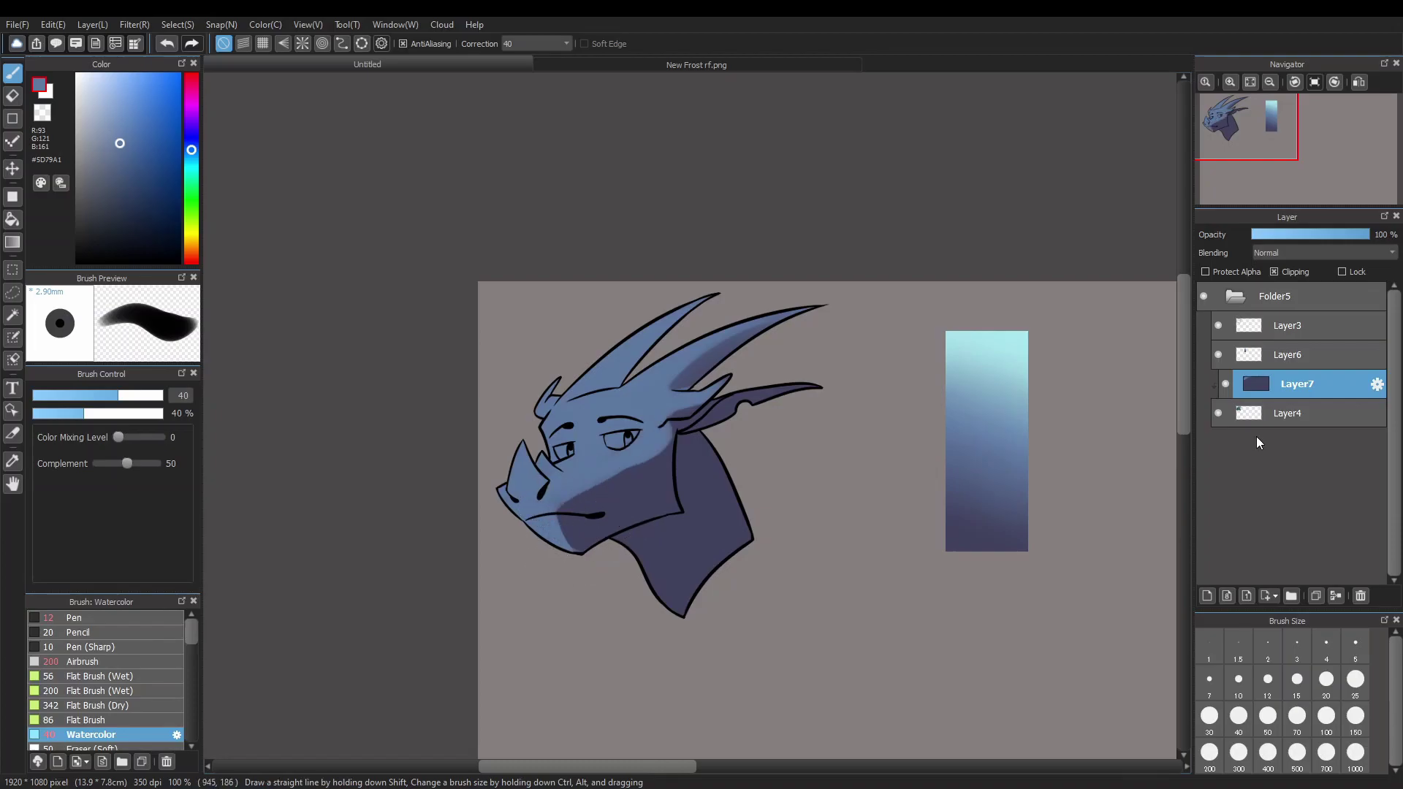
mouse_move(672, 415)
left_mouse_down()
mouse_move(673, 393)
mouse_move(767, 324)
left_mouse_up()
scroll(845, 627, "up", 1)
scroll(821, 611, "up", 1)
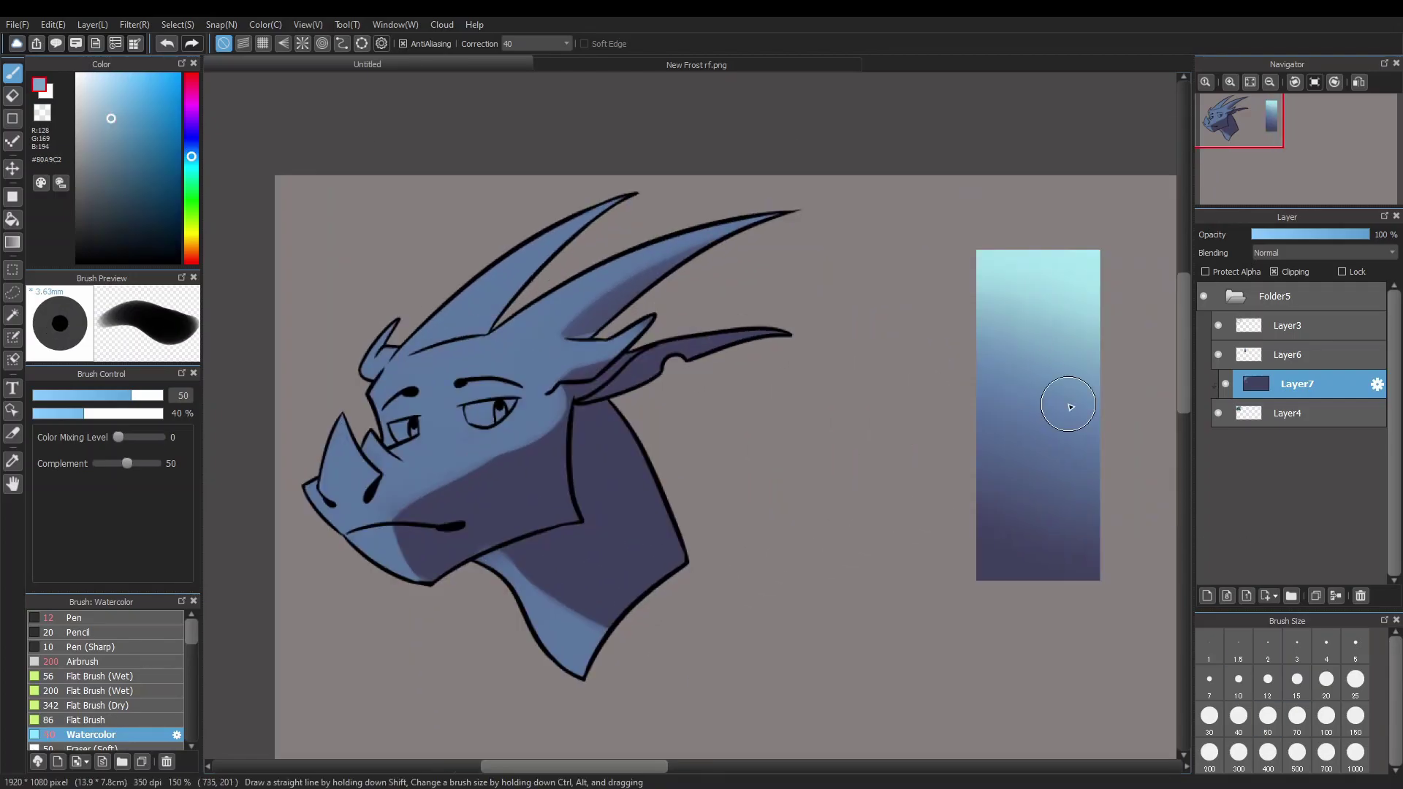
Lighten the jaw shadow, paint the horns pale cyan, and rework the cheek and snout
left_click_drag(462, 491, 549, 548)
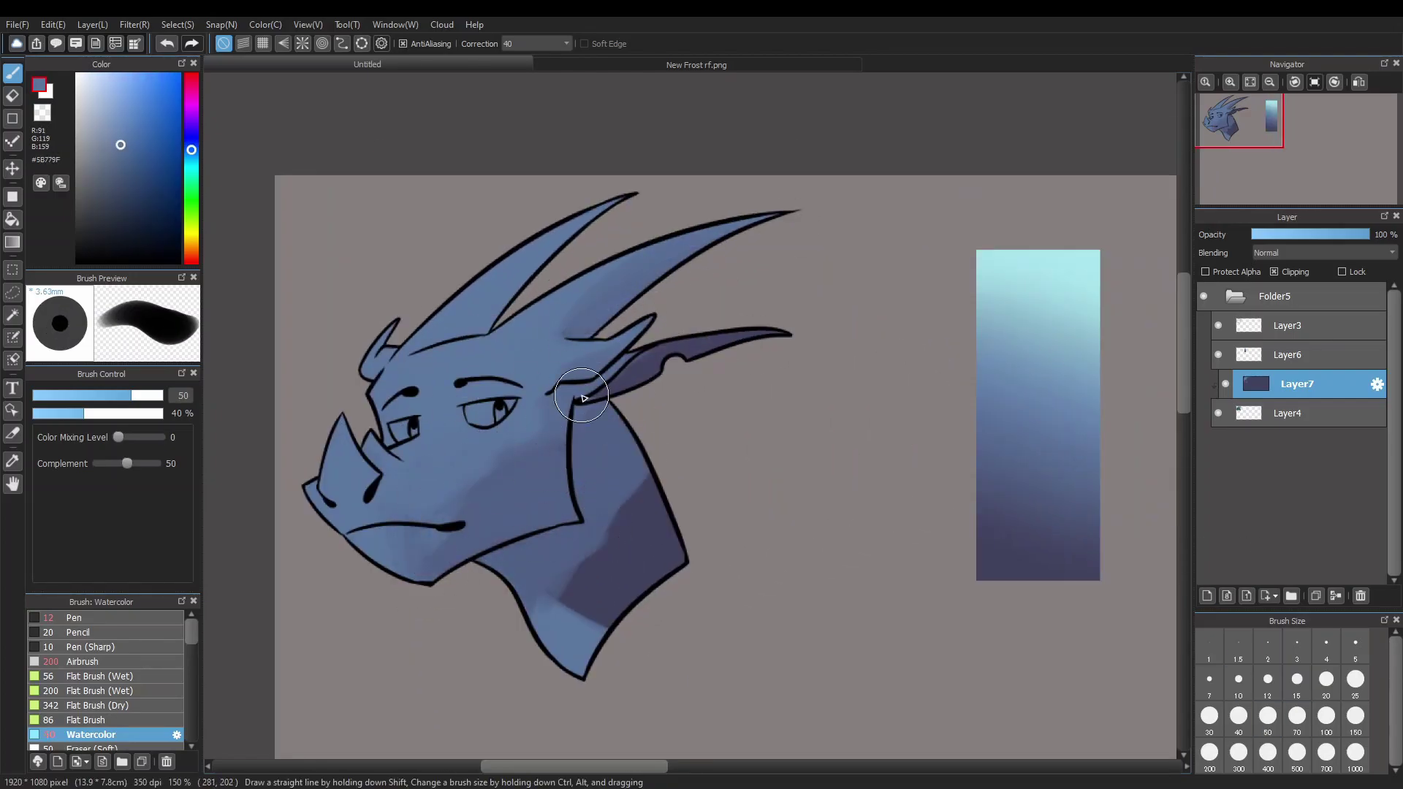
mouse_move(407, 469)
left_mouse_down()
mouse_move(607, 301)
mouse_move(443, 438)
left_mouse_up()
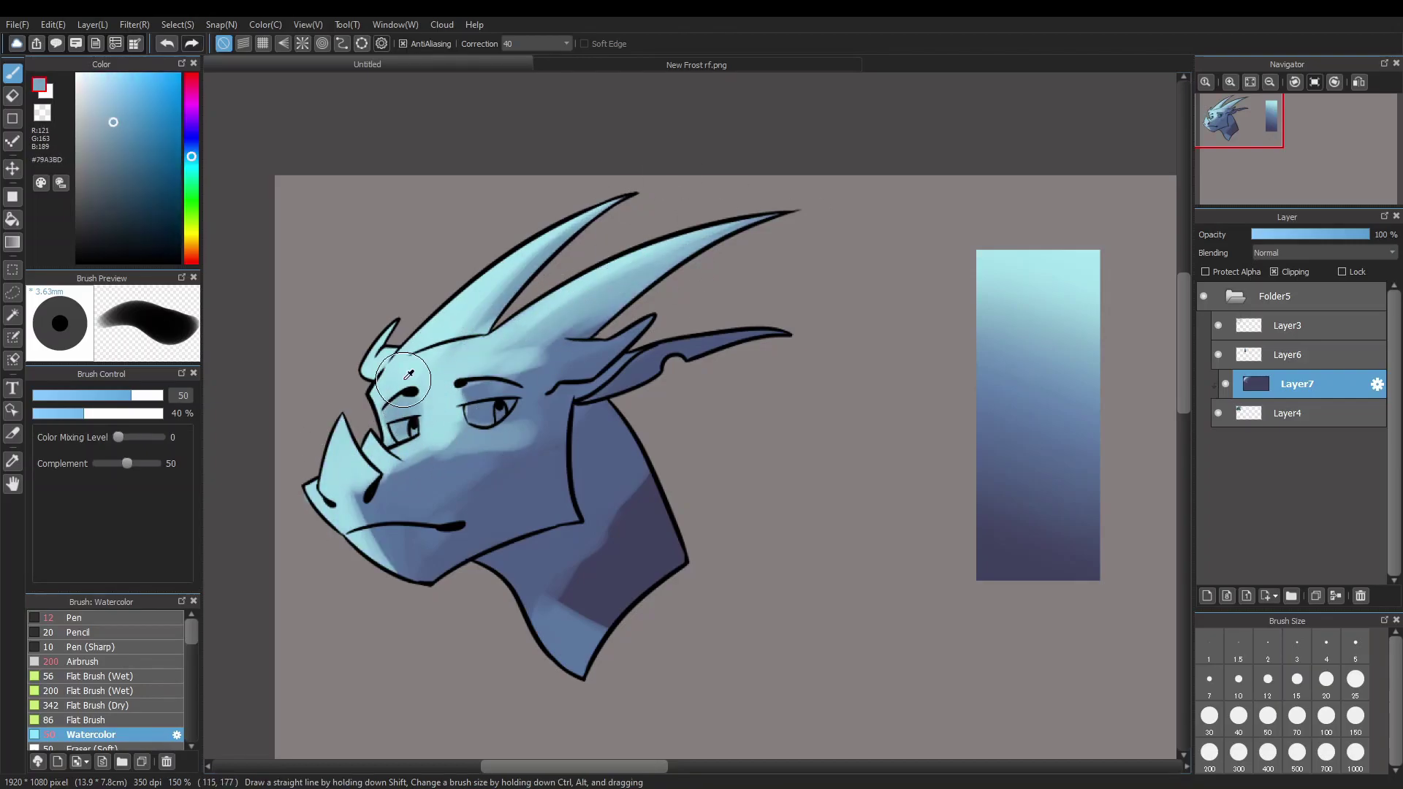
mouse_move(444, 439)
left_mouse_down()
mouse_move(385, 469)
mouse_move(409, 483)
left_mouse_up()
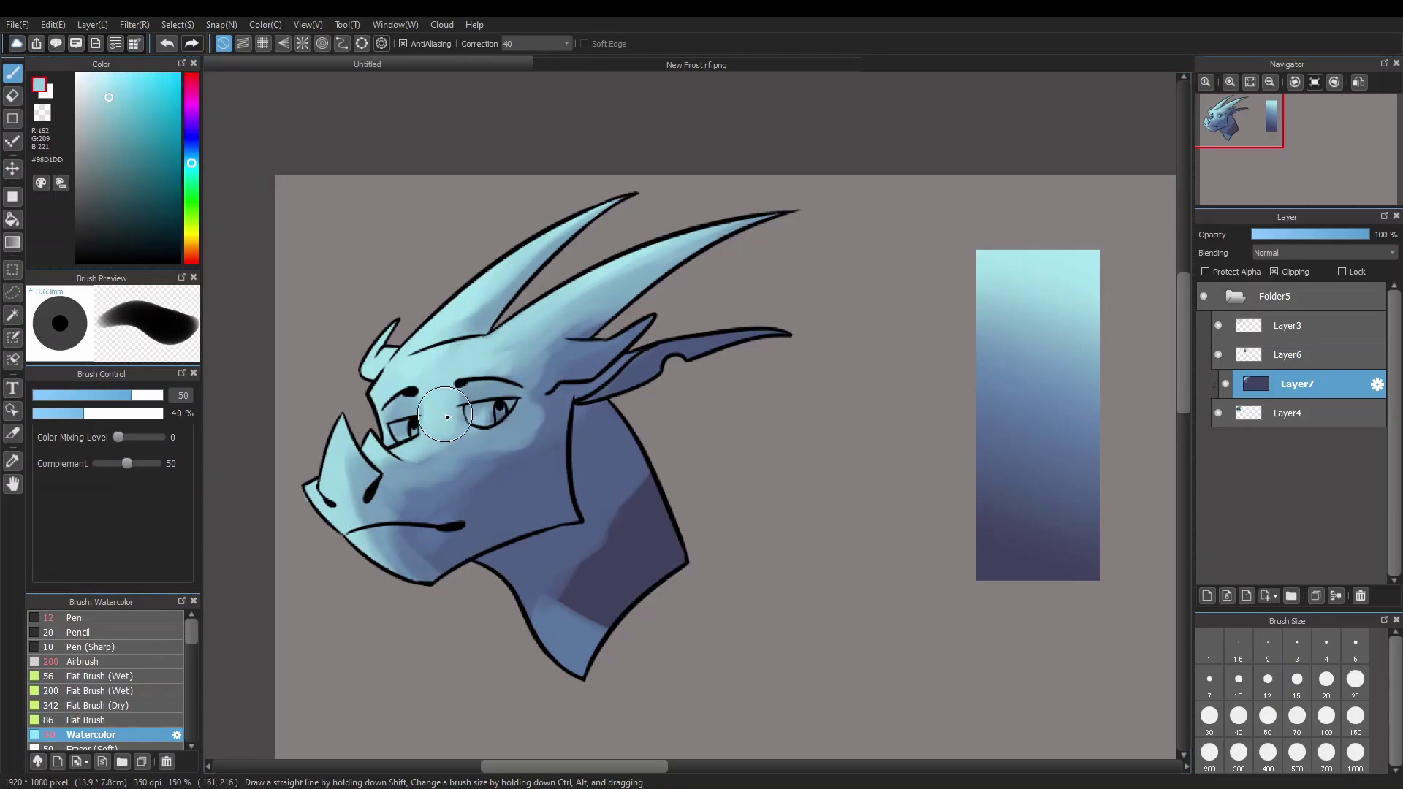
mouse_move(409, 484)
left_mouse_down()
mouse_move(469, 463)
mouse_move(339, 501)
left_mouse_up()
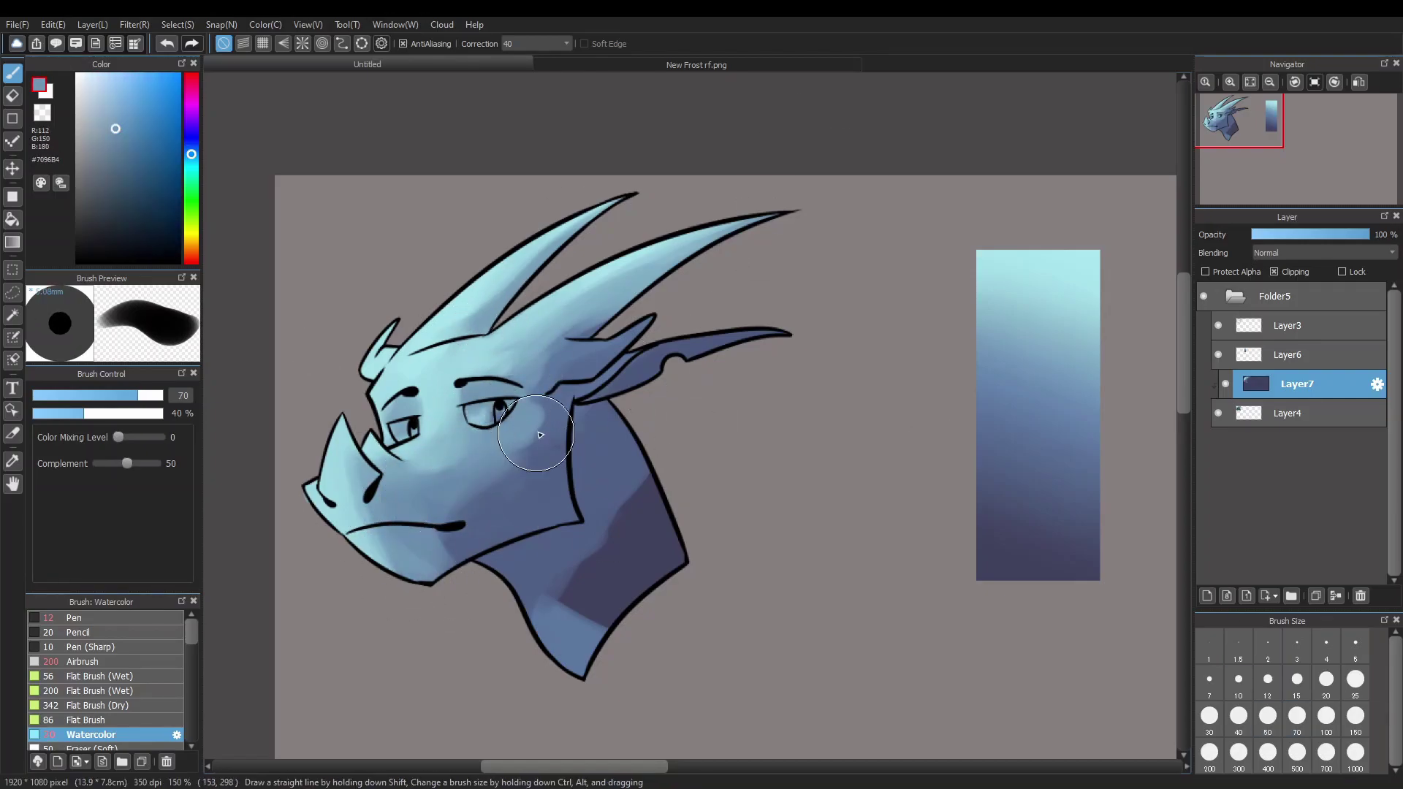
Shade the ear and horn base darker blue and deepen the neck shading
left_click_drag(615, 362, 648, 373)
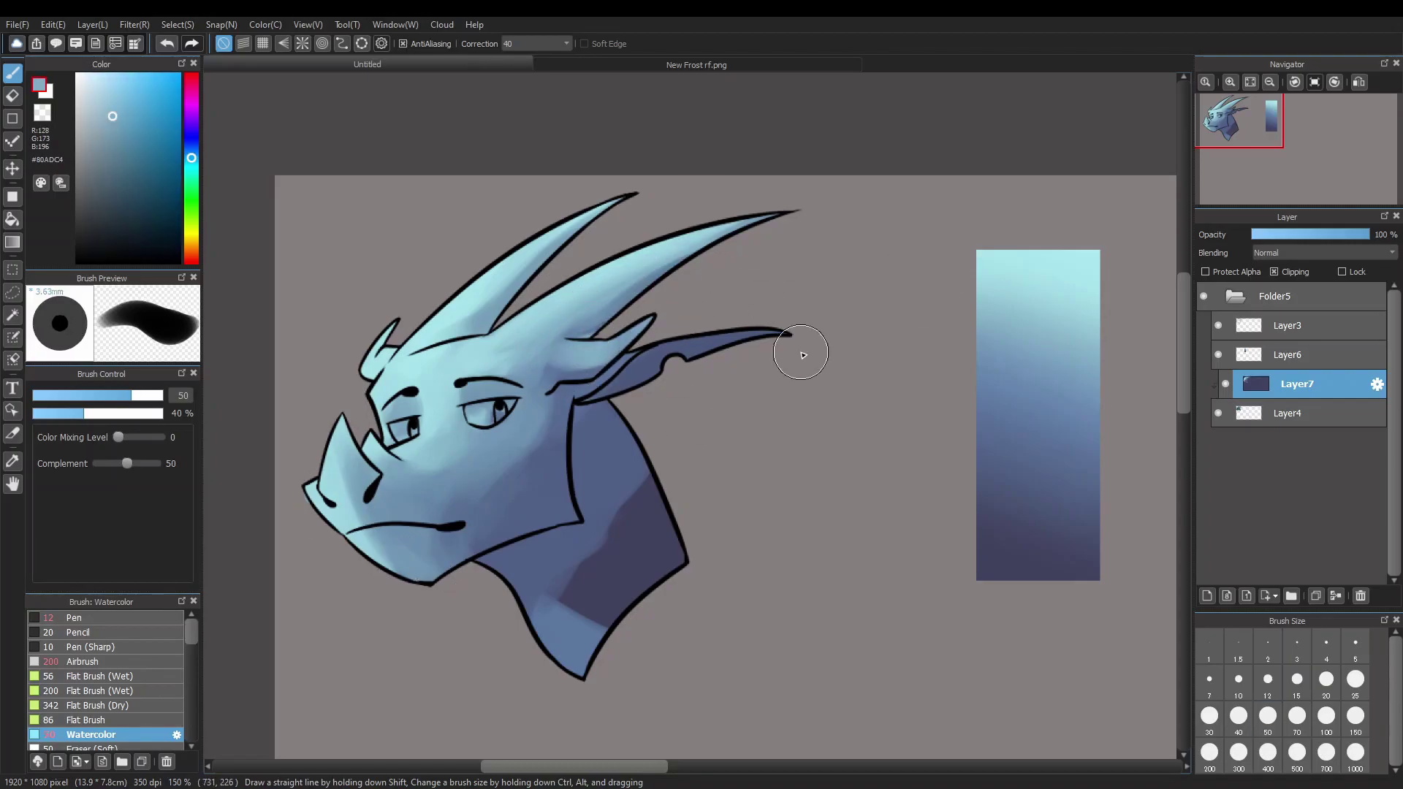
left_click_drag(613, 329, 671, 347)
left_click_drag(548, 592, 626, 682)
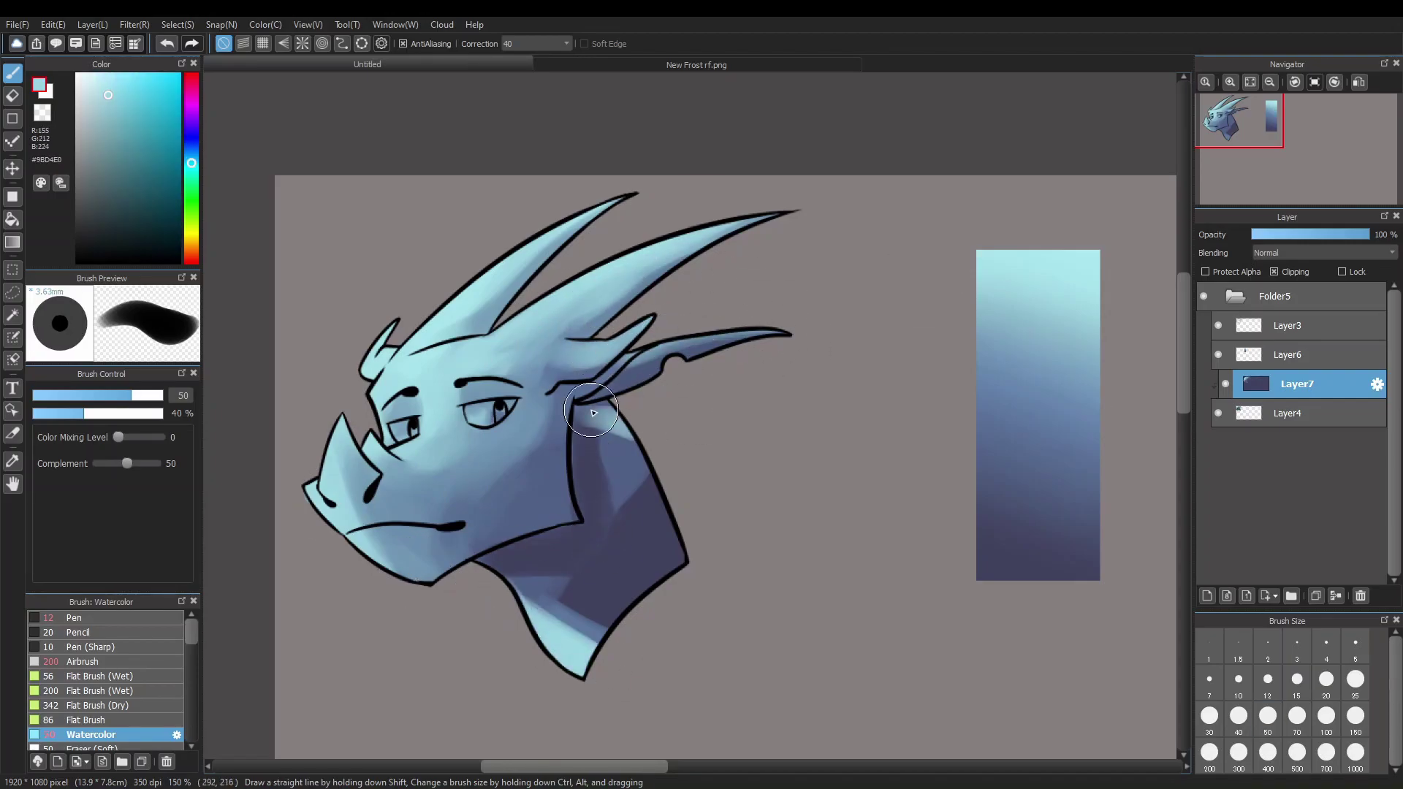
left_click_drag(603, 395, 567, 580)
mouse_move(646, 526)
left_mouse_down()
mouse_move(614, 453)
mouse_move(548, 592)
mouse_move(576, 577)
mouse_move(570, 635)
mouse_move(592, 614)
mouse_move(603, 486)
mouse_move(592, 614)
left_mouse_up()
scroll(705, 407, "down", 1)
scroll(706, 406, "up", 1)
scroll(535, 463, "up", 2)
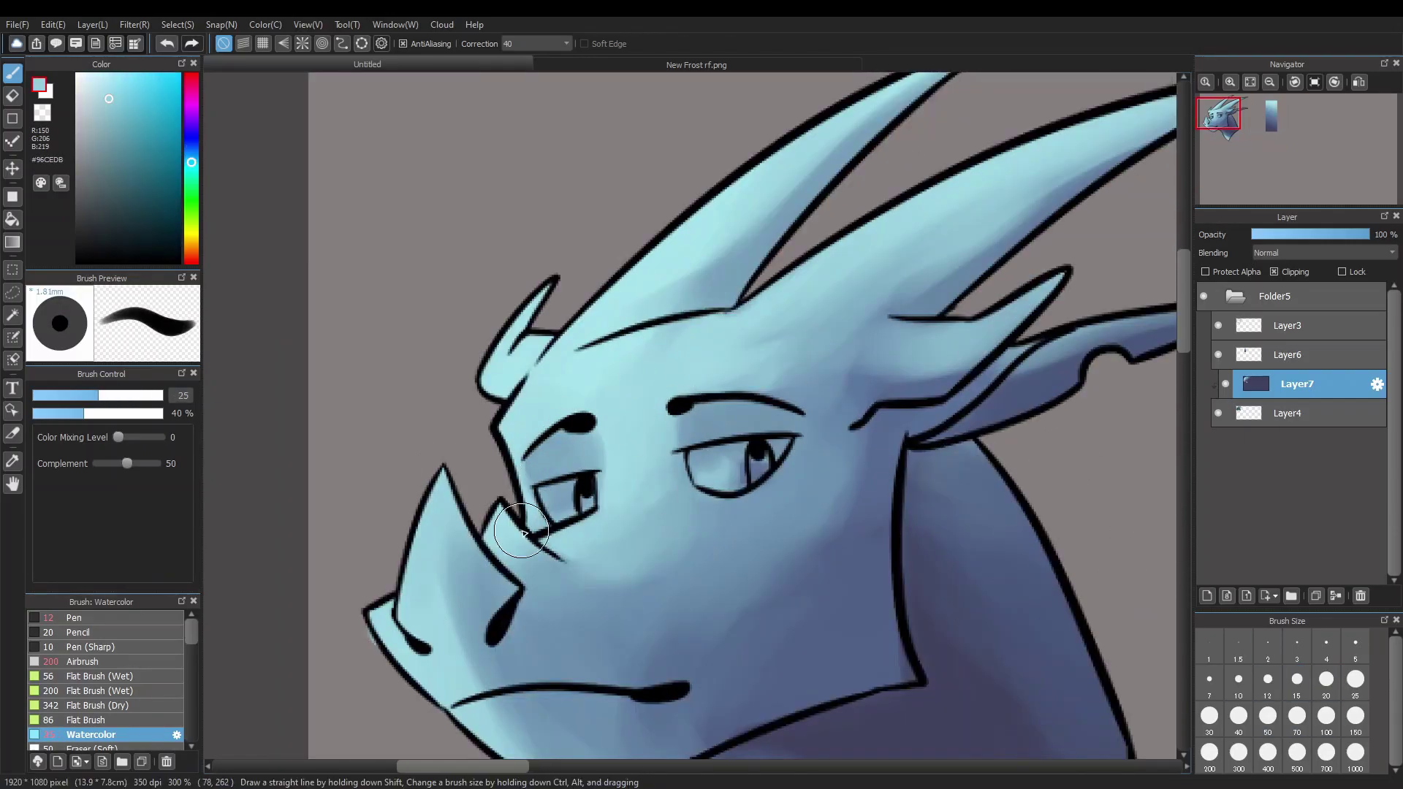
scroll(683, 385, "down", 1)
Sample light, medium and dark blues and shrink the brush for detail shading
left_click(888, 366, "alt")
scroll(936, 464, "down", 2)
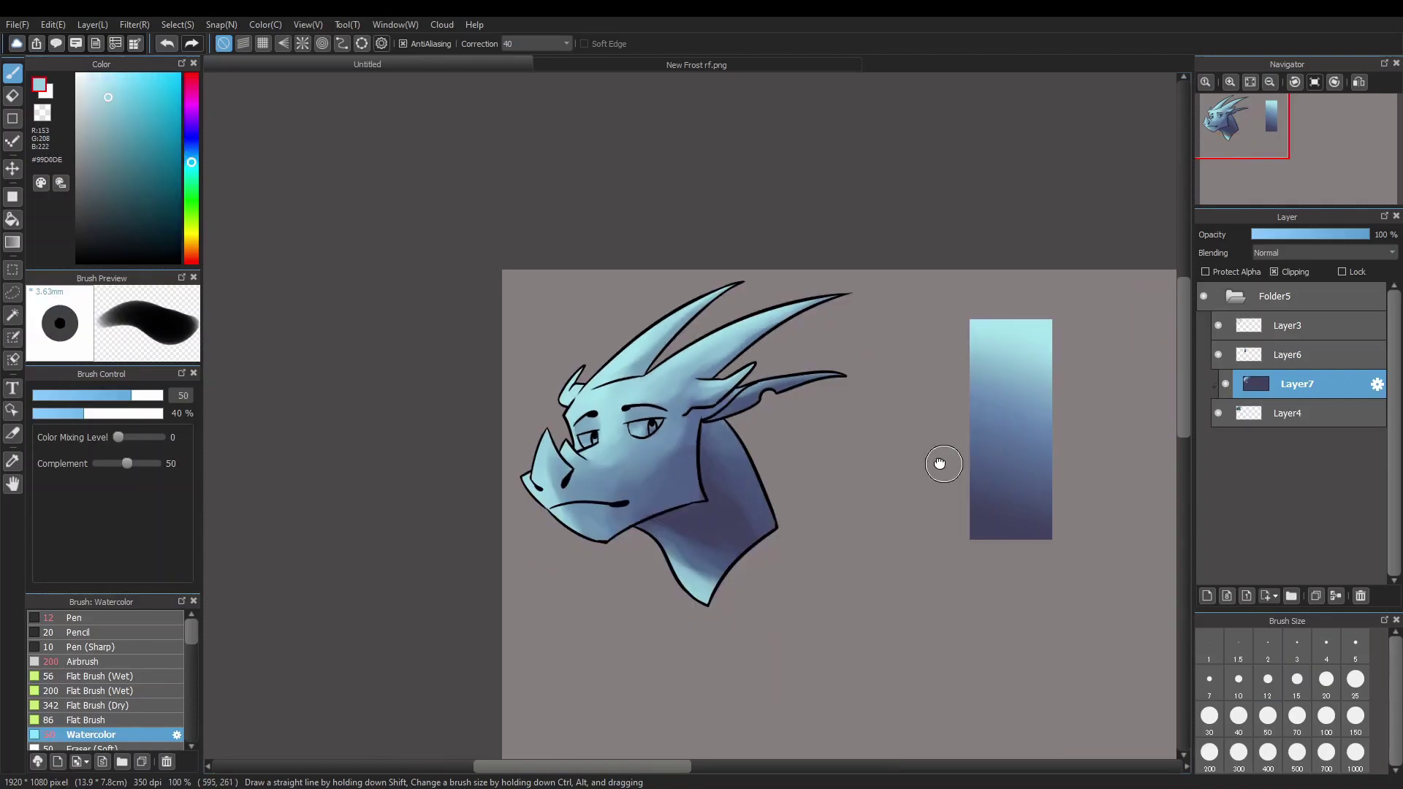
scroll(719, 668, "up", 1)
left_click(669, 648, "alt")
left_click(627, 564, "alt")
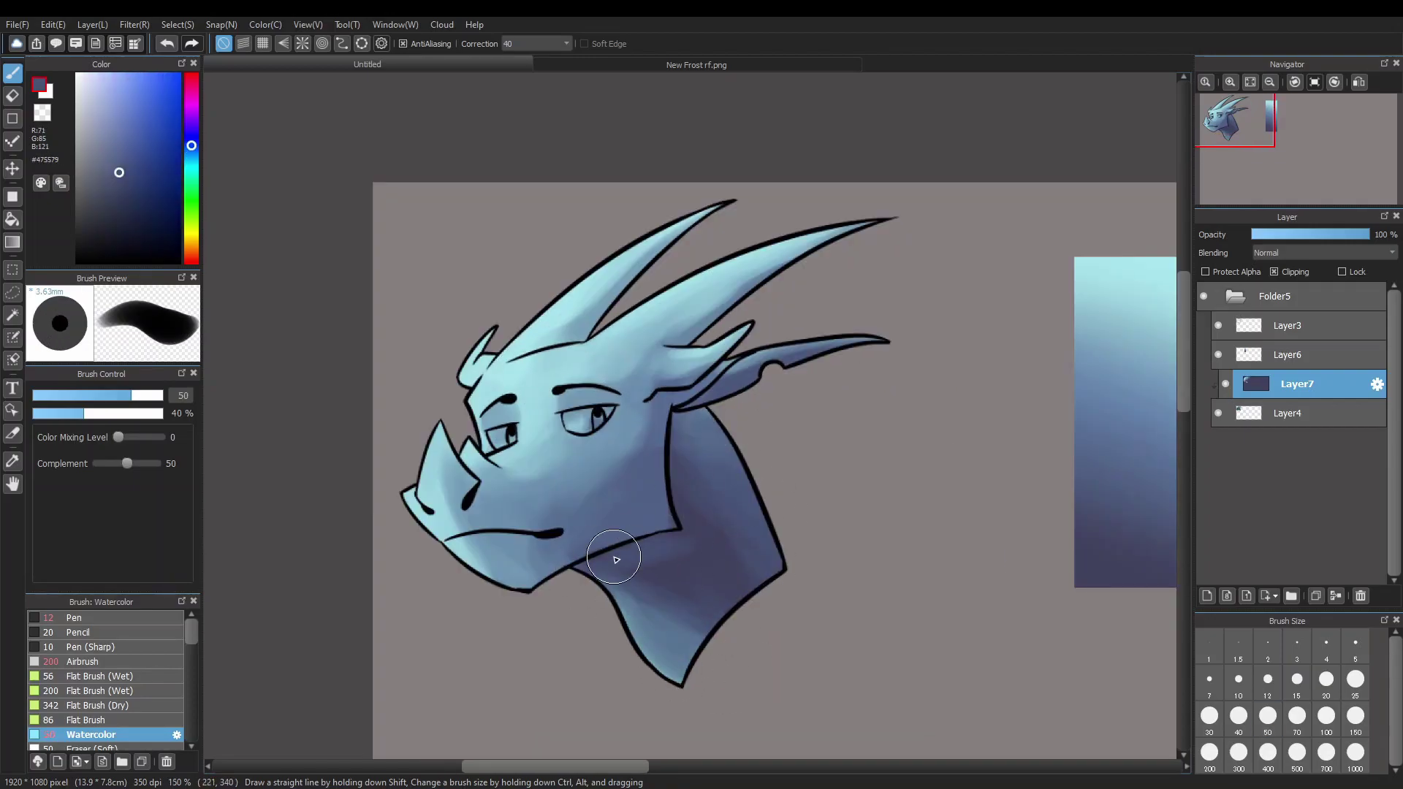
left_click(643, 493, "alt")
scroll(726, 346, "up", 3)
left_click(768, 307, "alt")
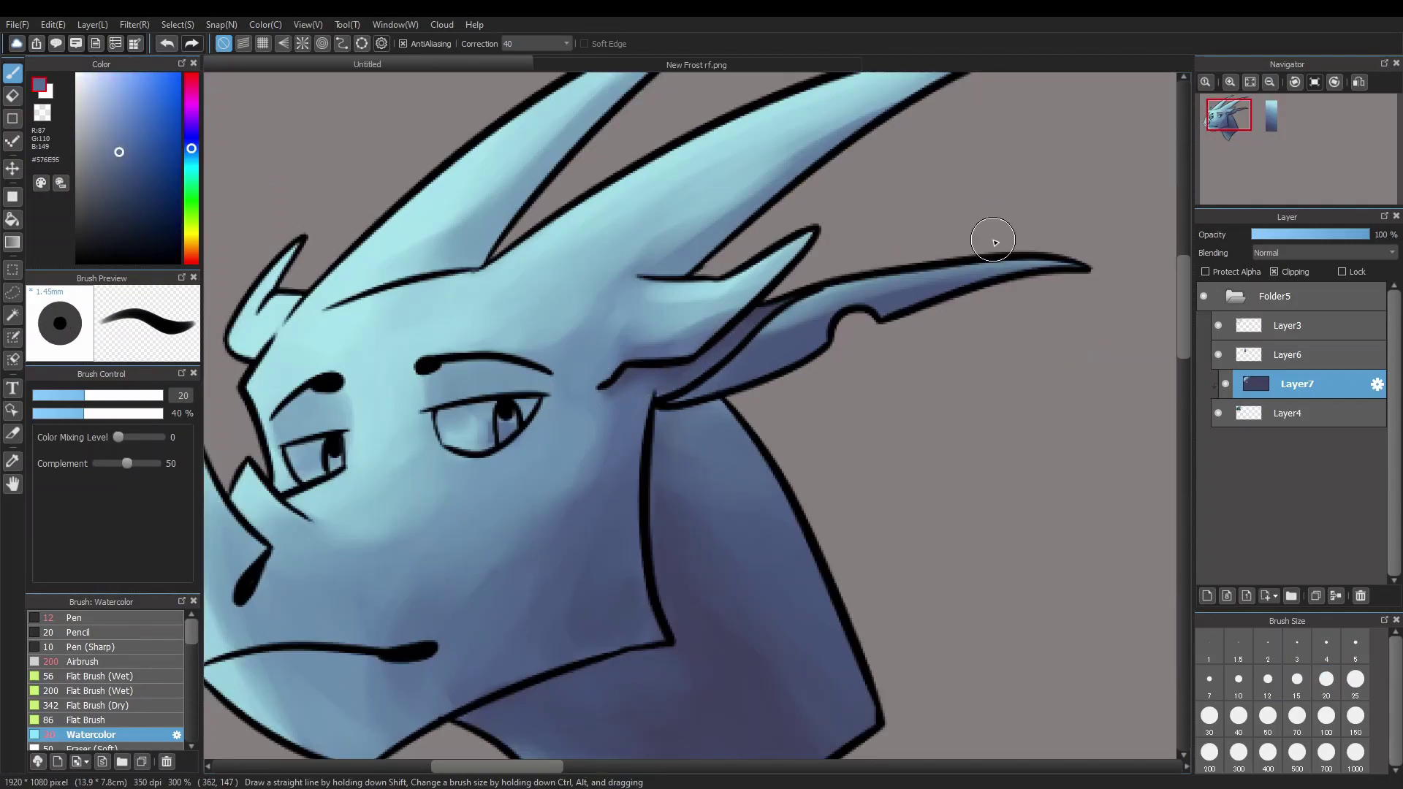
scroll(657, 433, "down", 1)
scroll(496, 512, "up", 1)
left_click(496, 511, "alt")
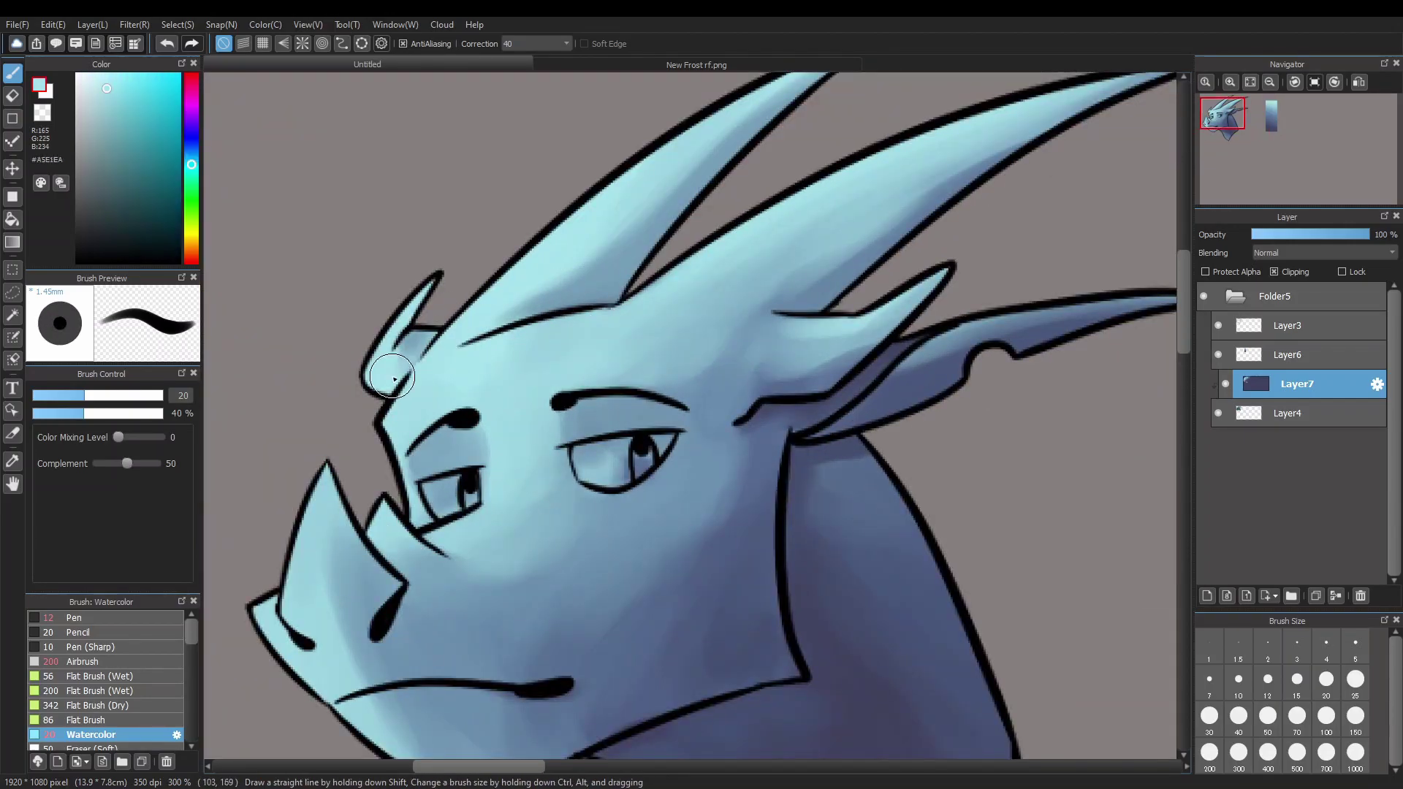
scroll(985, 510, "down", 2)
scroll(985, 511, "down", 2)
scroll(986, 511, "up", 3)
left_click(783, 370, "alt")
scroll(783, 369, "down", 1)
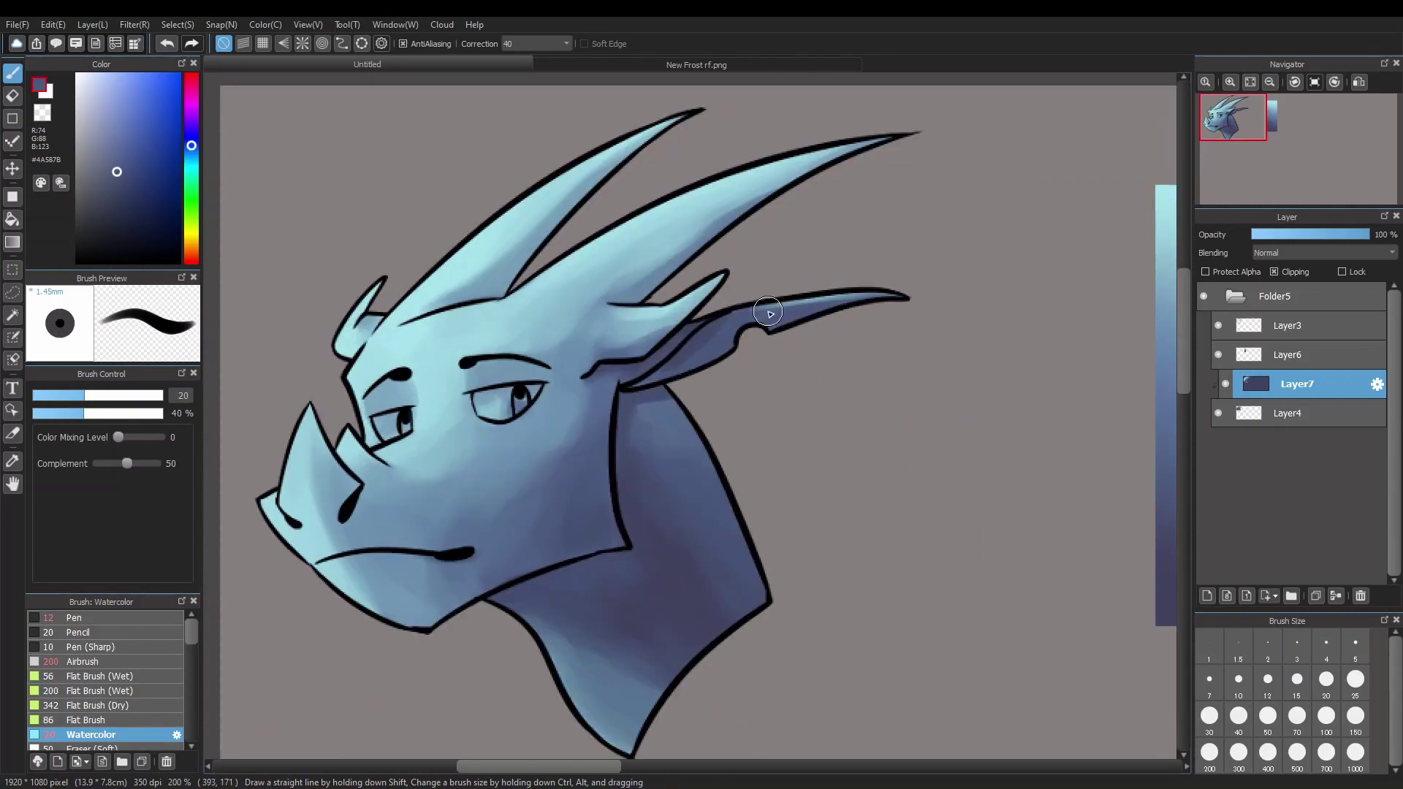
scroll(920, 235, "down", 1)
scroll(920, 236, "up", 1)
left_click(948, 275, "alt")
scroll(977, 312, "down", 2)
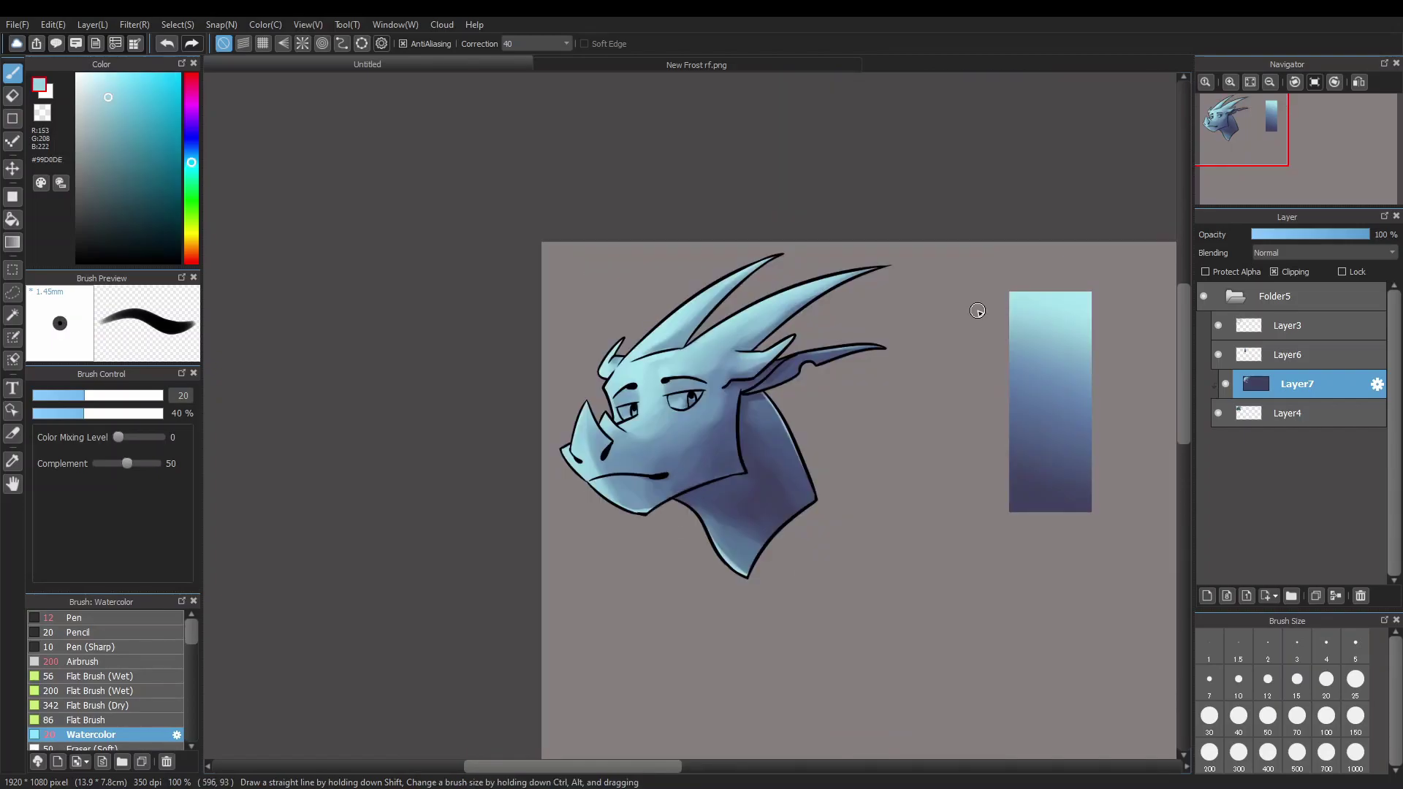
scroll(686, 397, "up", 2)
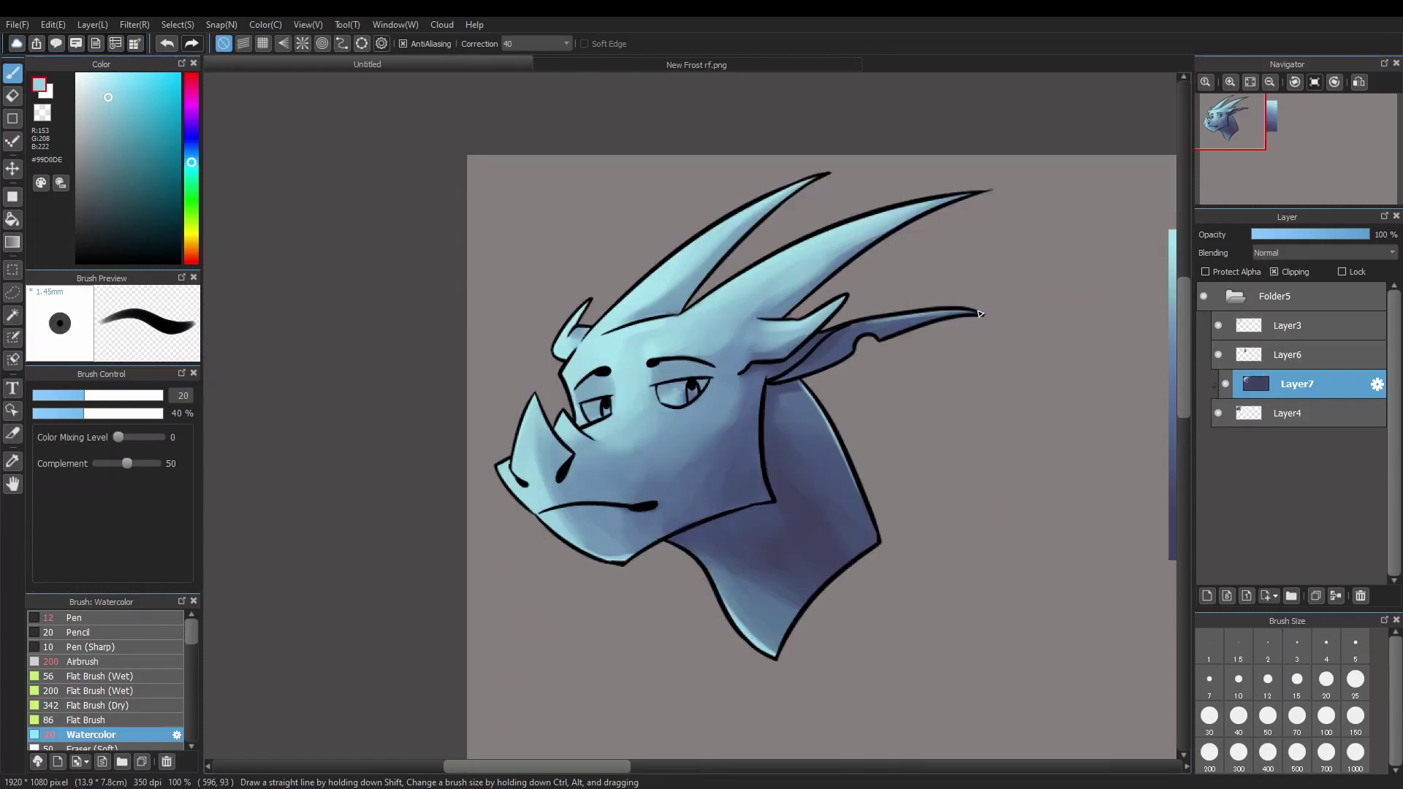
scroll(695, 335, "up", 2)
Repaint the insides of both eyes in lighter blue and cyan
left_click(667, 335, "alt")
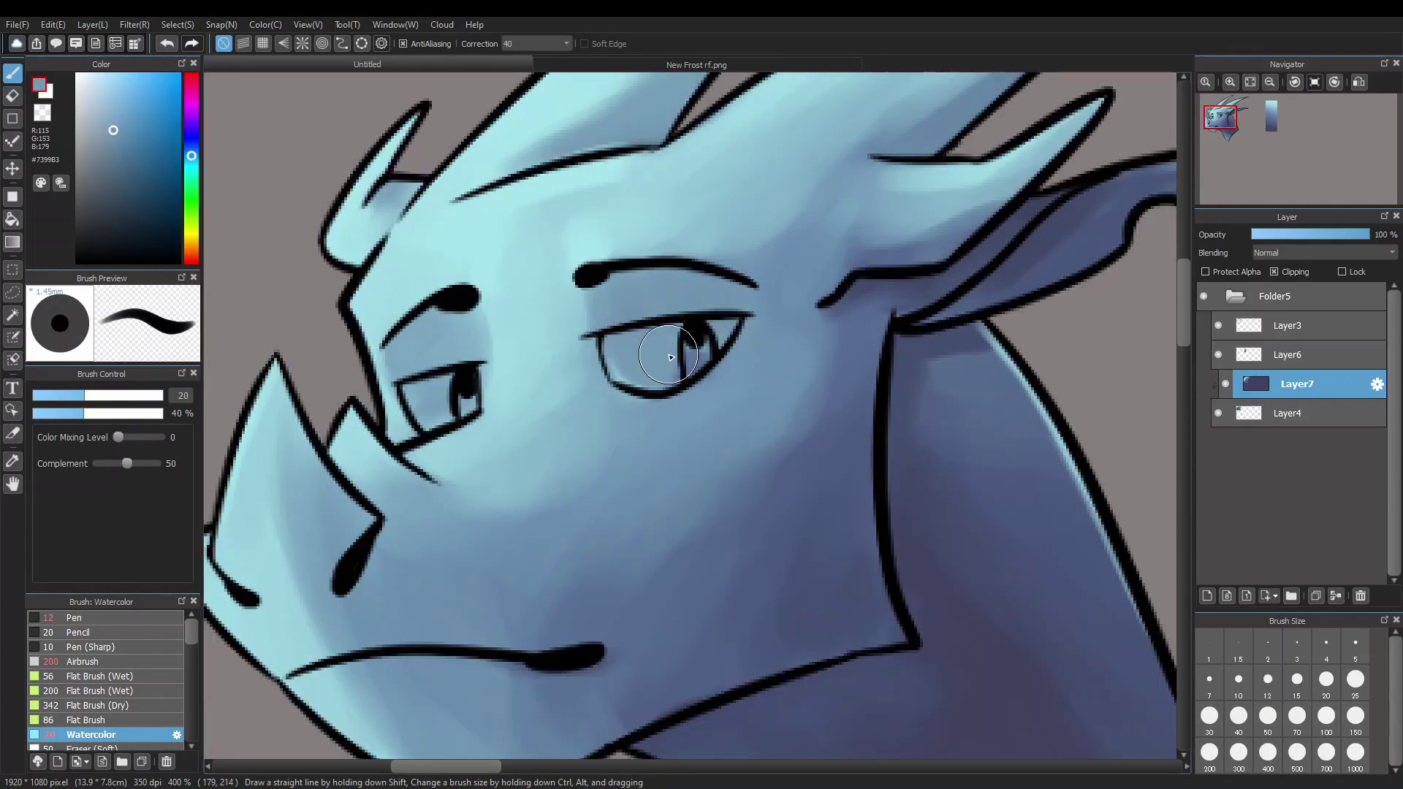
left_click_drag(644, 350, 666, 338)
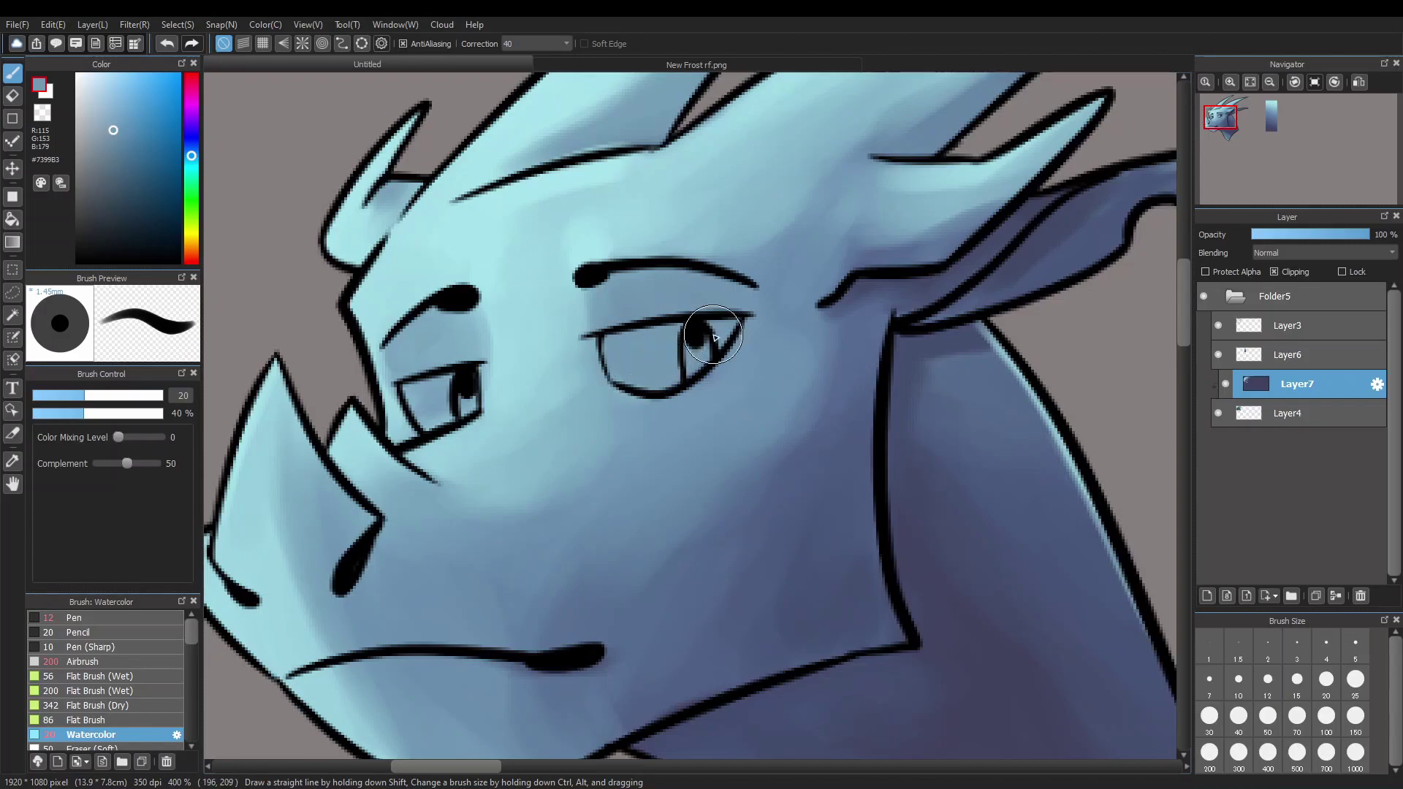
left_click_drag(415, 403, 436, 420)
left_click(529, 367, "alt")
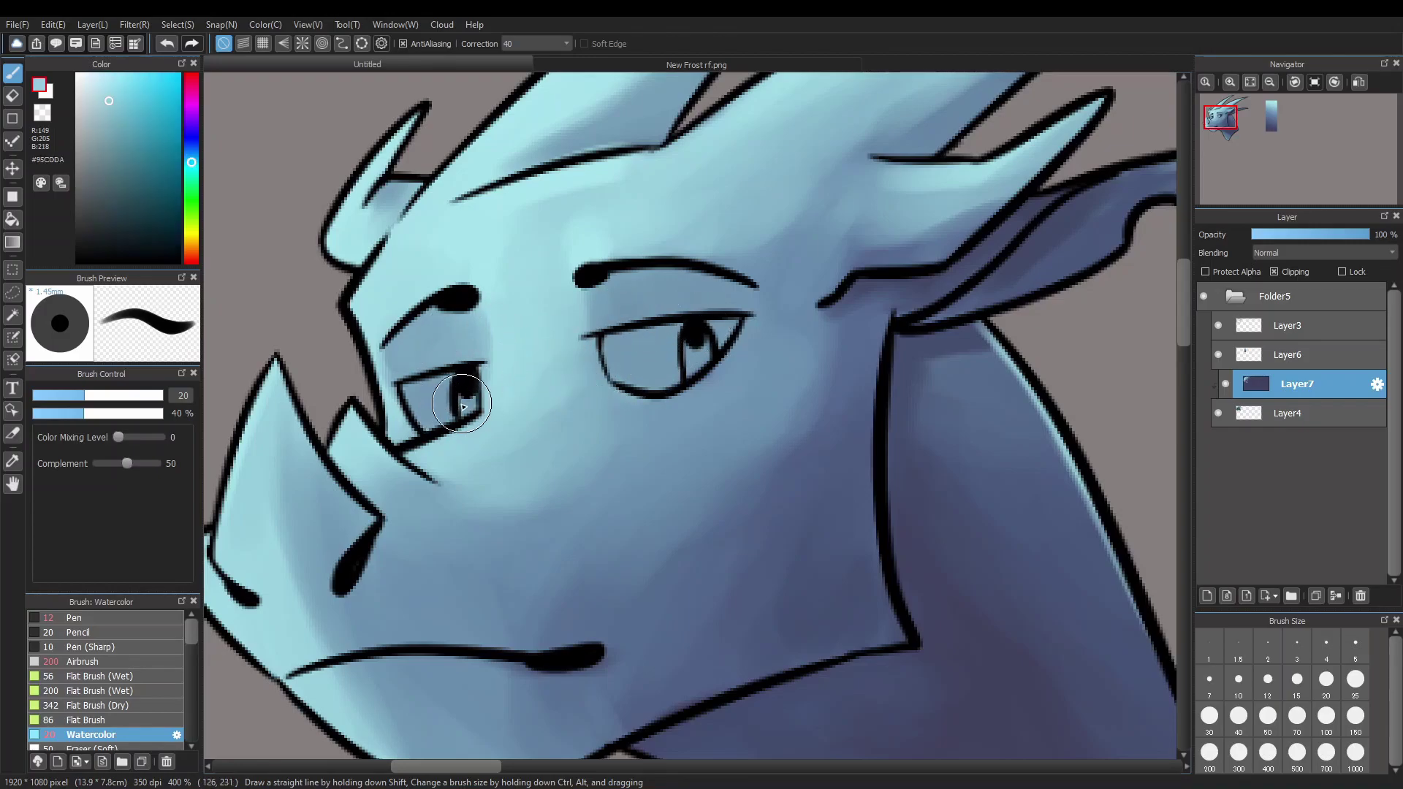
scroll(707, 343, "down", 3)
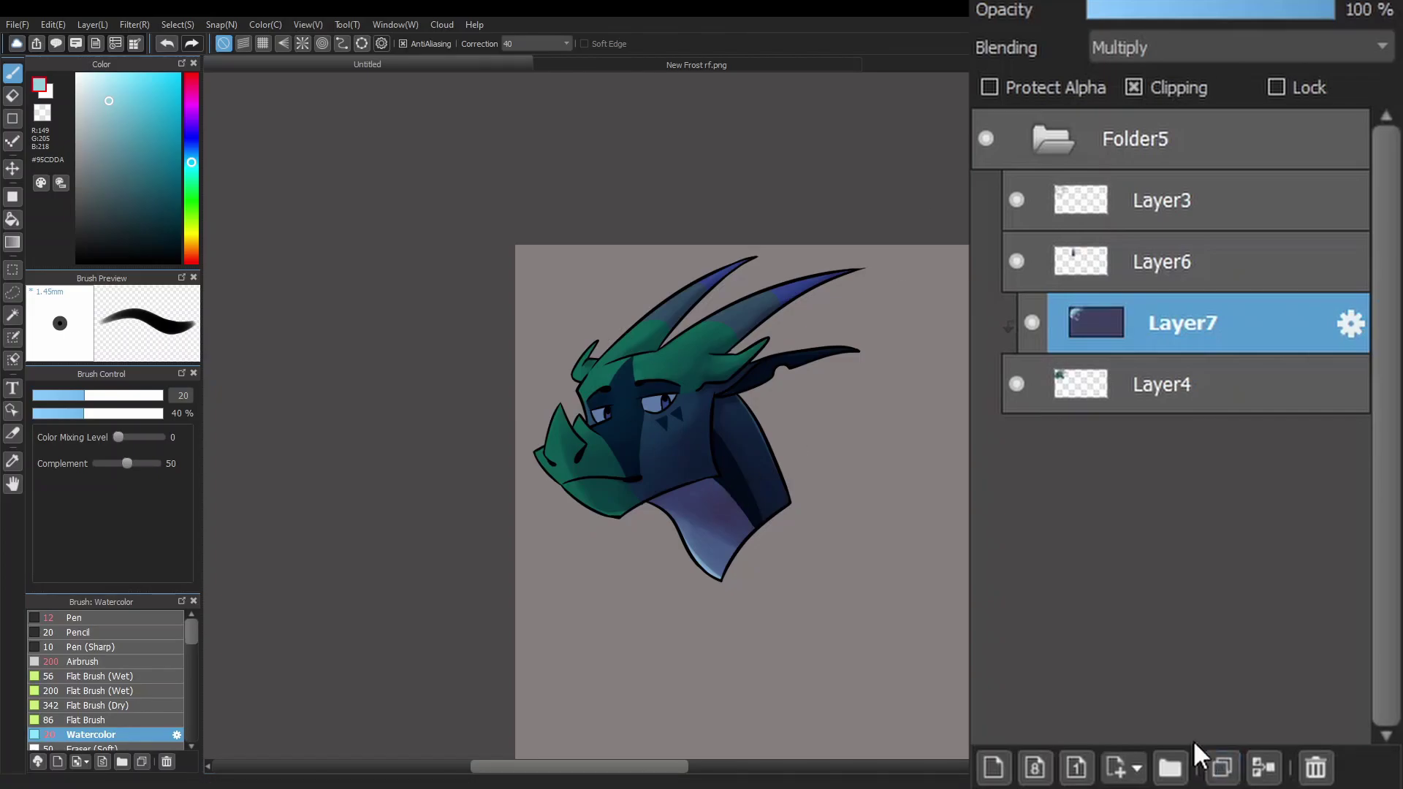
Duplicate the clipped Layer7 shading layer
left_click(1224, 766)
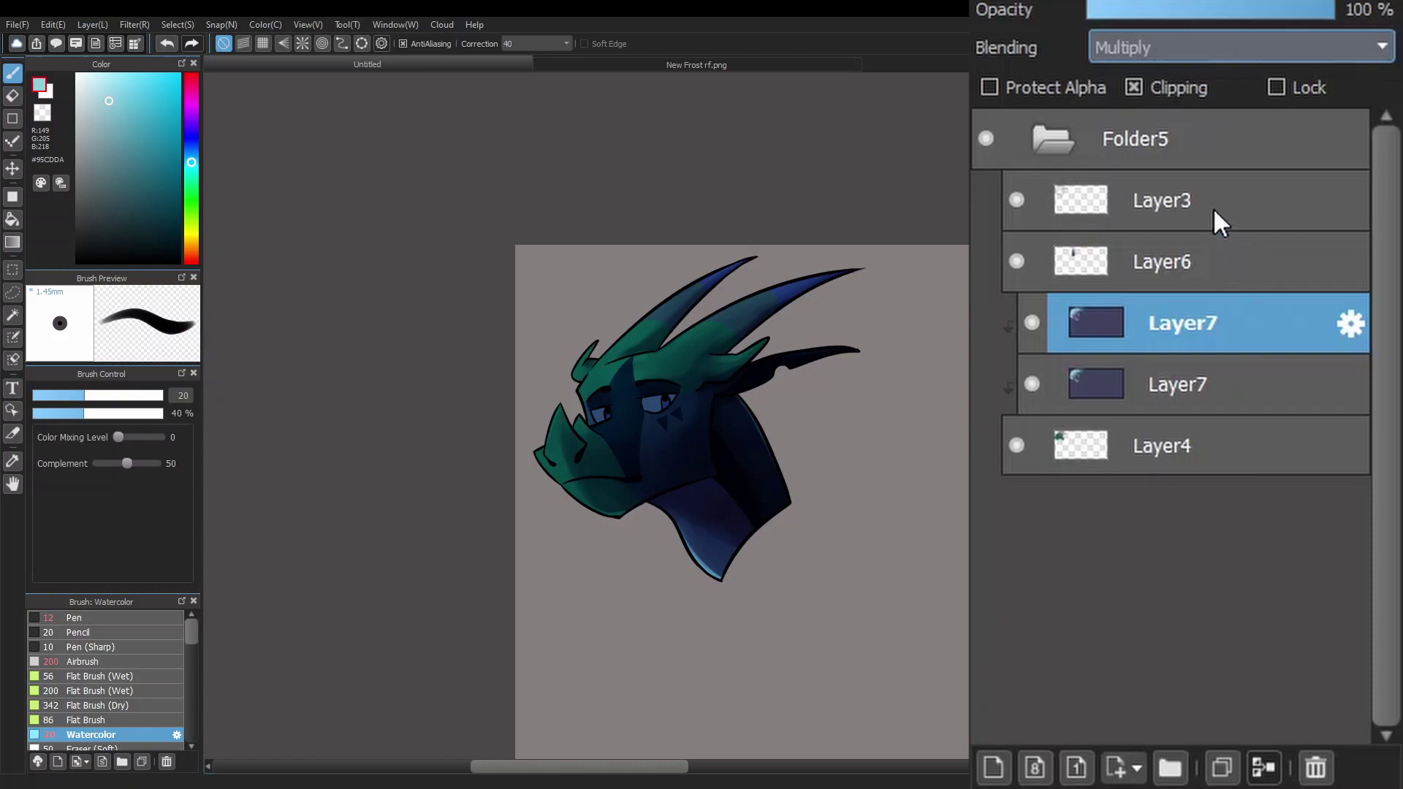
Set the teal shading copy to Overlay at about 84% opacity, keeping Multiply at full strength
left_click(1189, 162)
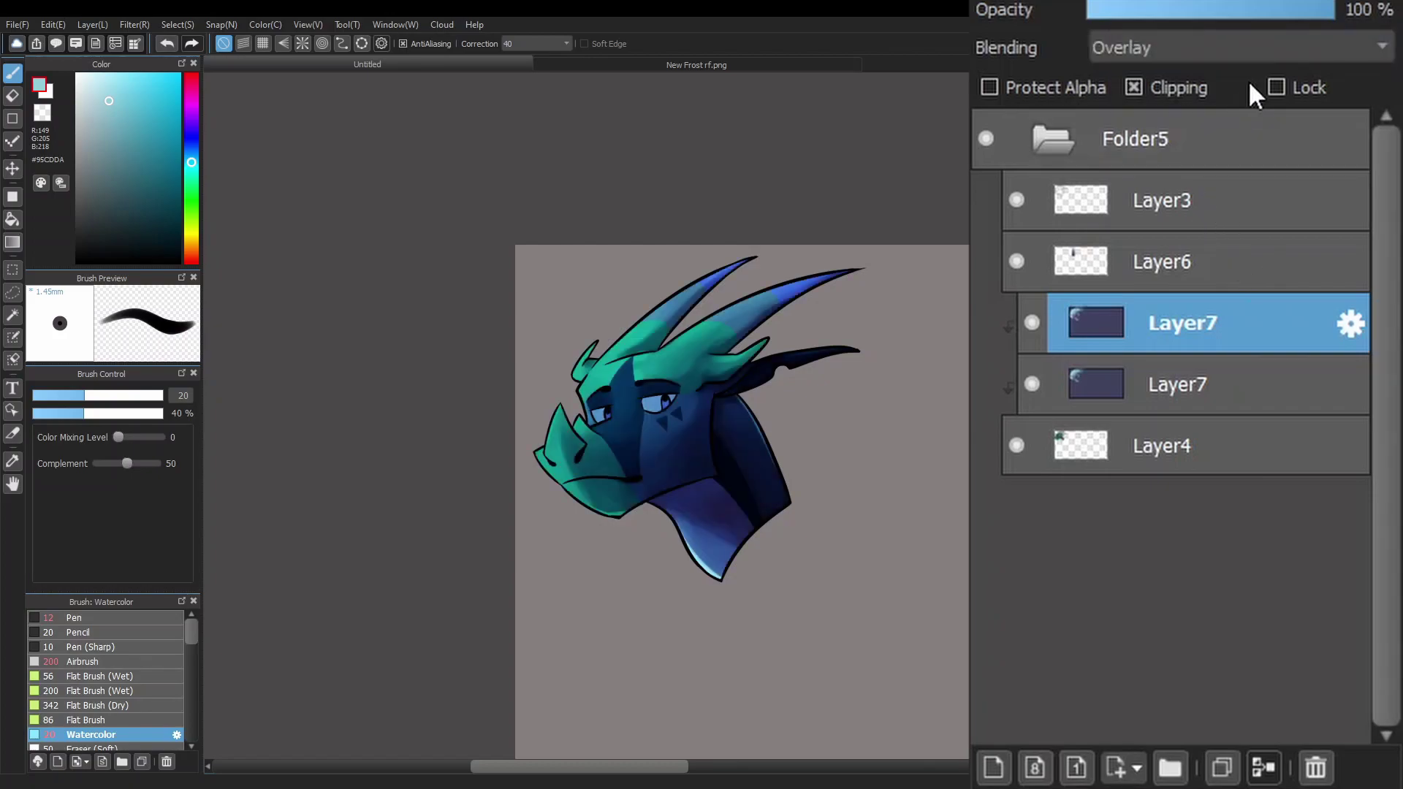
left_click(1173, 389)
left_click_drag(1275, 9, 1348, 11)
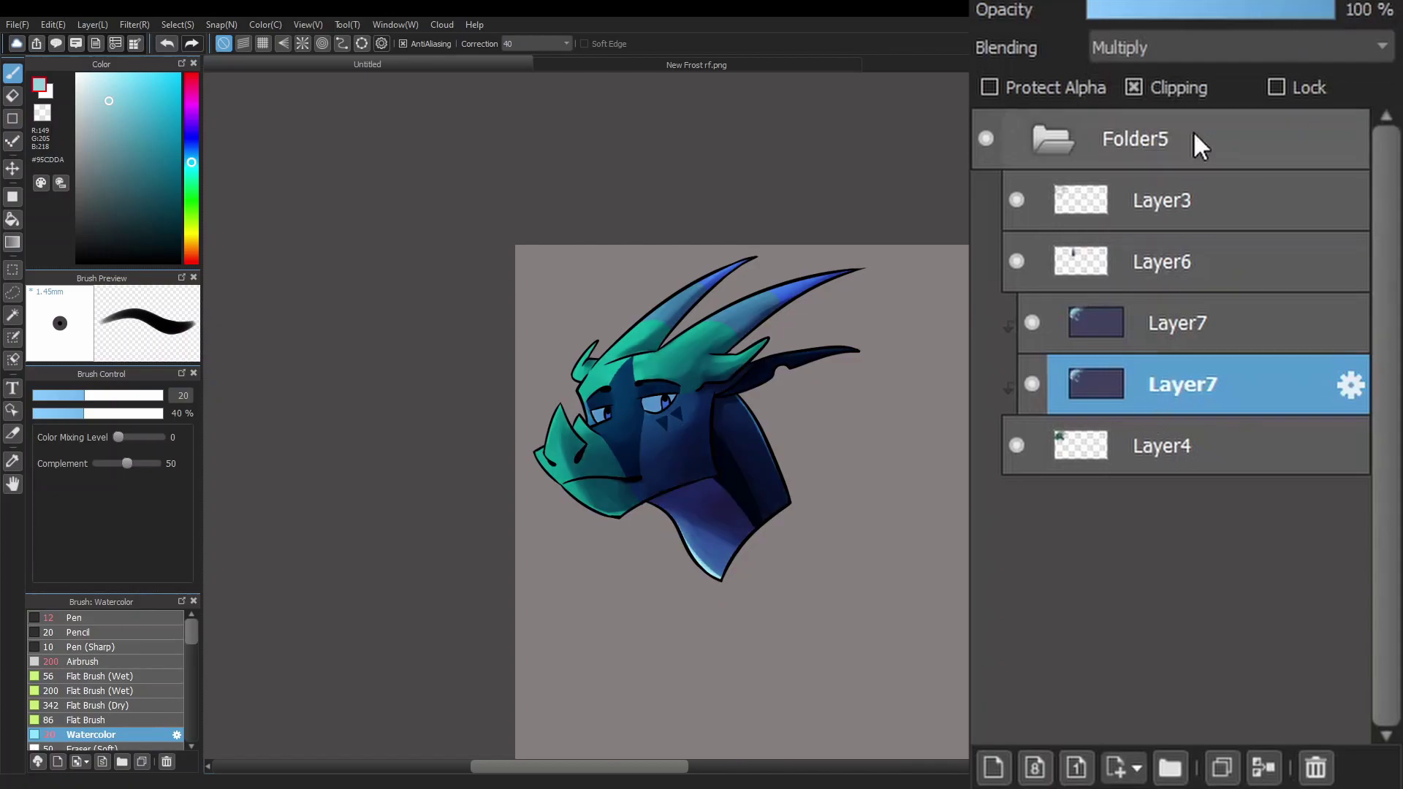
left_click_drag(1222, 9, 1349, 12)
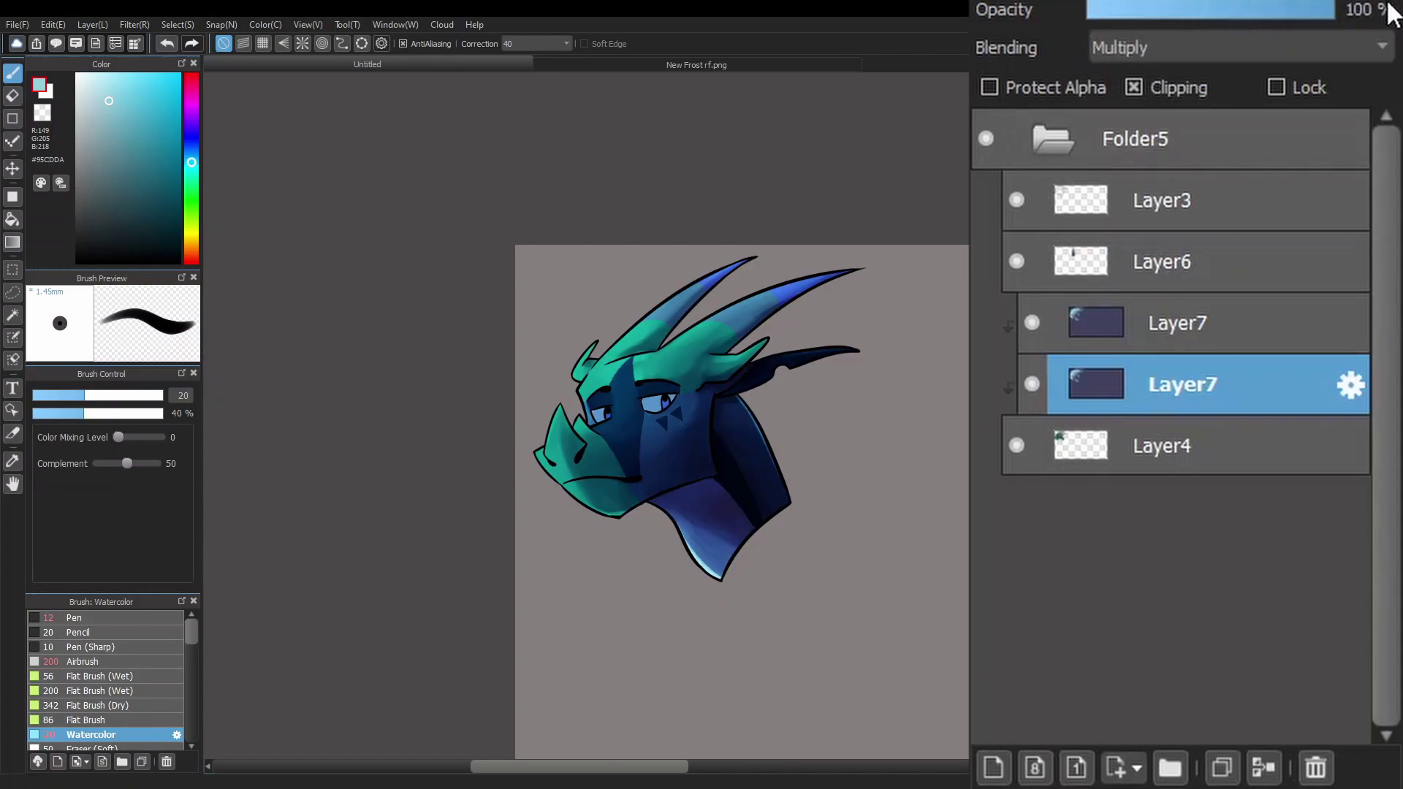
left_click(1227, 302)
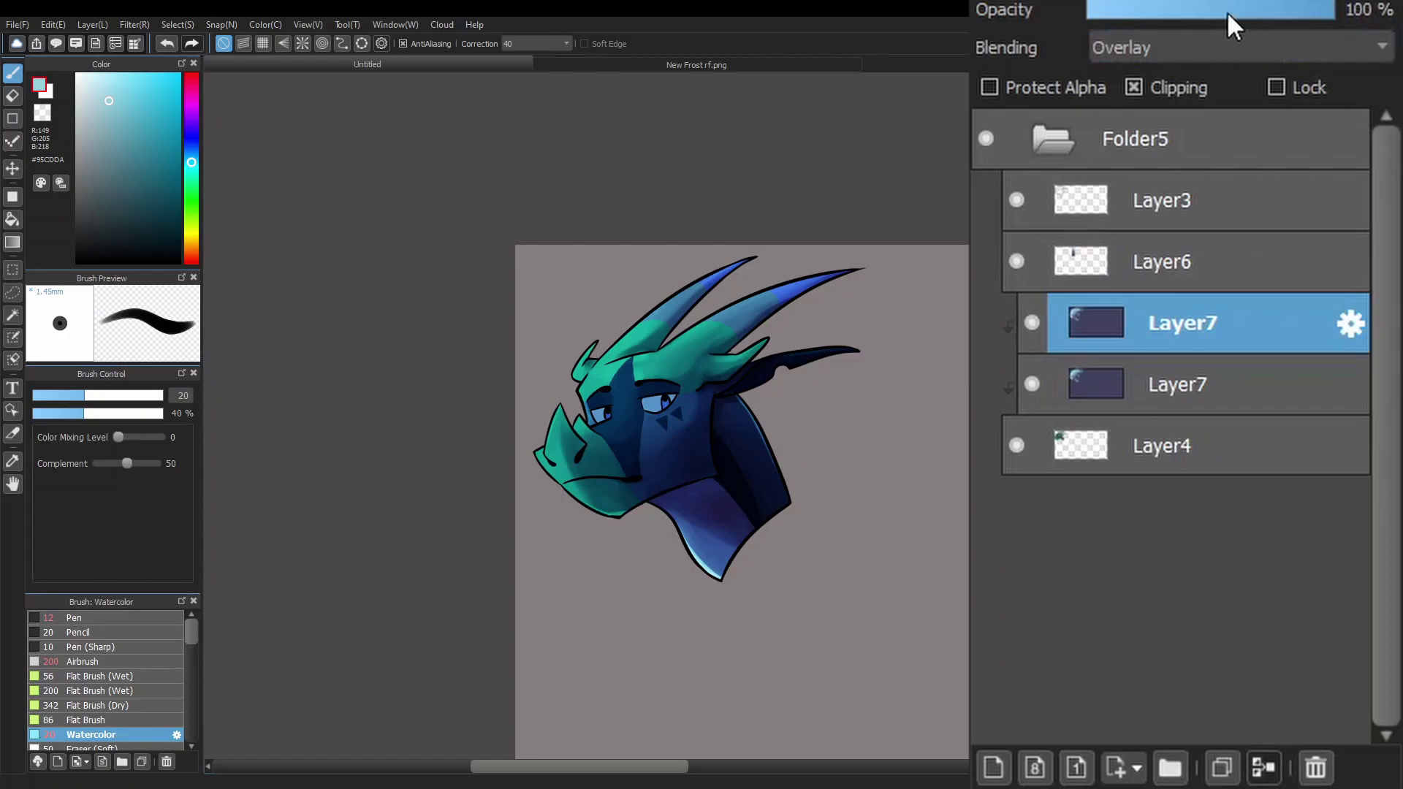
mouse_move(1227, 13)
left_mouse_down()
mouse_move(1302, 16)
mouse_move(1244, 11)
left_mouse_up()
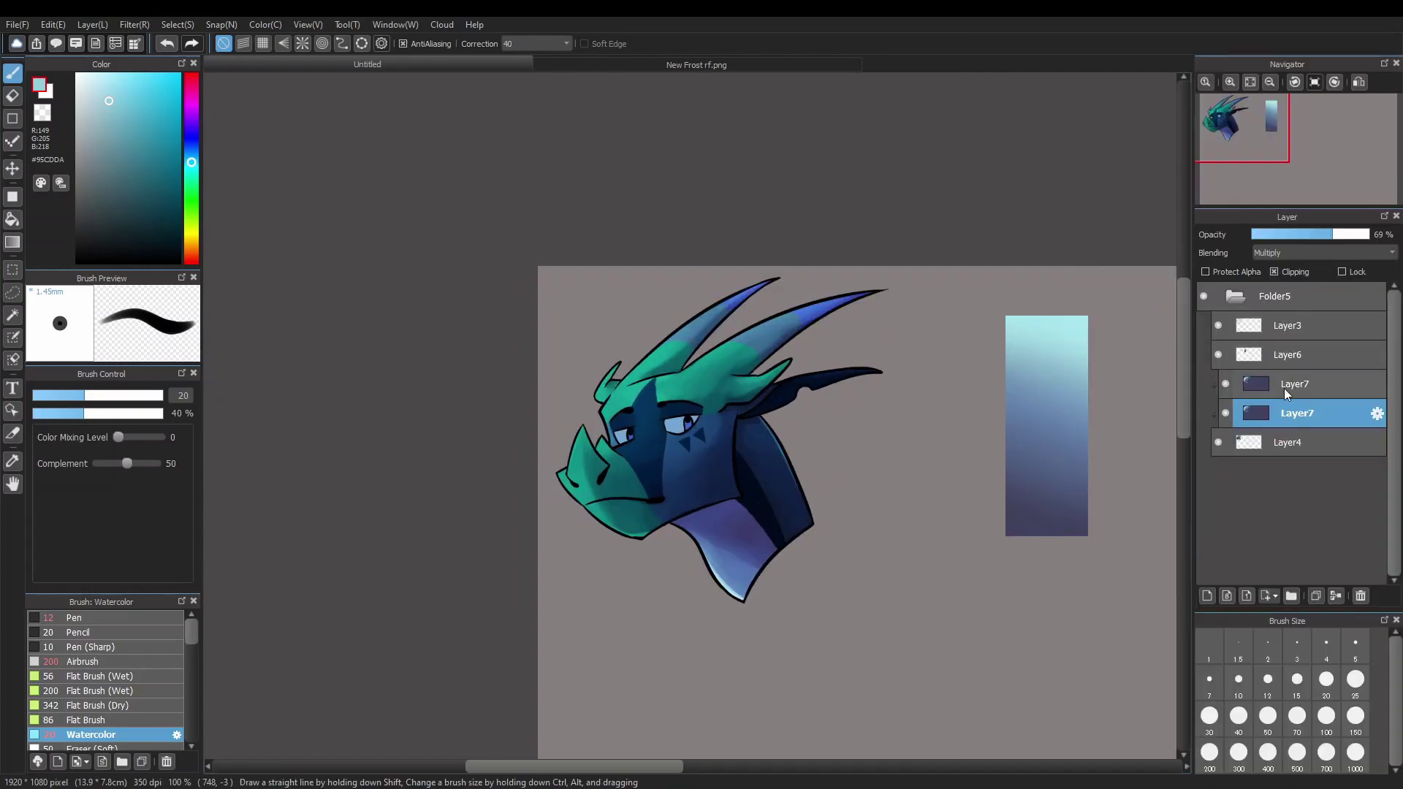
Add a new highlight layer and pick a brighter version of the gradient's pale cyan
left_click(1286, 393)
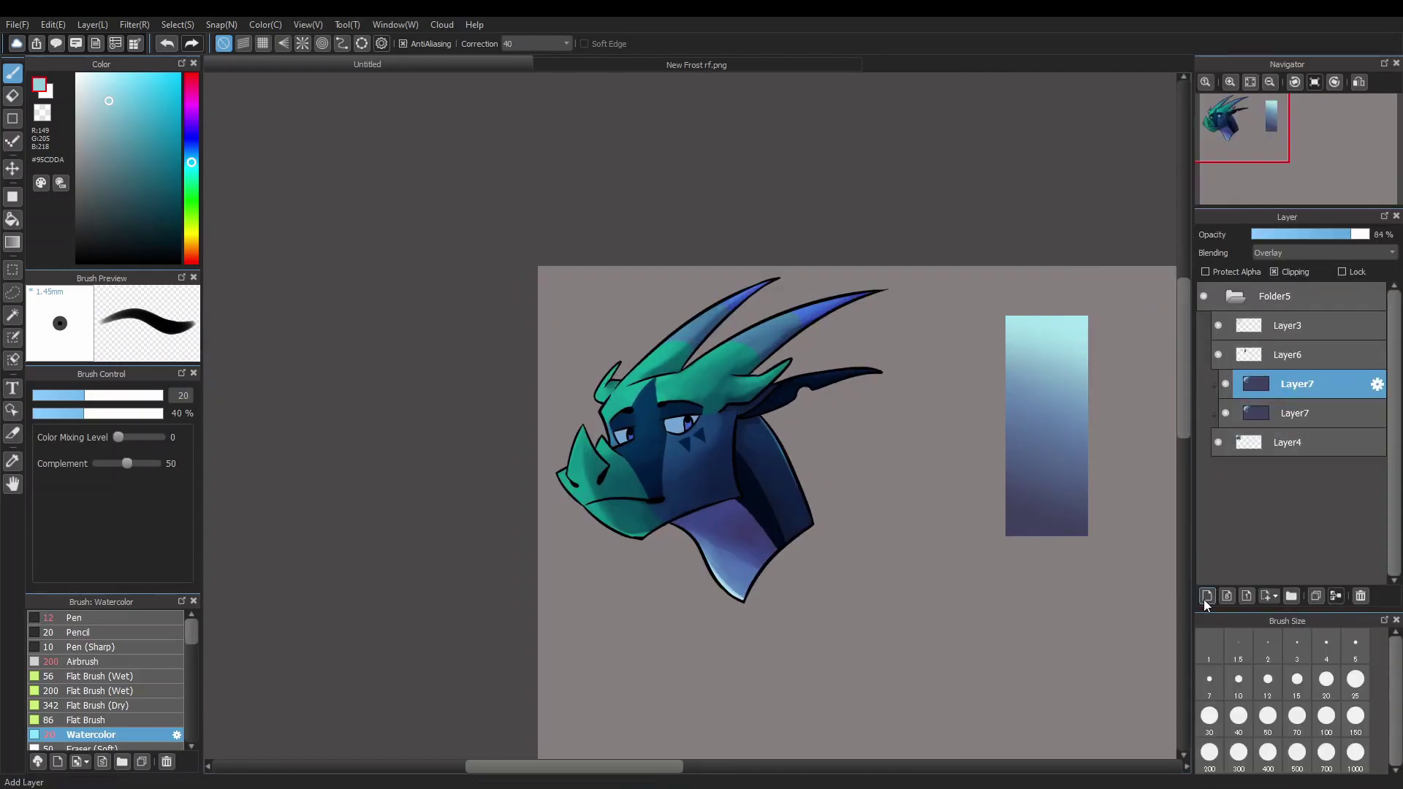
key("ctrl+shift+n")
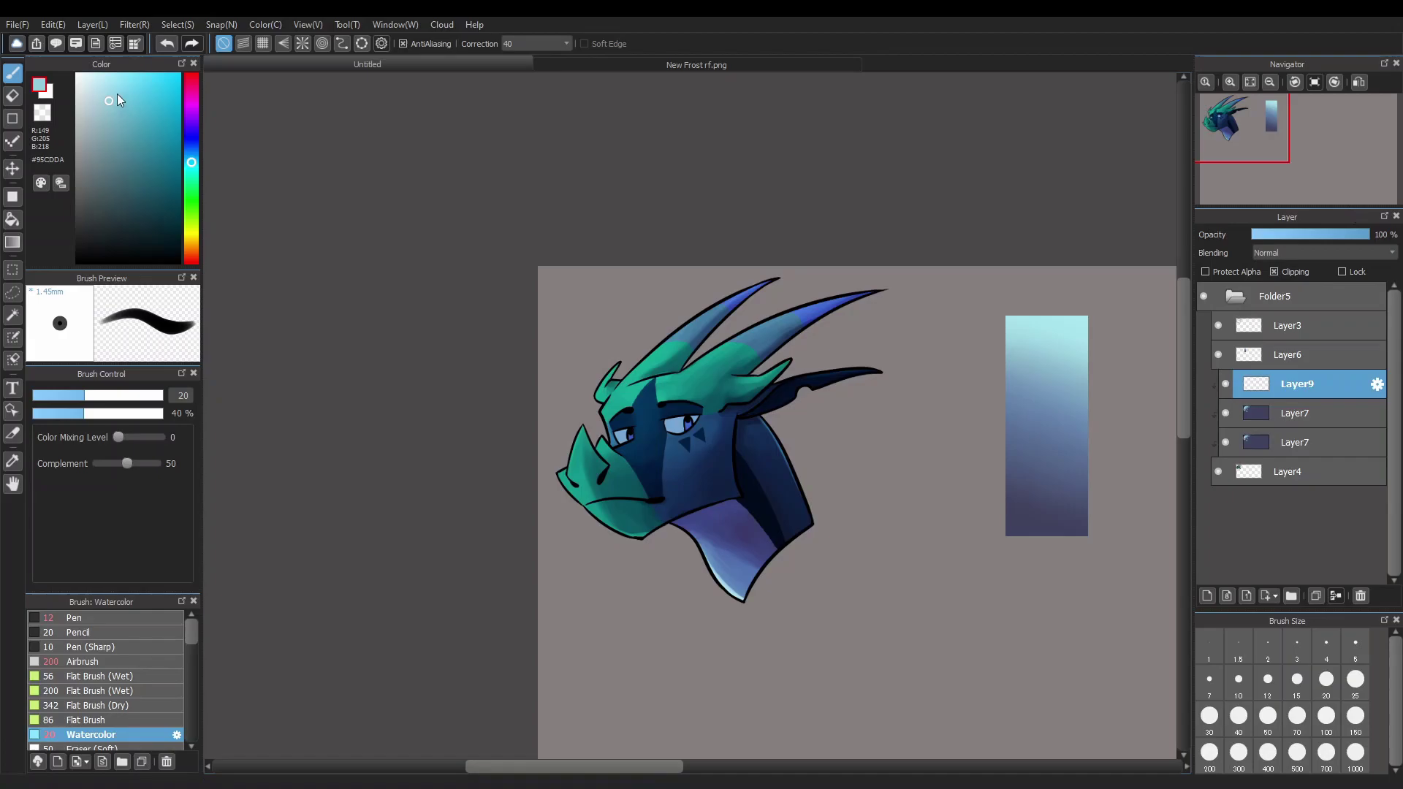
left_click(1055, 321, "alt")
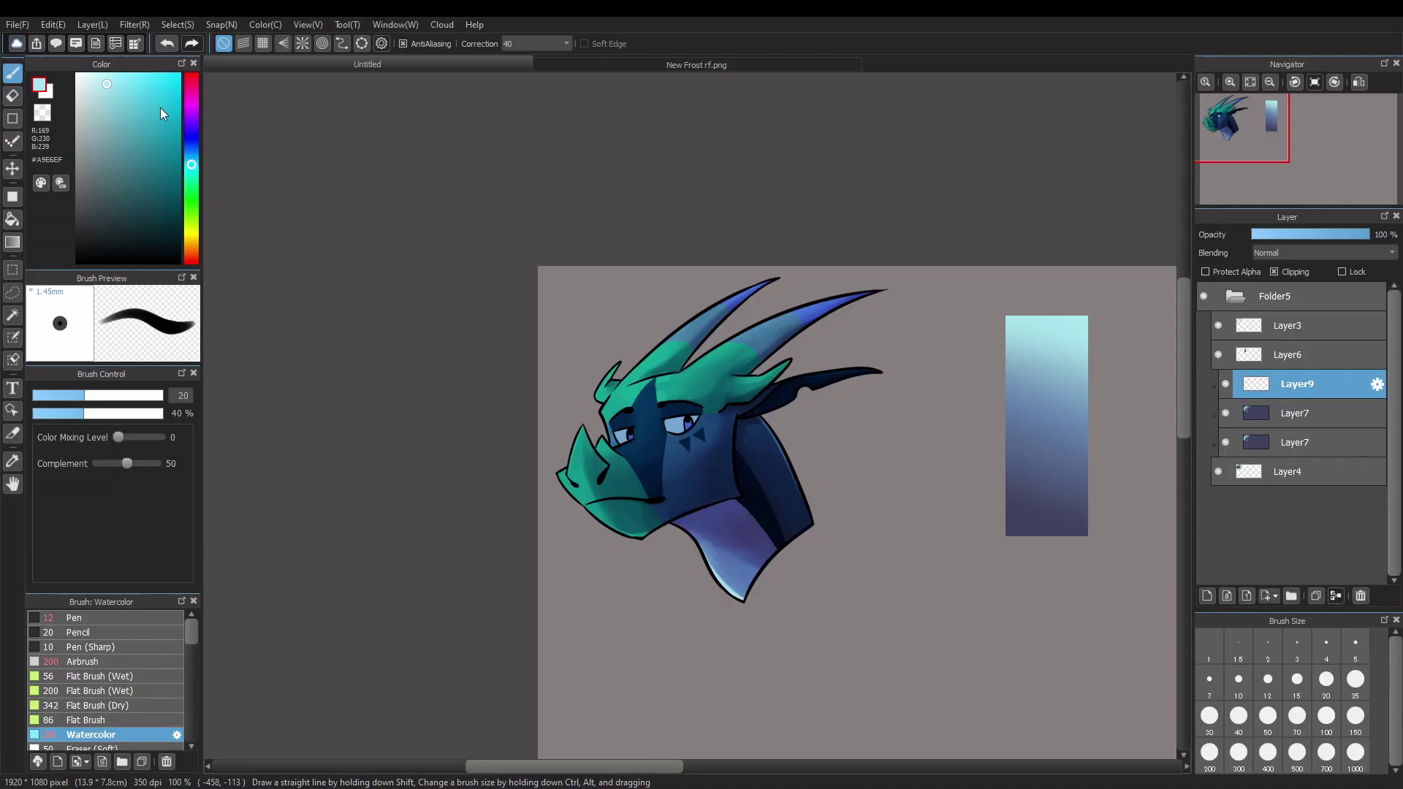
left_click_drag(166, 85, 155, 75)
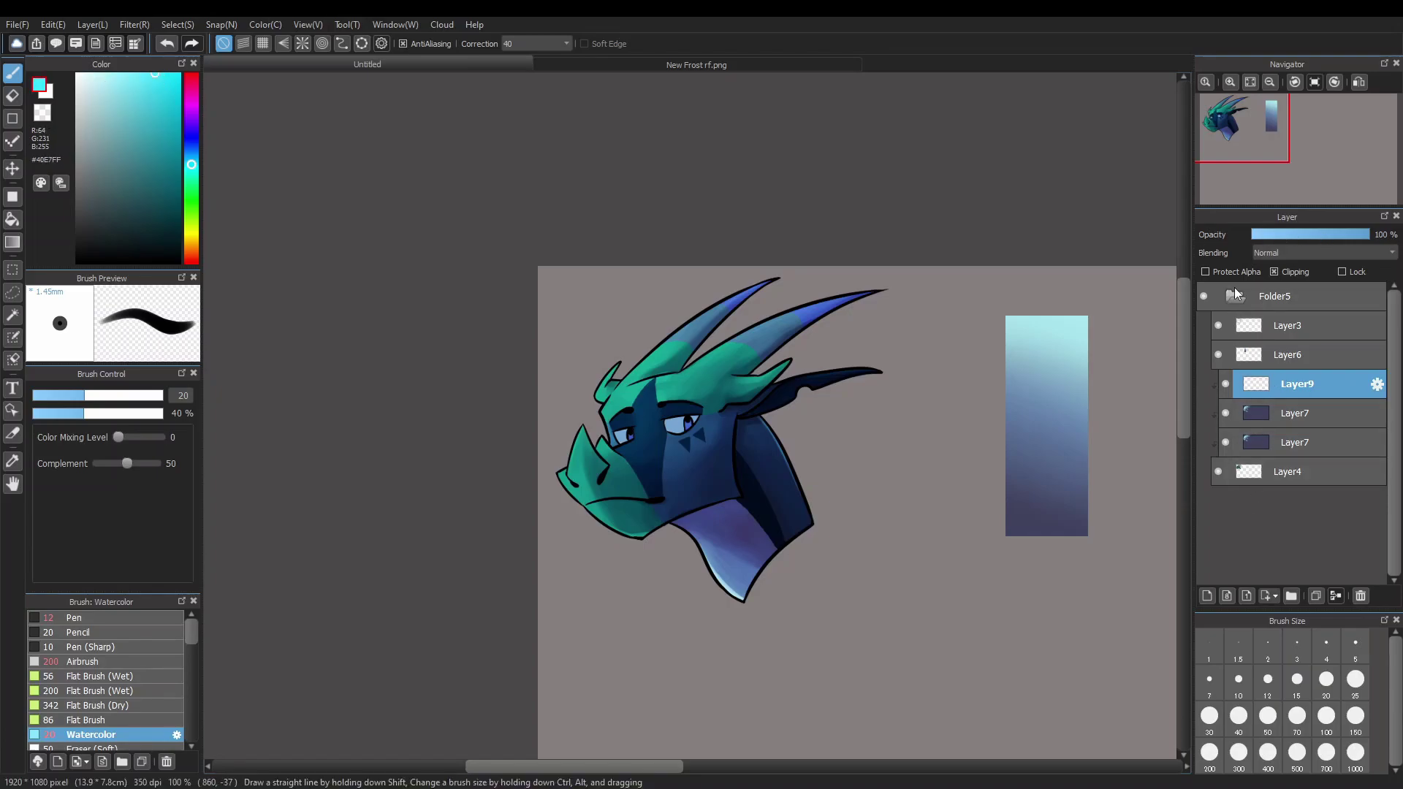
scroll(856, 471, "up", 1)
scroll(852, 479, "up", 1)
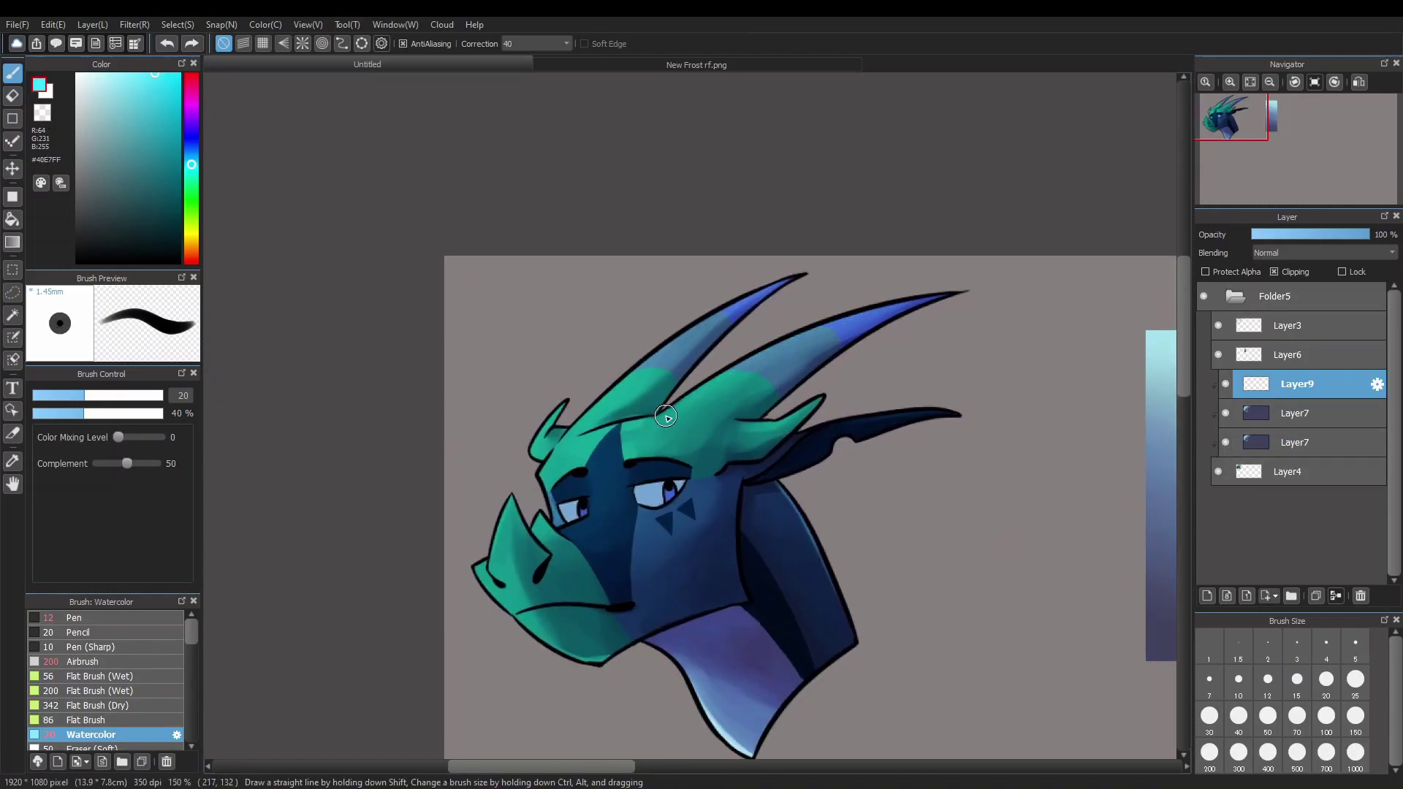
Paint cyan highlights along both horns, the small spike and the forehead
mouse_move(666, 416)
left_mouse_down()
mouse_move(839, 320)
mouse_move(882, 312)
left_mouse_up()
scroll(763, 432, "up", 1)
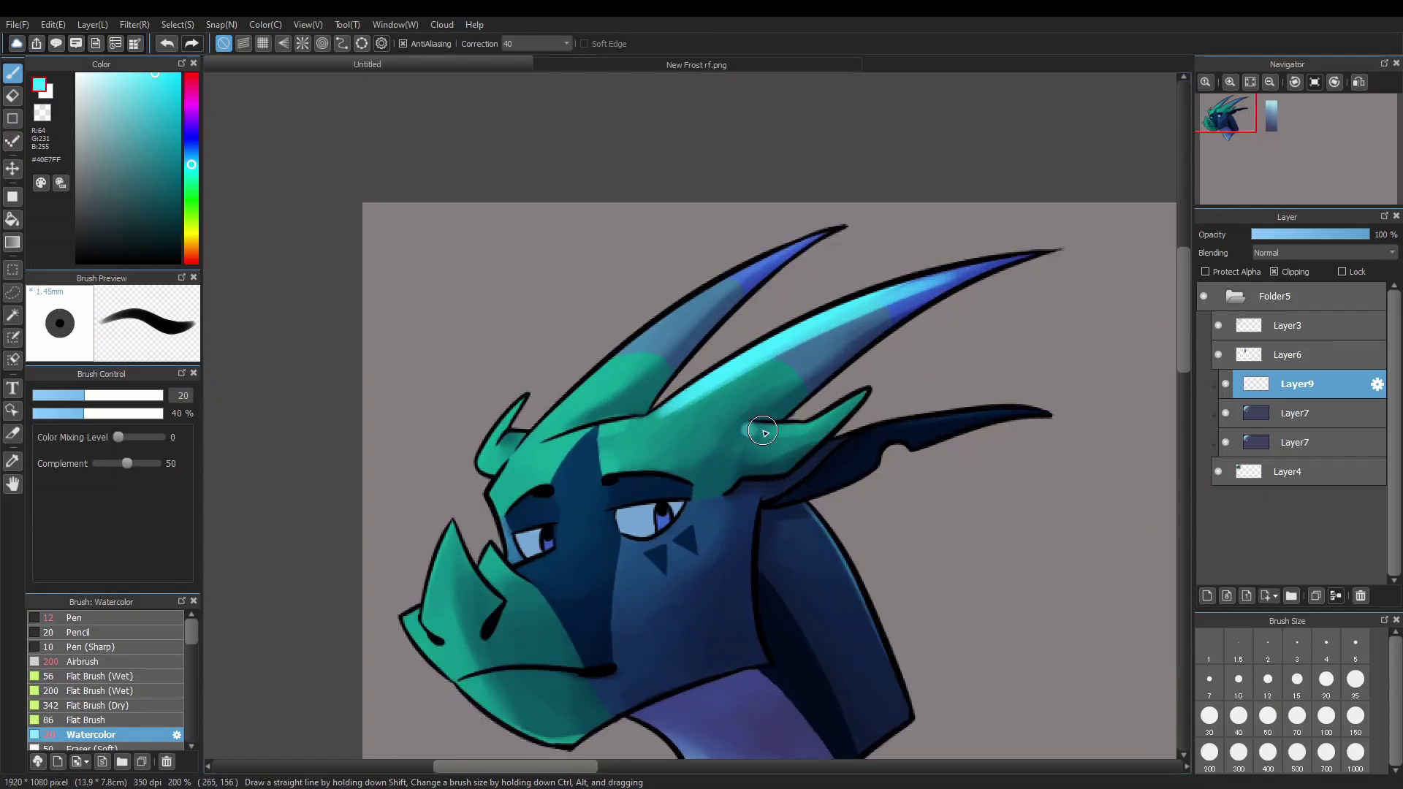
left_click_drag(763, 431, 861, 397)
mouse_move(591, 412)
left_mouse_down()
mouse_move(816, 242)
mouse_move(710, 376)
left_mouse_up()
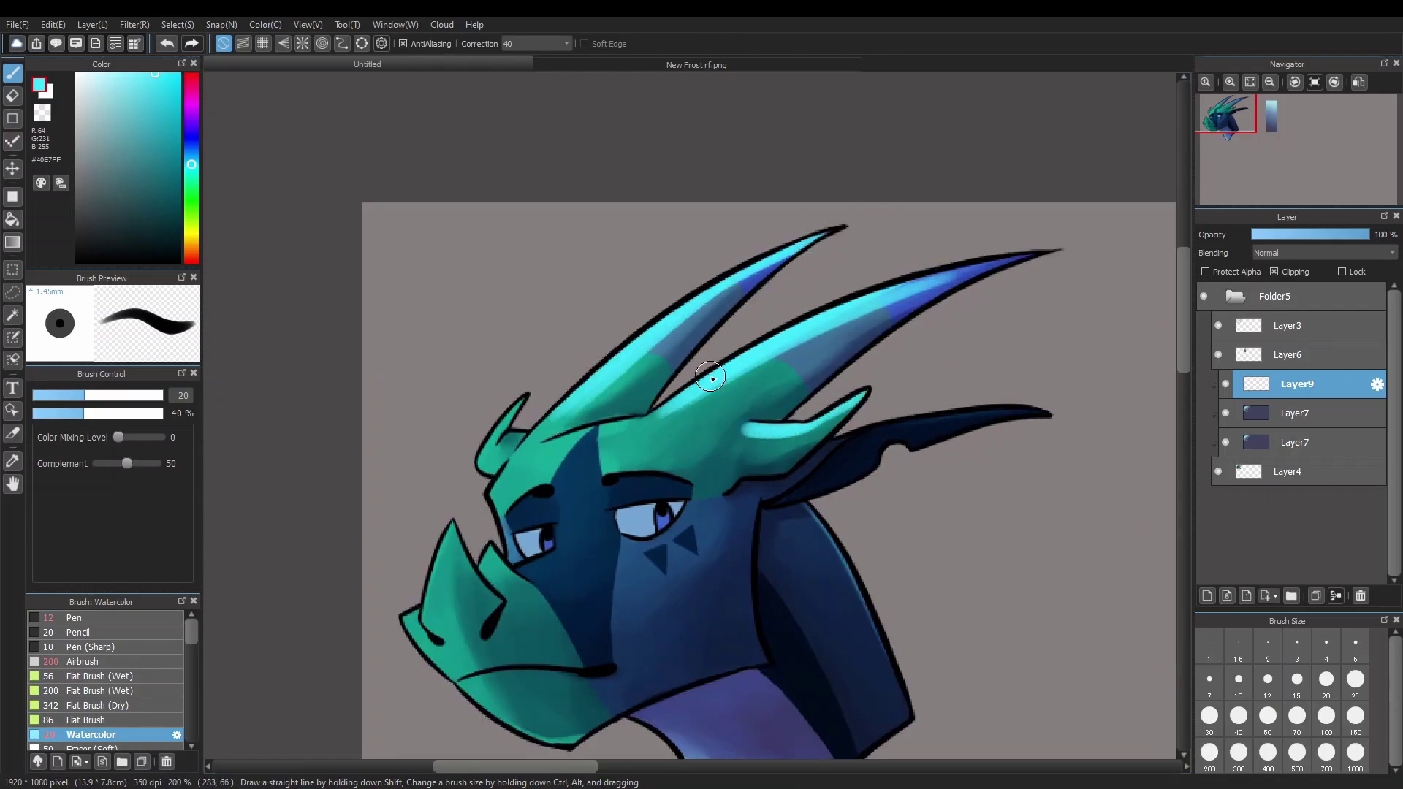
mouse_move(636, 416)
left_mouse_down()
mouse_move(538, 455)
mouse_move(651, 415)
mouse_move(569, 458)
left_mouse_up()
left_click_drag(542, 401, 621, 279)
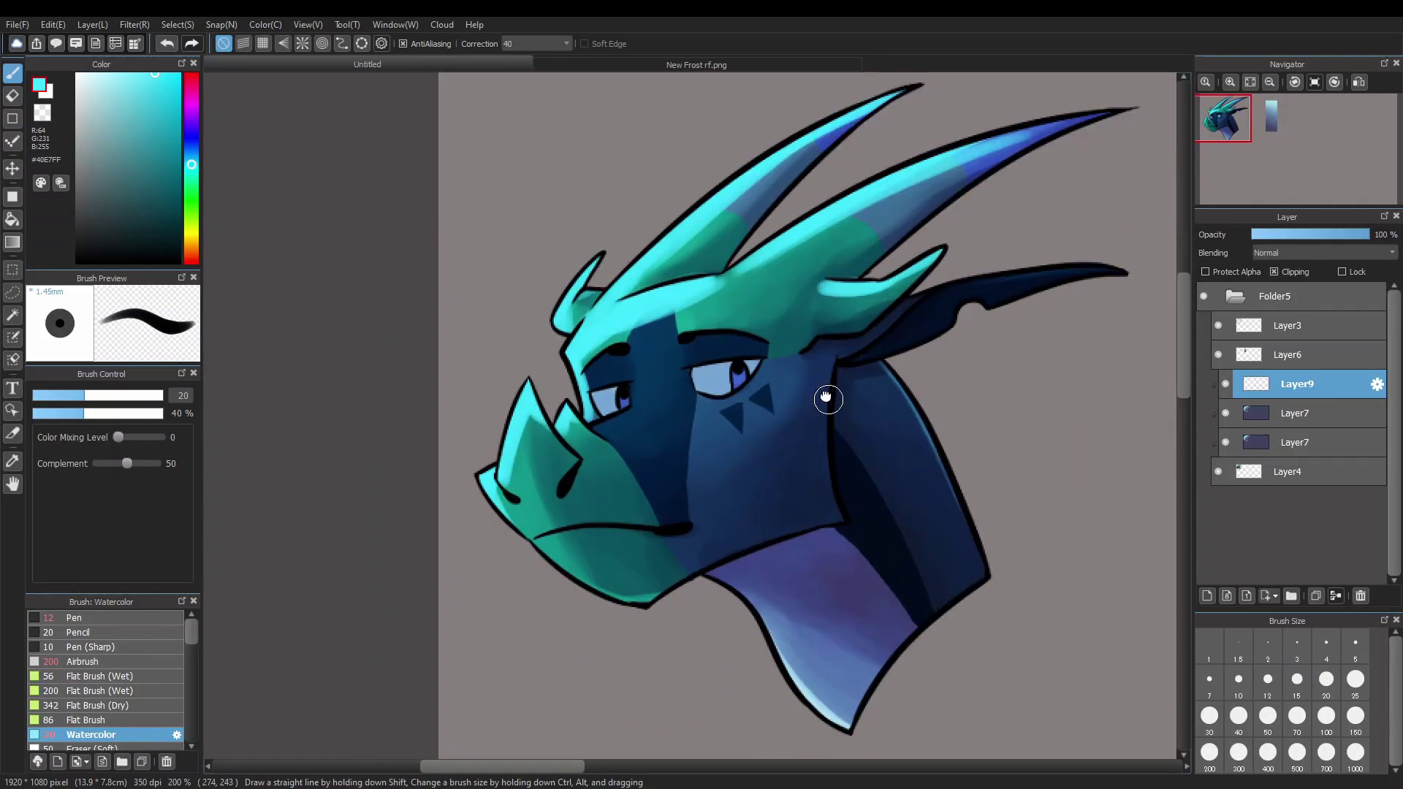
left_click_drag(830, 398, 742, 404)
scroll(1041, 295, "down", 1)
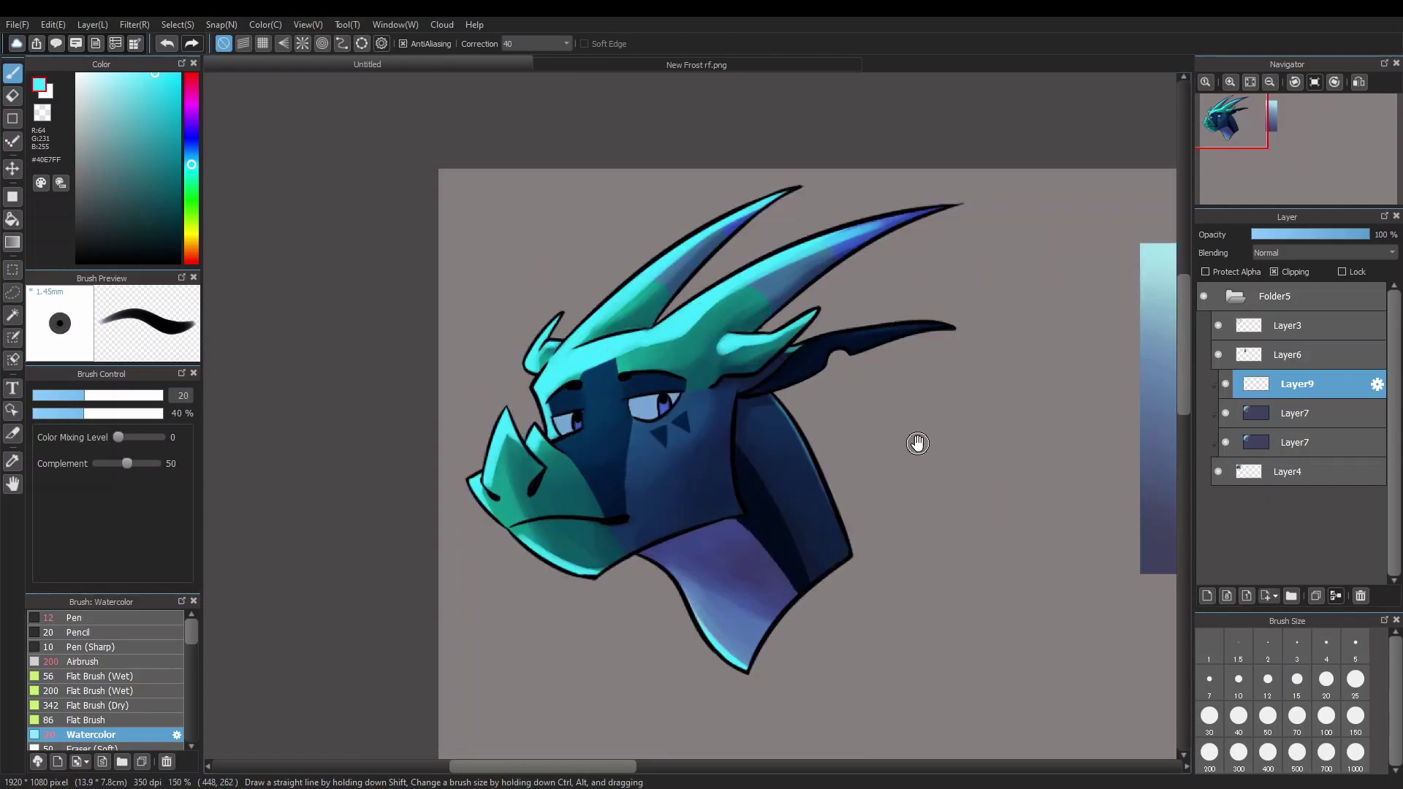
scroll(877, 329, "down", 1)
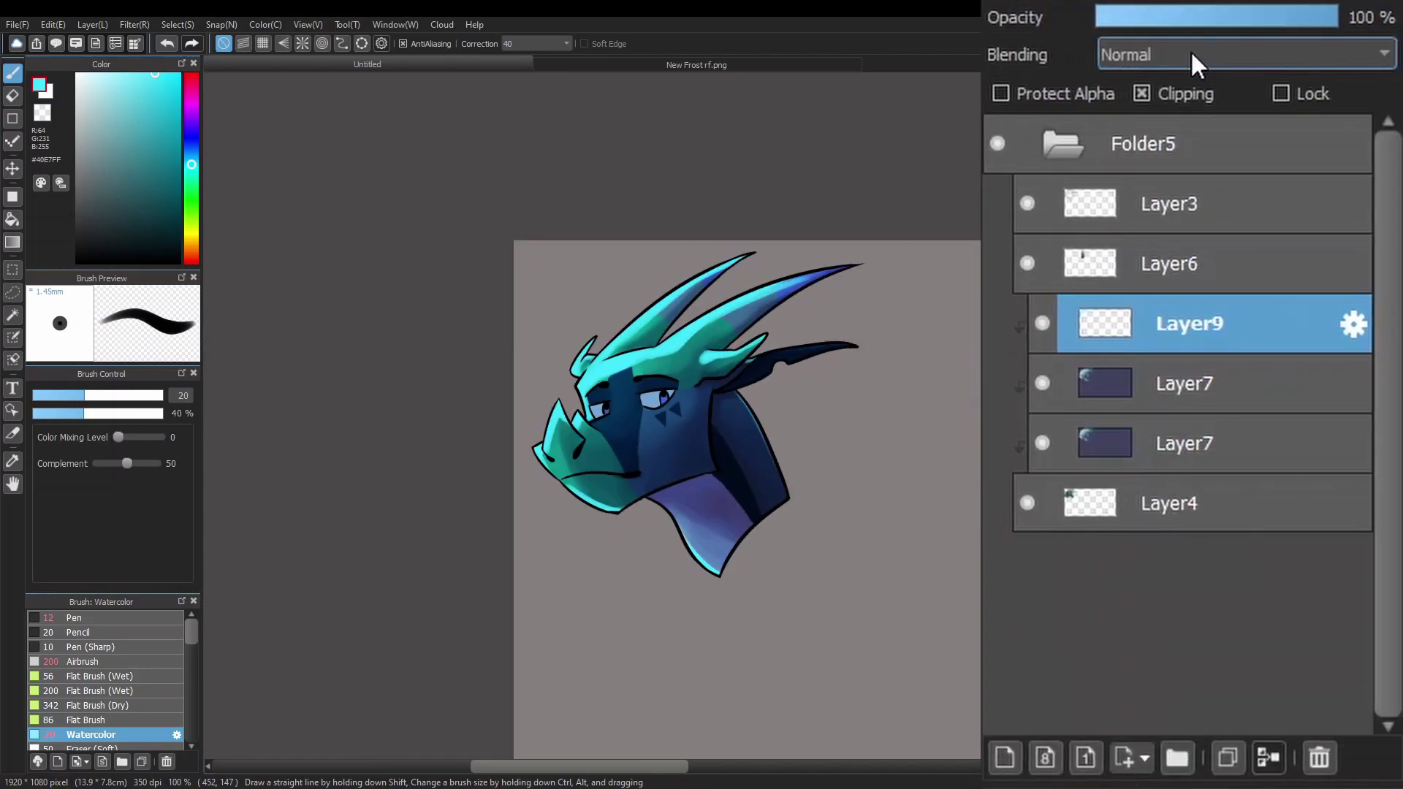
Set the Layer9 highlight layer to Add blending at about 39% opacity
left_click(1183, 59)
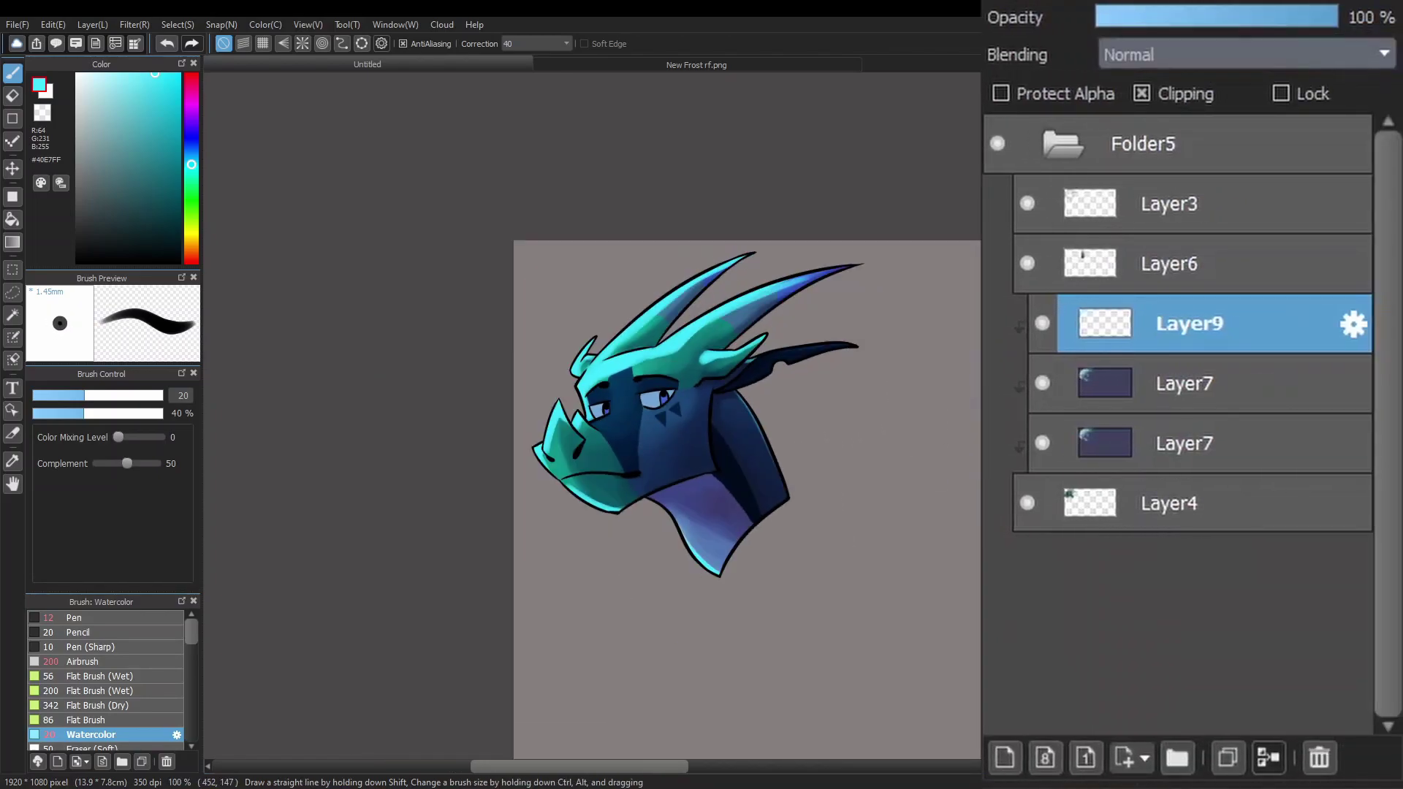
left_click(1174, 132)
left_click(1226, 28)
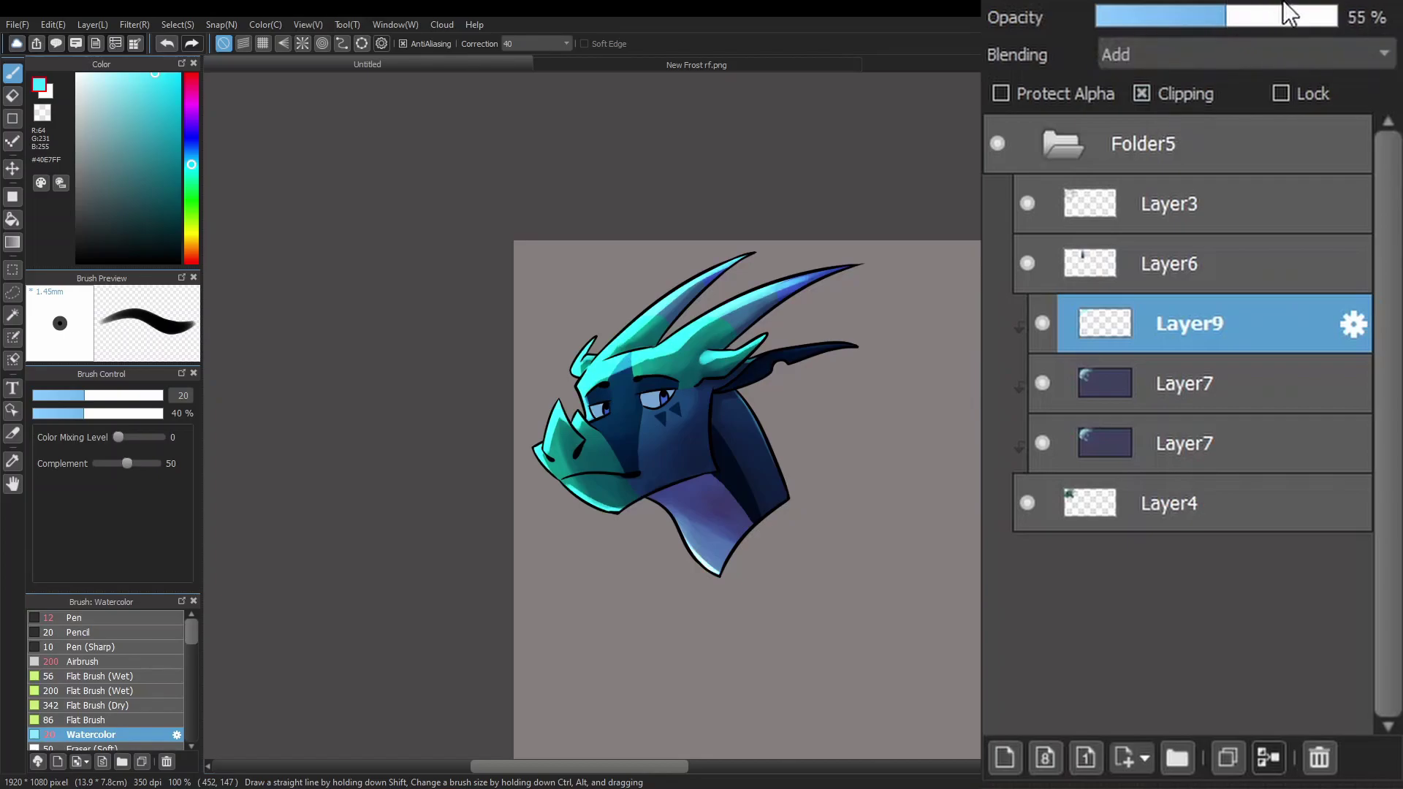
left_click(1156, 13)
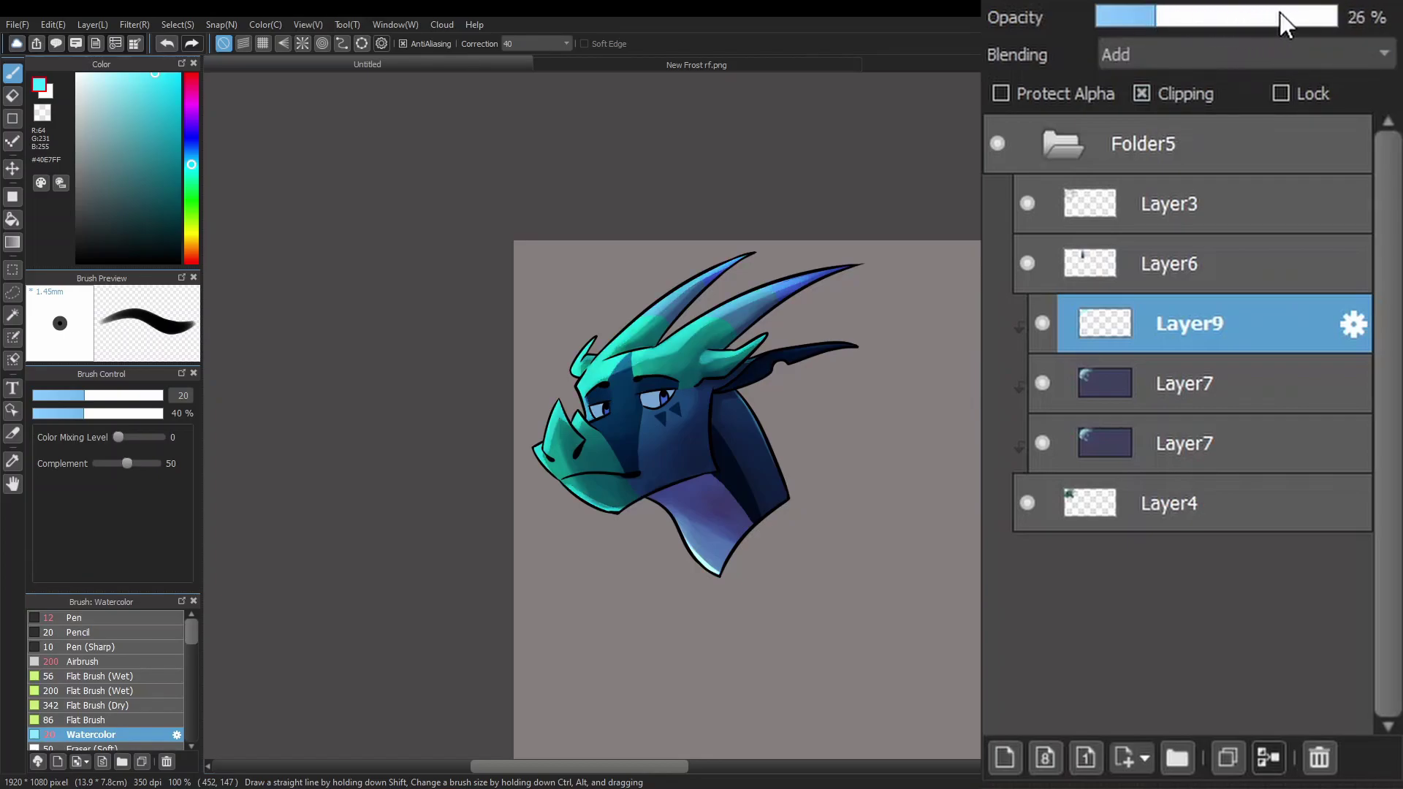
left_click_drag(1285, 22, 1207, 11)
left_click(1213, 15)
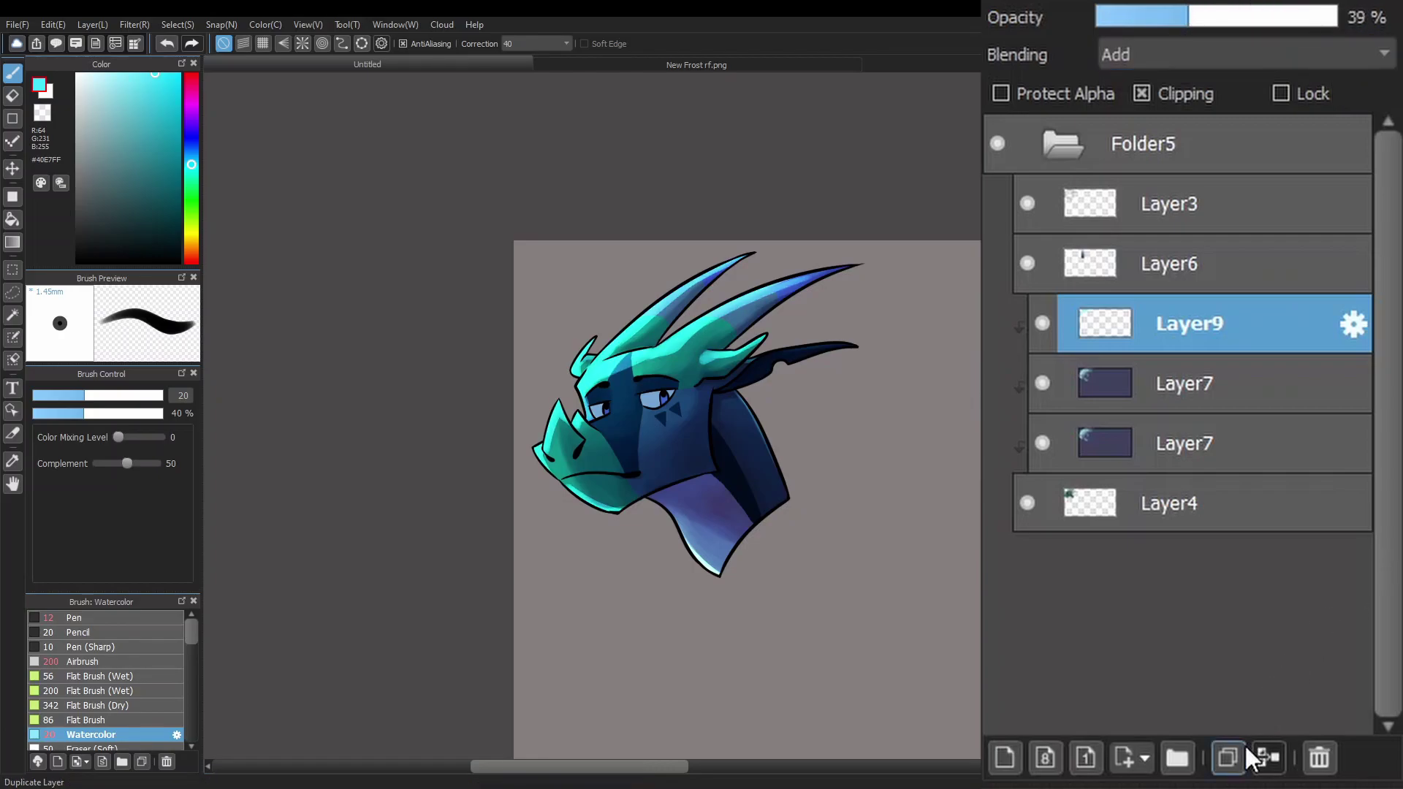
Duplicate the highlight layer, lower the bottom copy, and make the top copy a stronger Overlay
left_click(1230, 758)
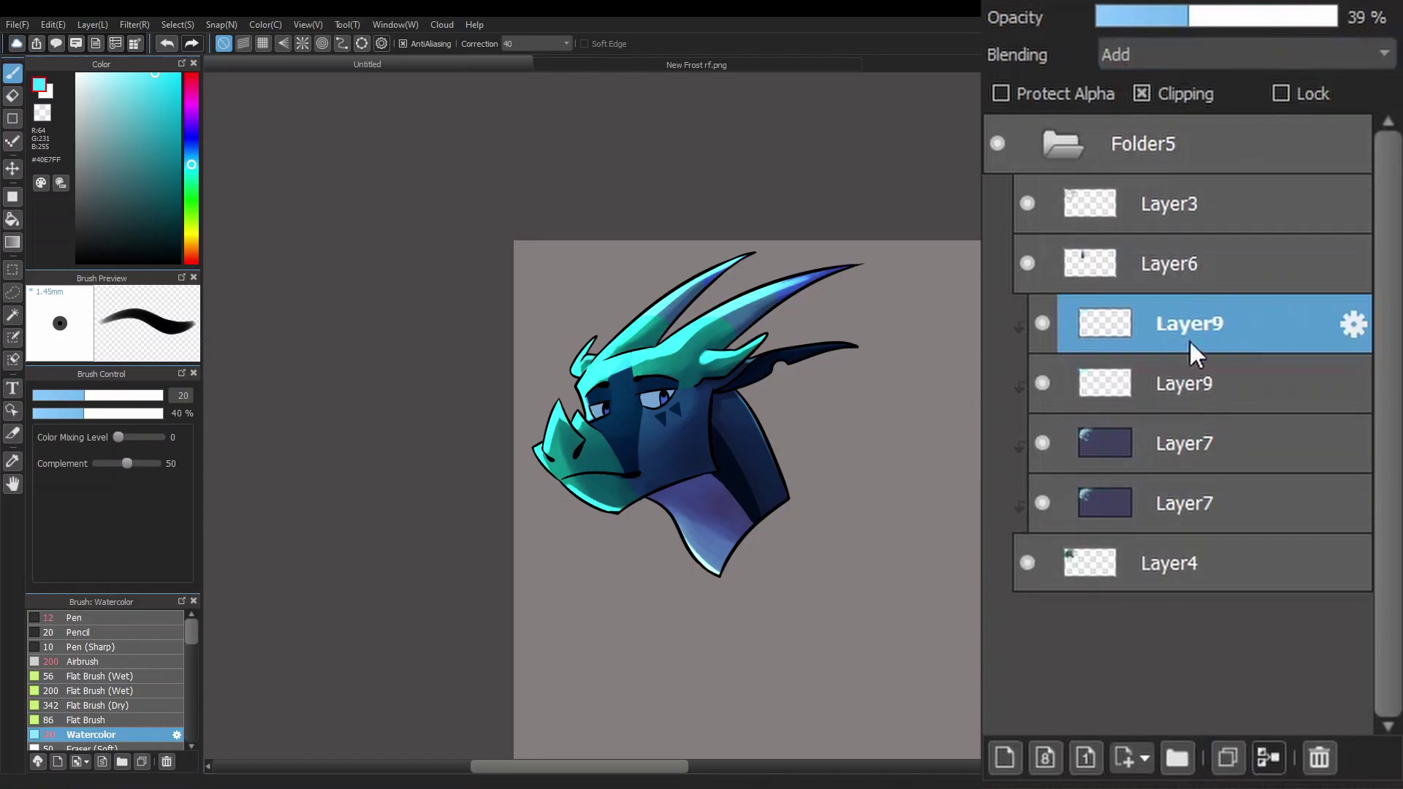
left_click(1191, 379)
left_click(1154, 16)
left_click(1179, 320)
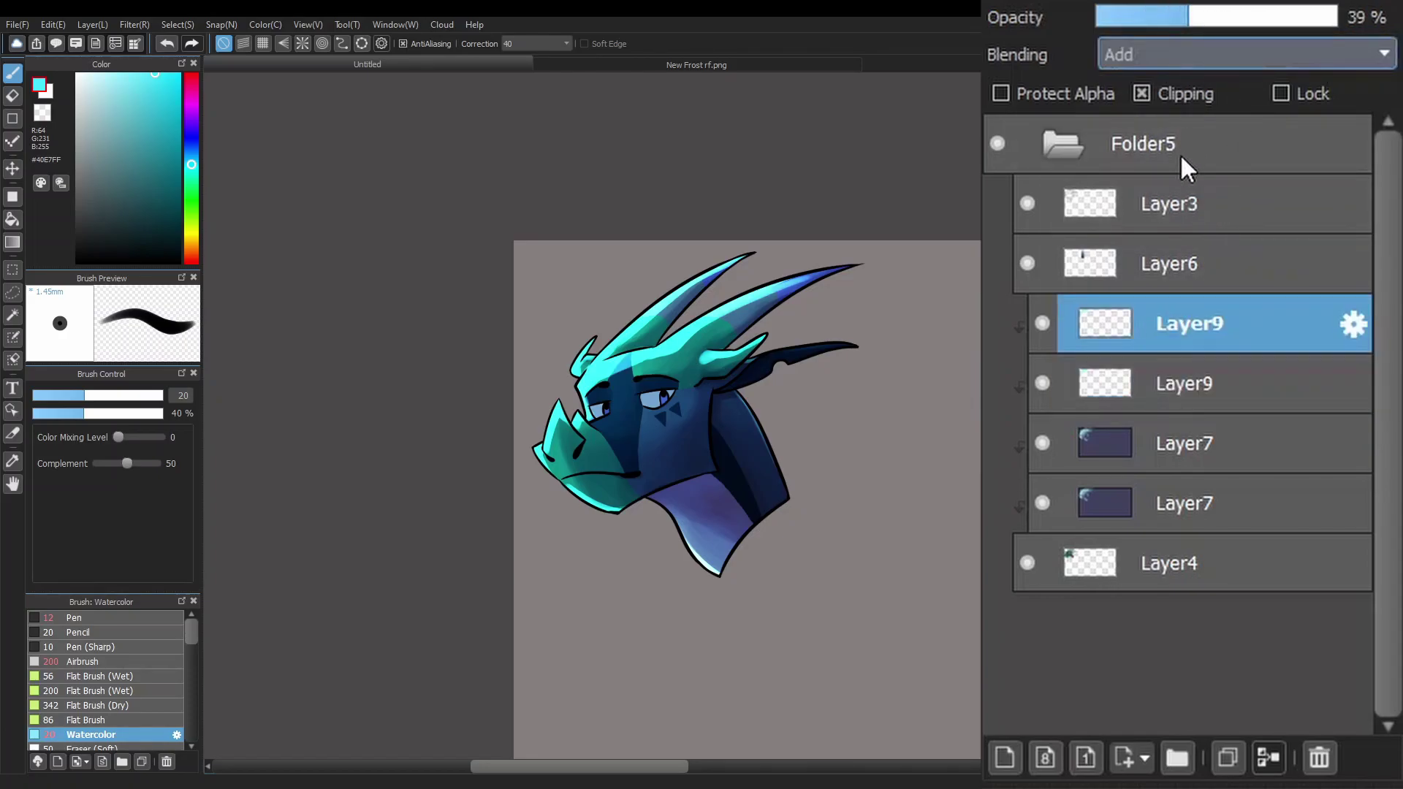
key("Down")
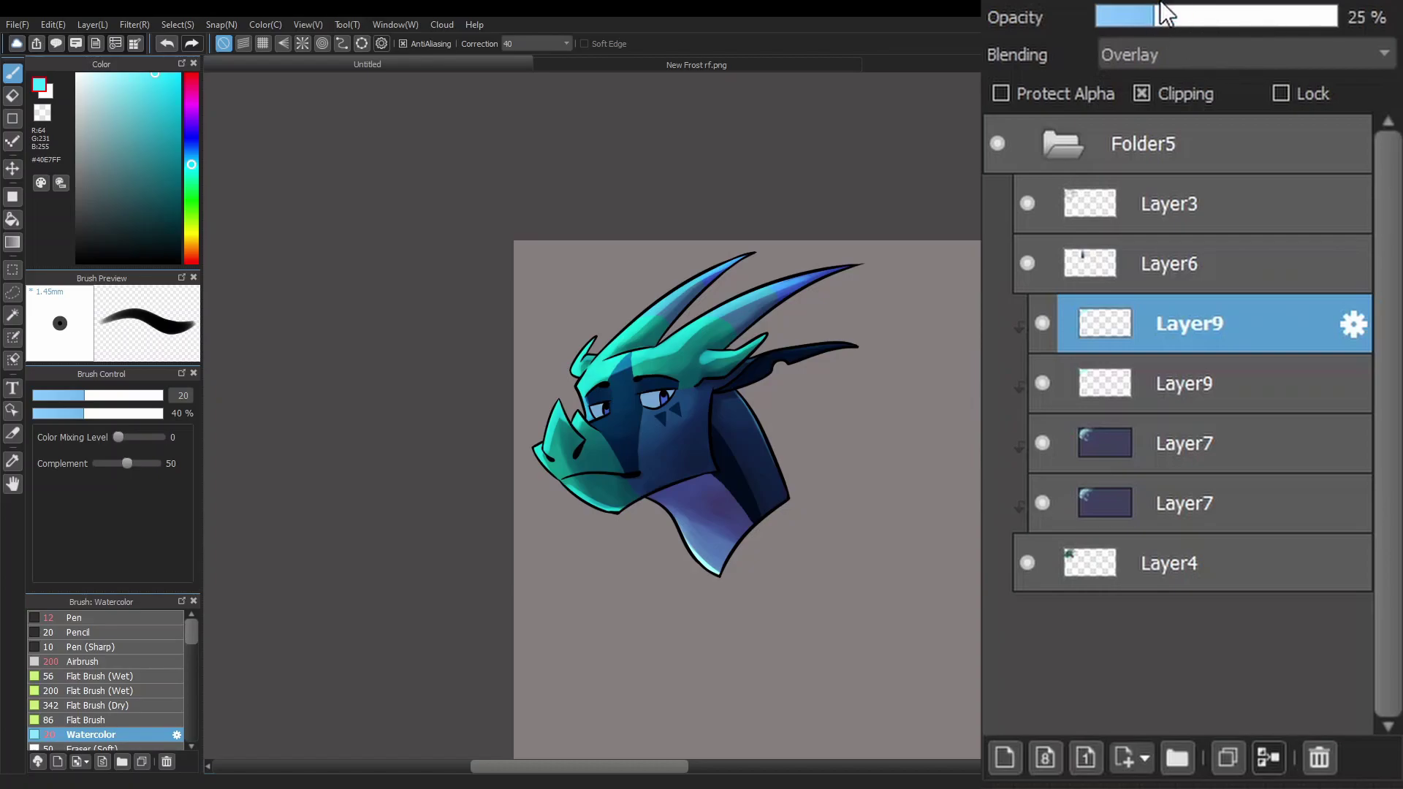
left_click_drag(1162, 11, 1291, 24)
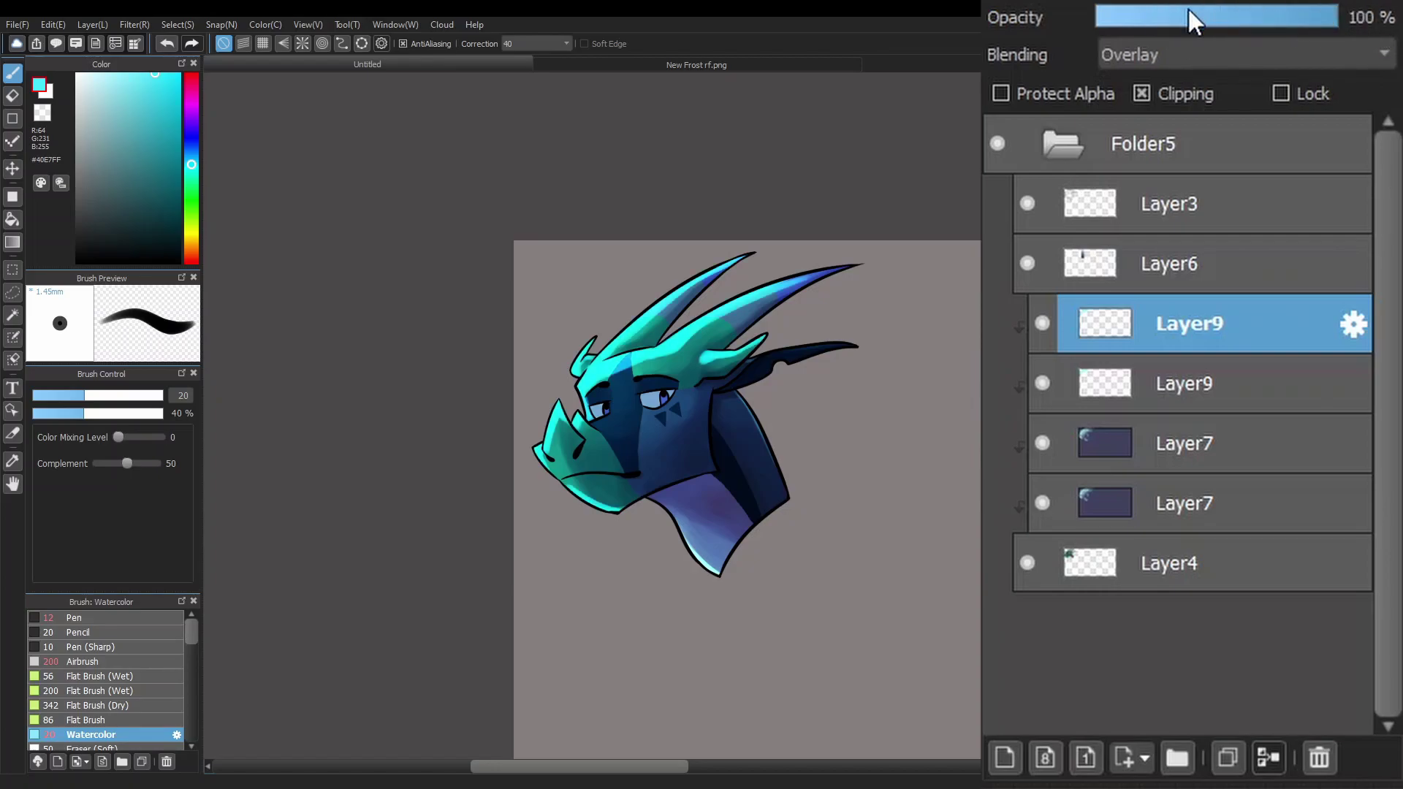
left_click(1184, 383)
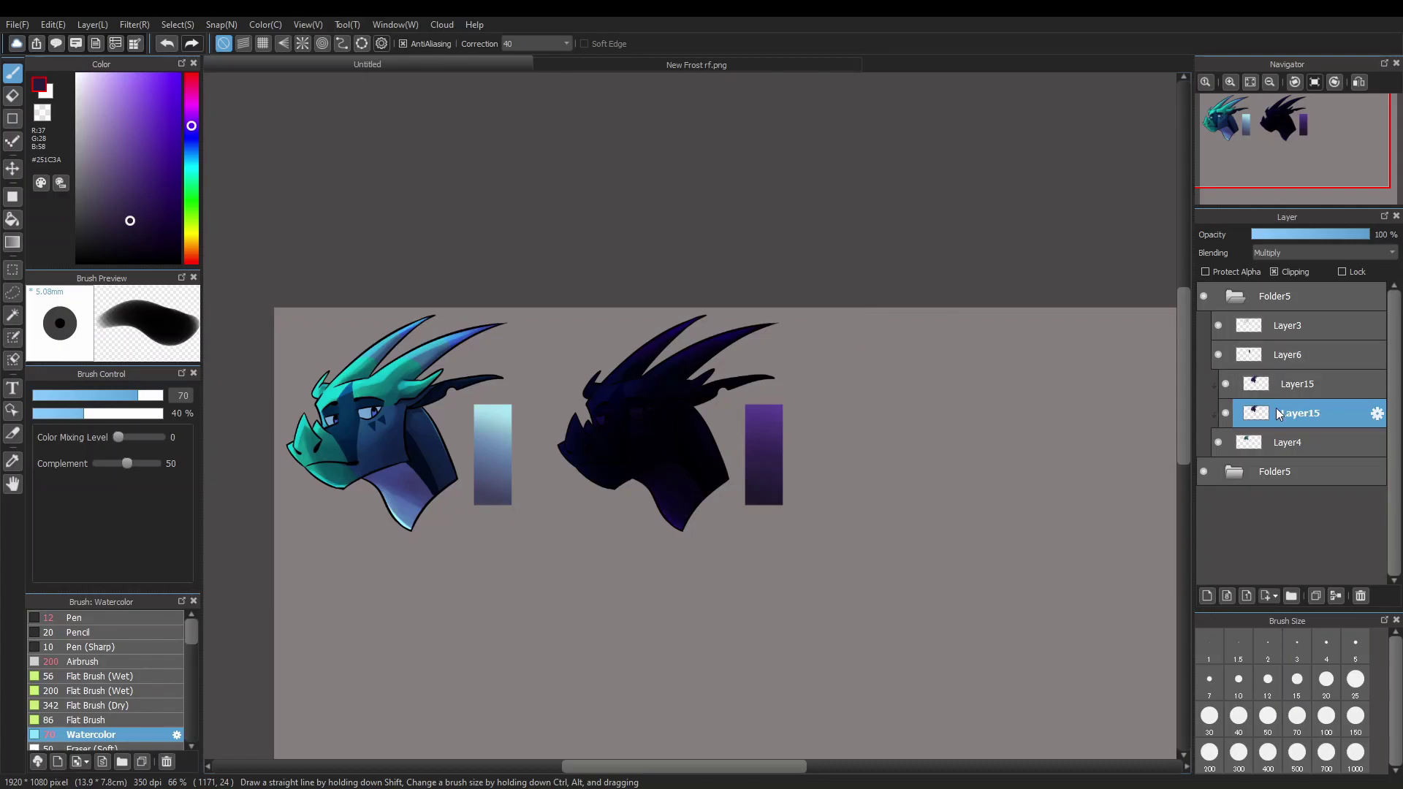
Try lighter Multiply and Overlay opacities on the purple dragon, then restore Multiply to full strength
left_click(1283, 384)
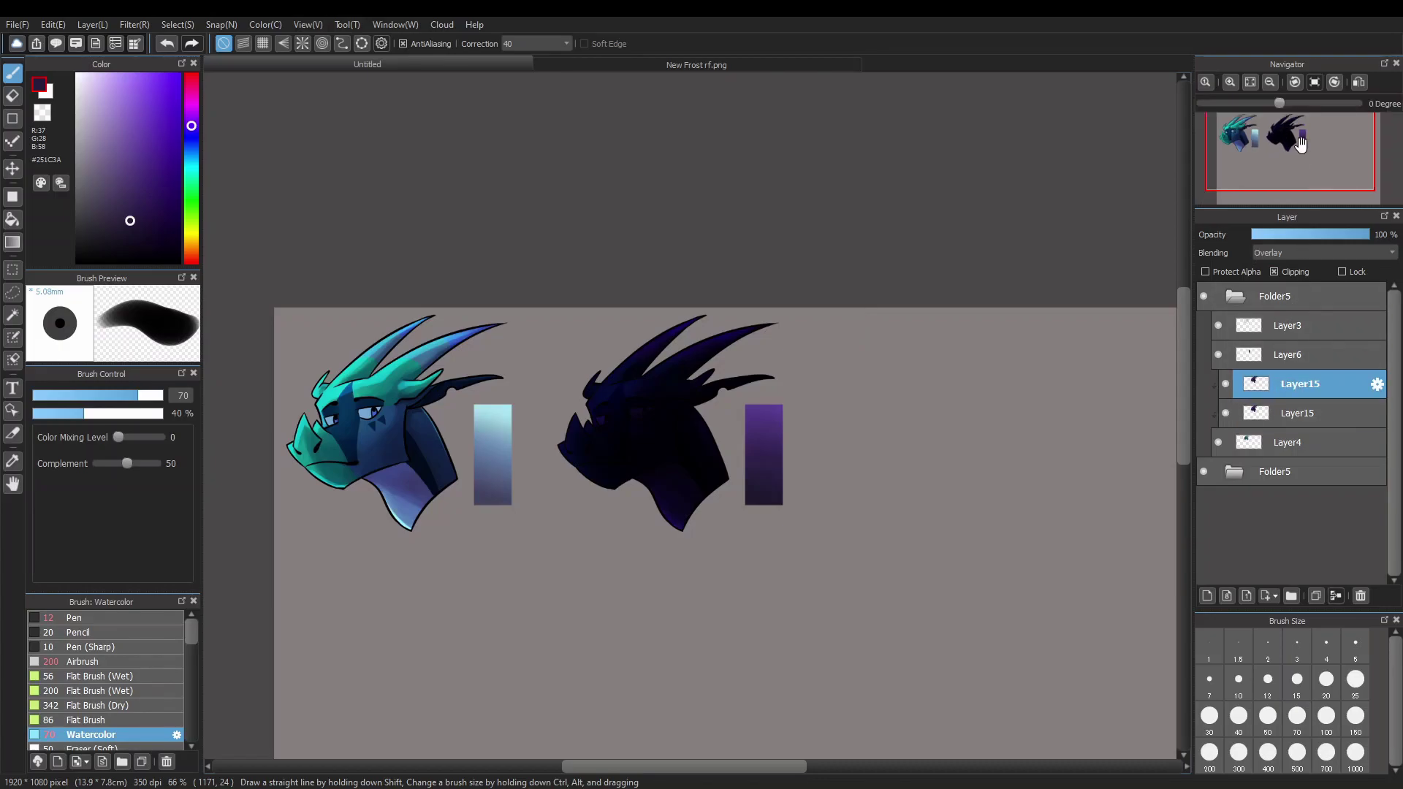
left_click(1299, 412)
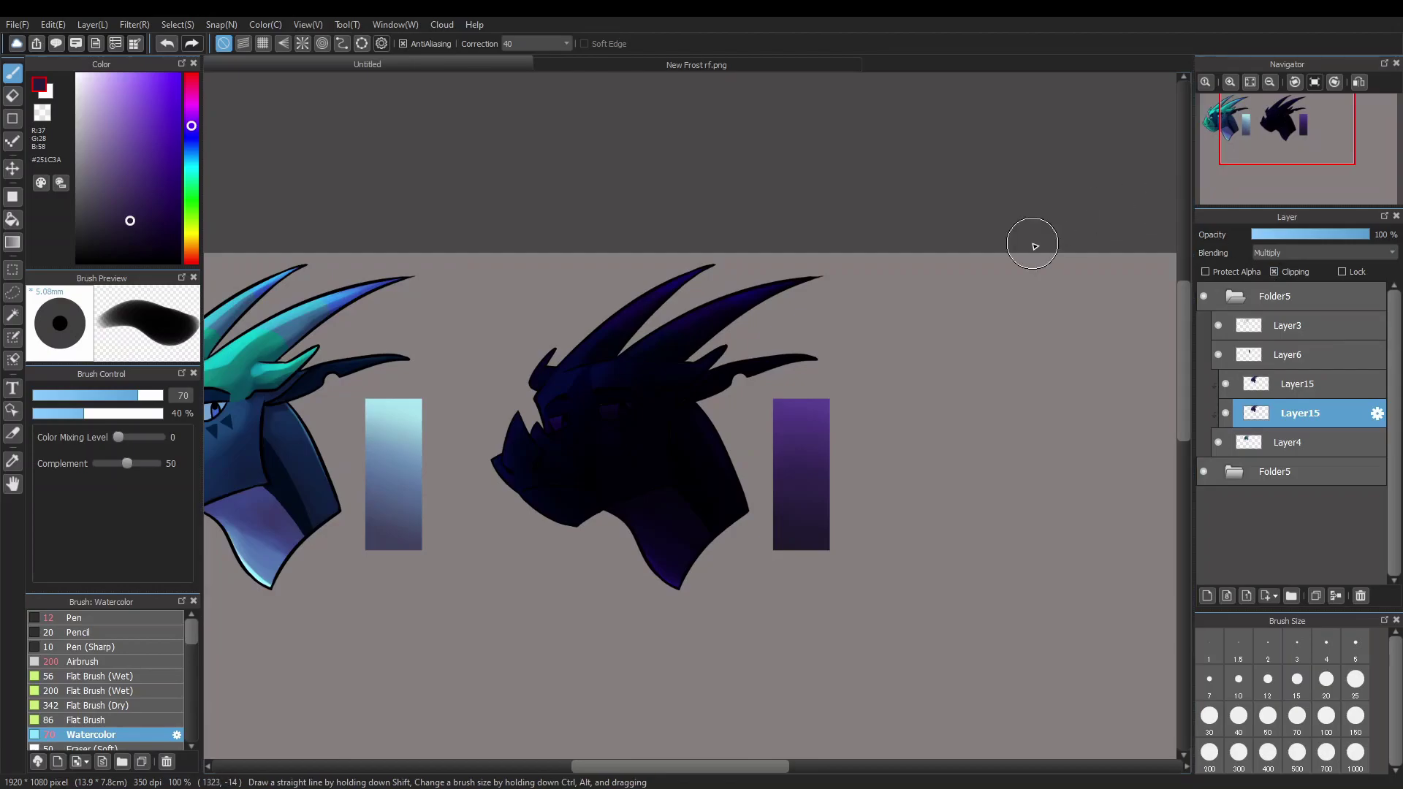
left_click(1287, 235)
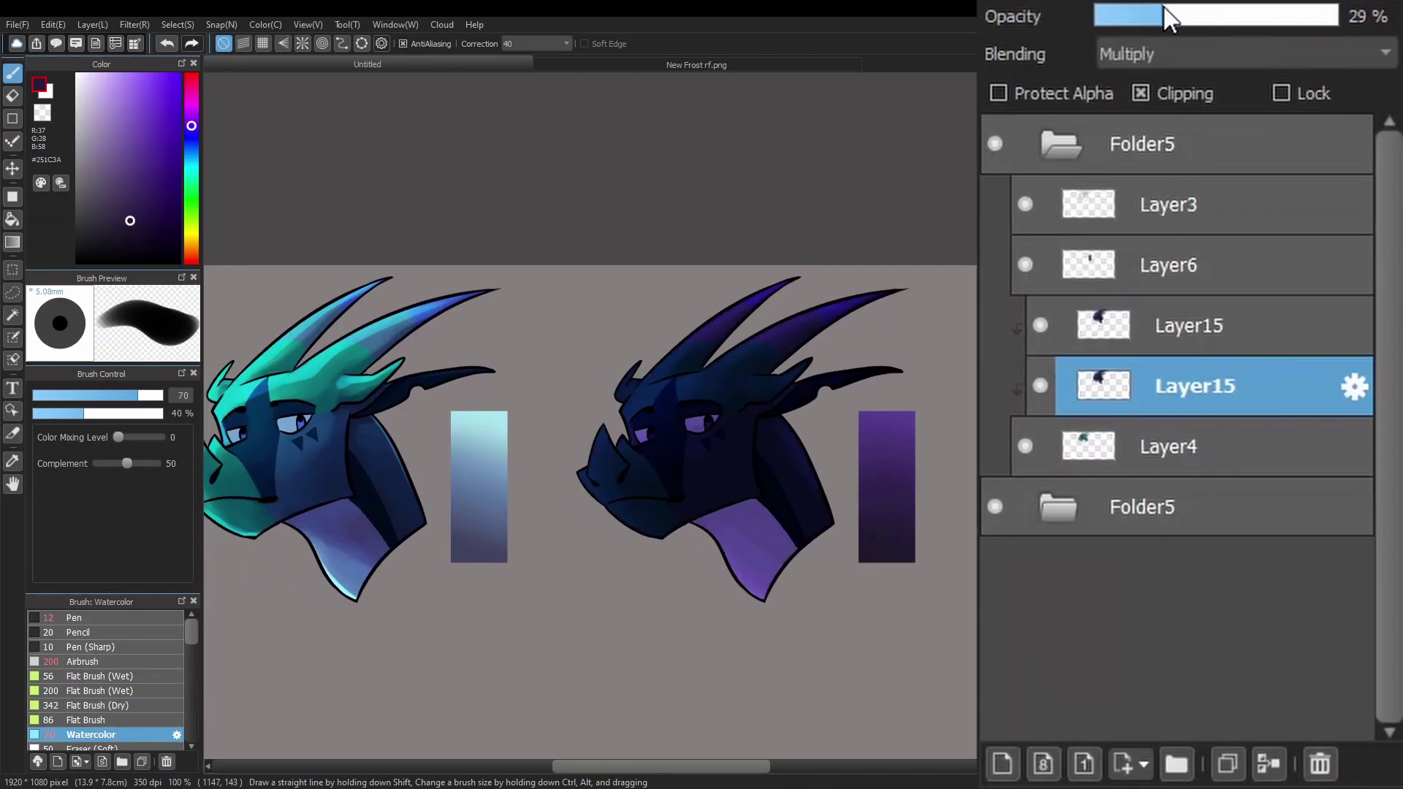
left_click_drag(1171, 18, 1147, 22)
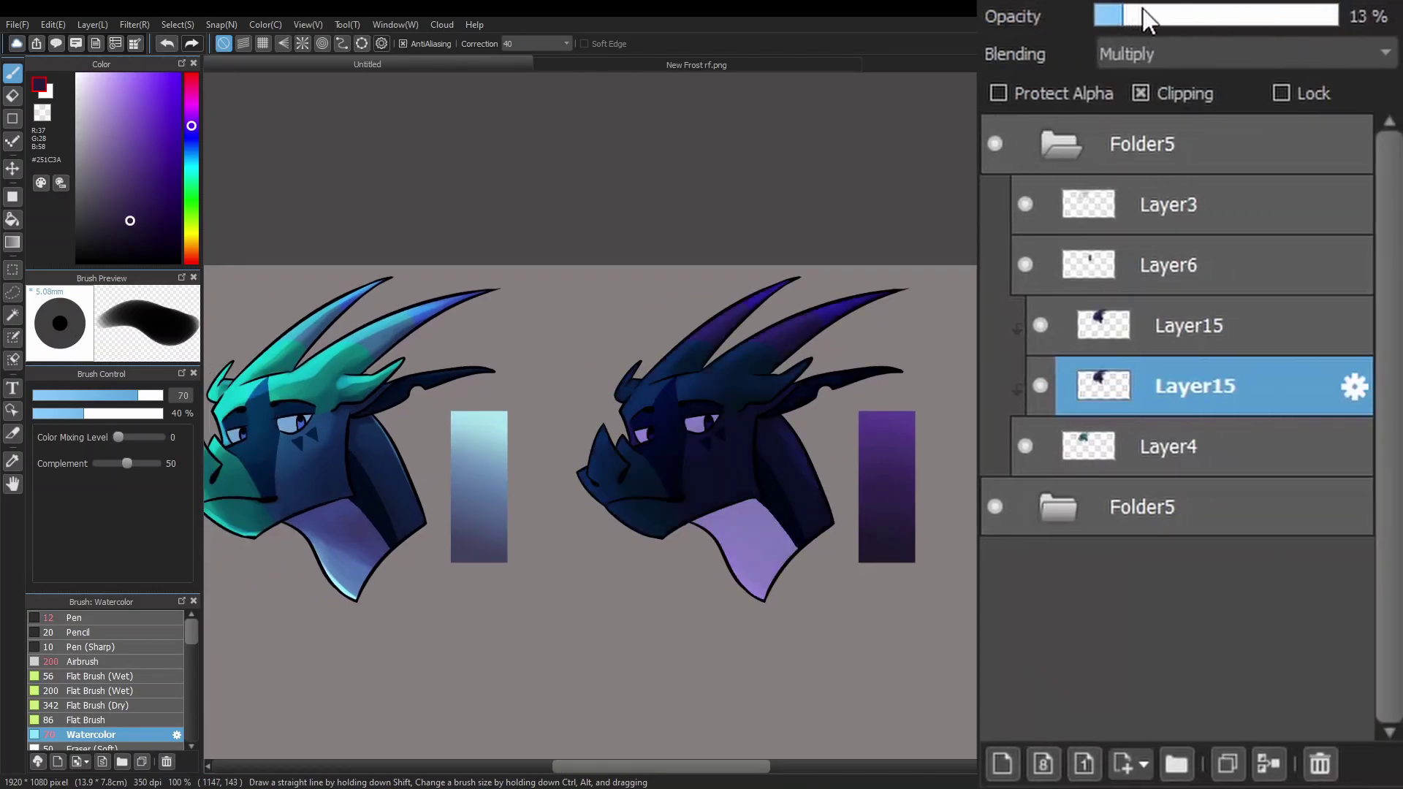
left_click_drag(1264, 17, 1194, 17)
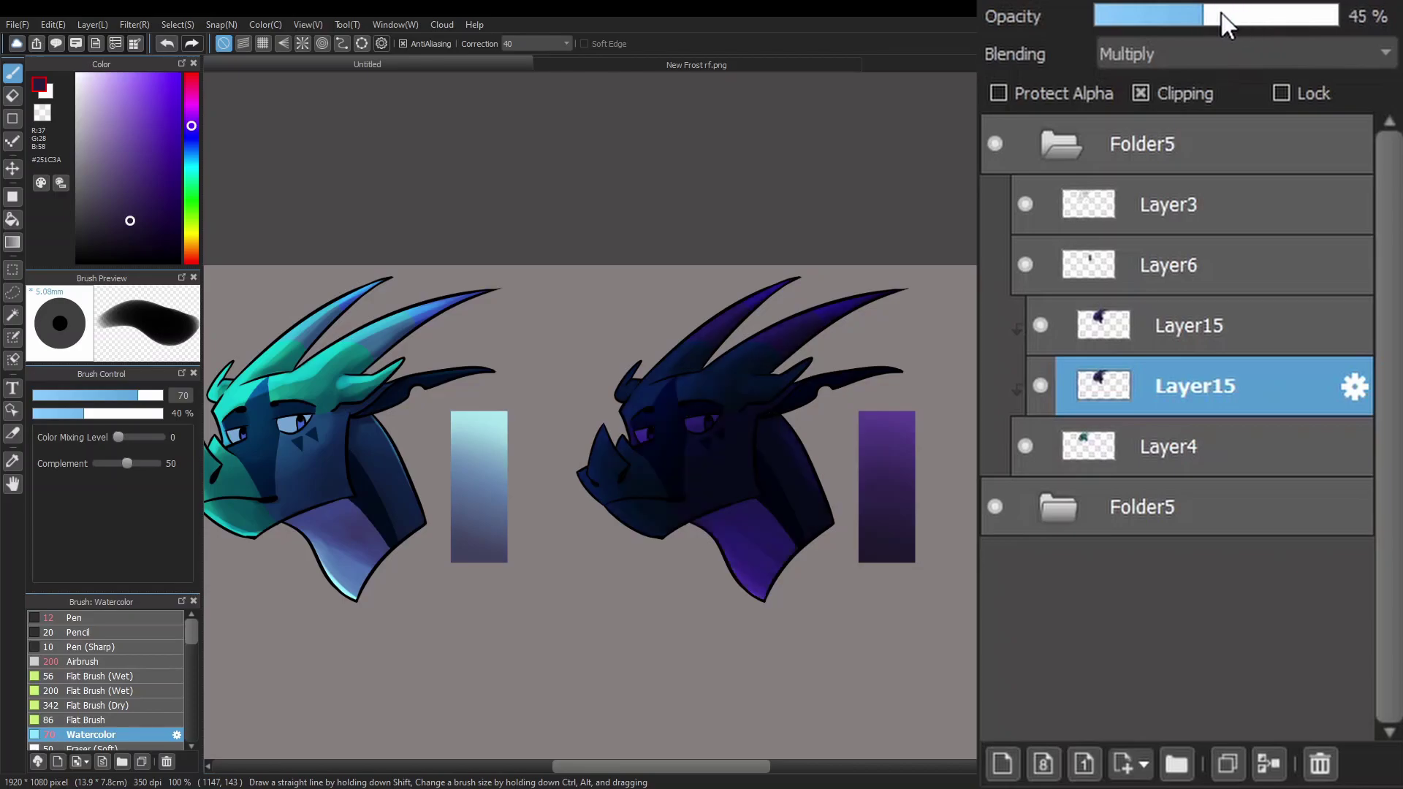
left_click_drag(1280, 17, 1152, 19)
left_click(1194, 326)
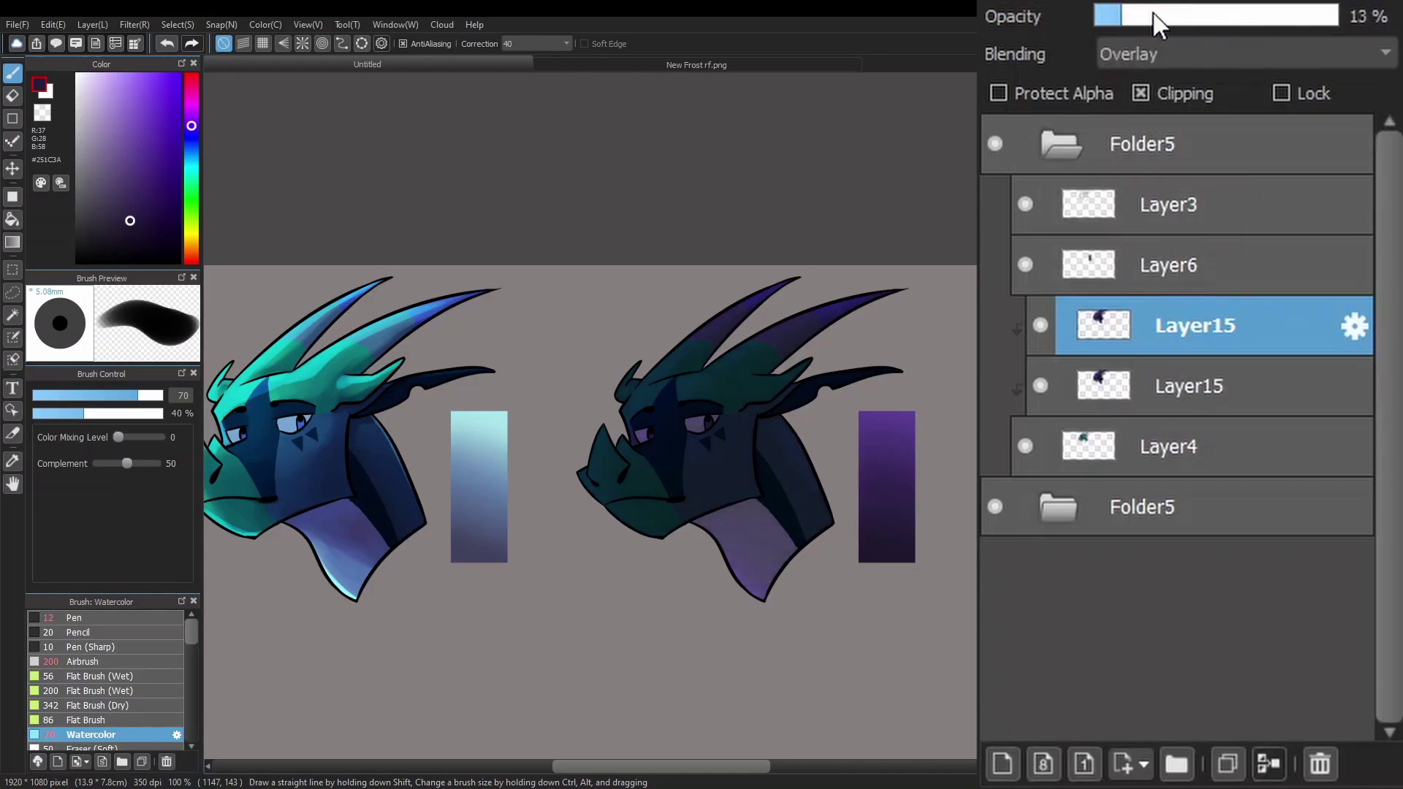
left_click(1177, 390)
left_click_drag(1261, 17, 1302, 20)
left_click(1204, 328)
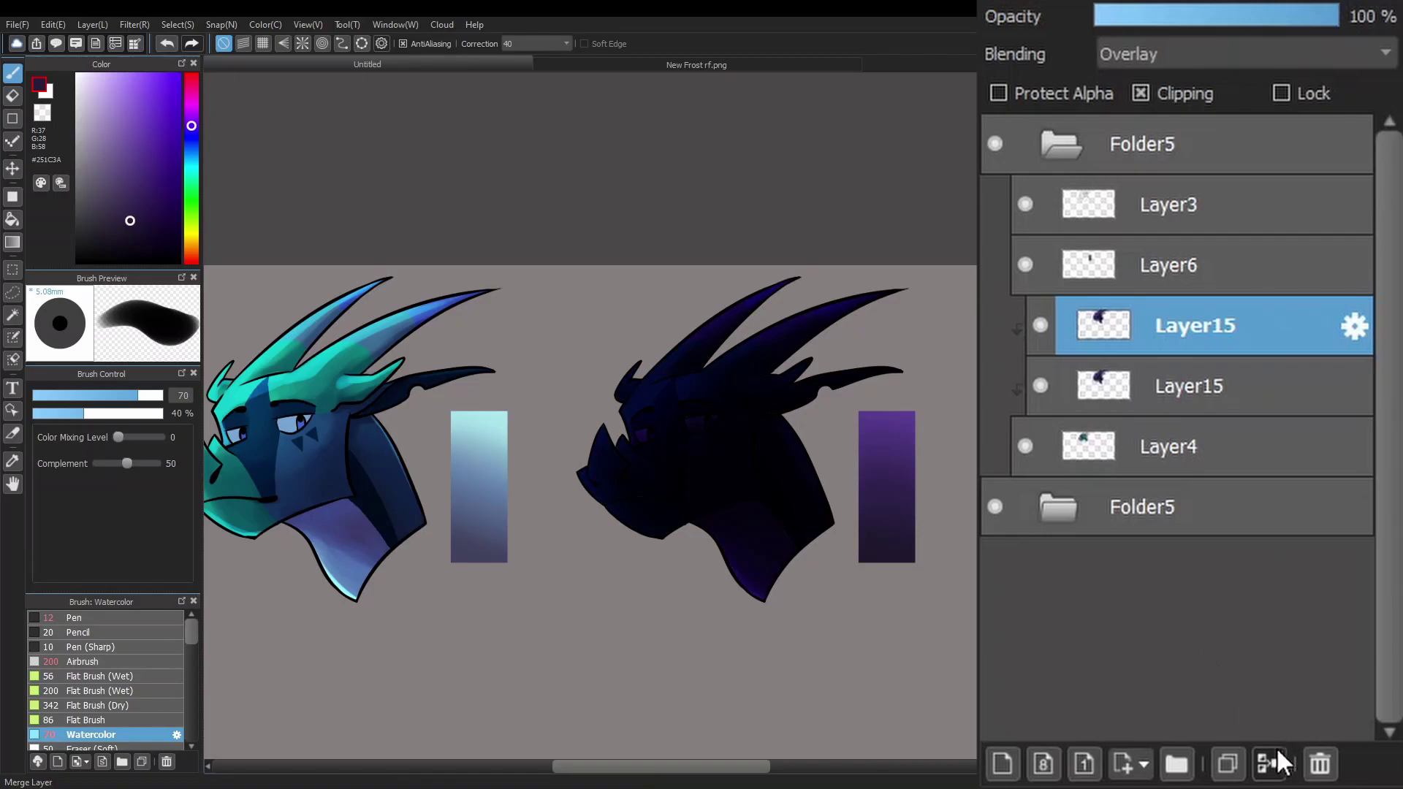
Add a third shading copy and set Add to 40%, Multiply to 49% and Overlay to 76%
left_click(1228, 764)
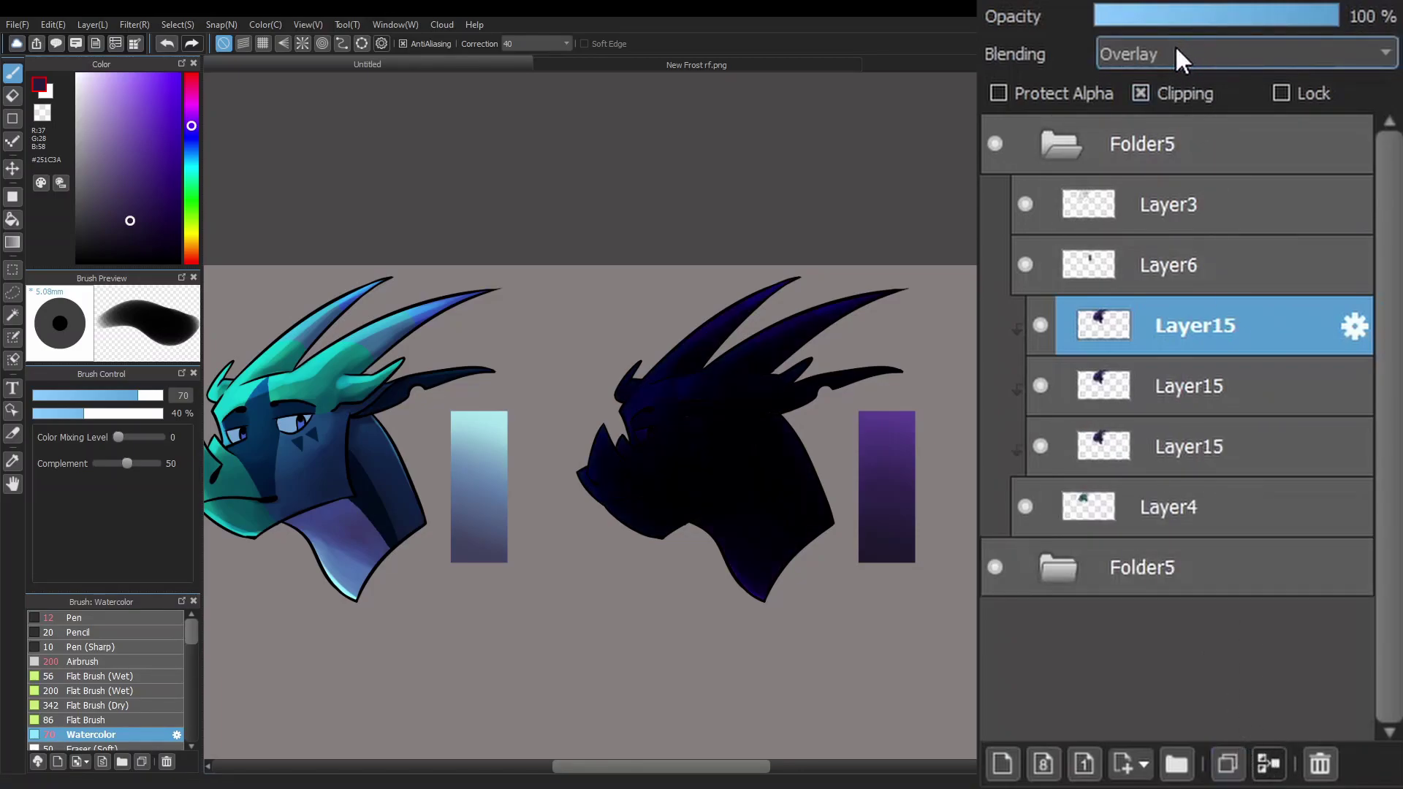
scroll(1227, 54, "down", 5)
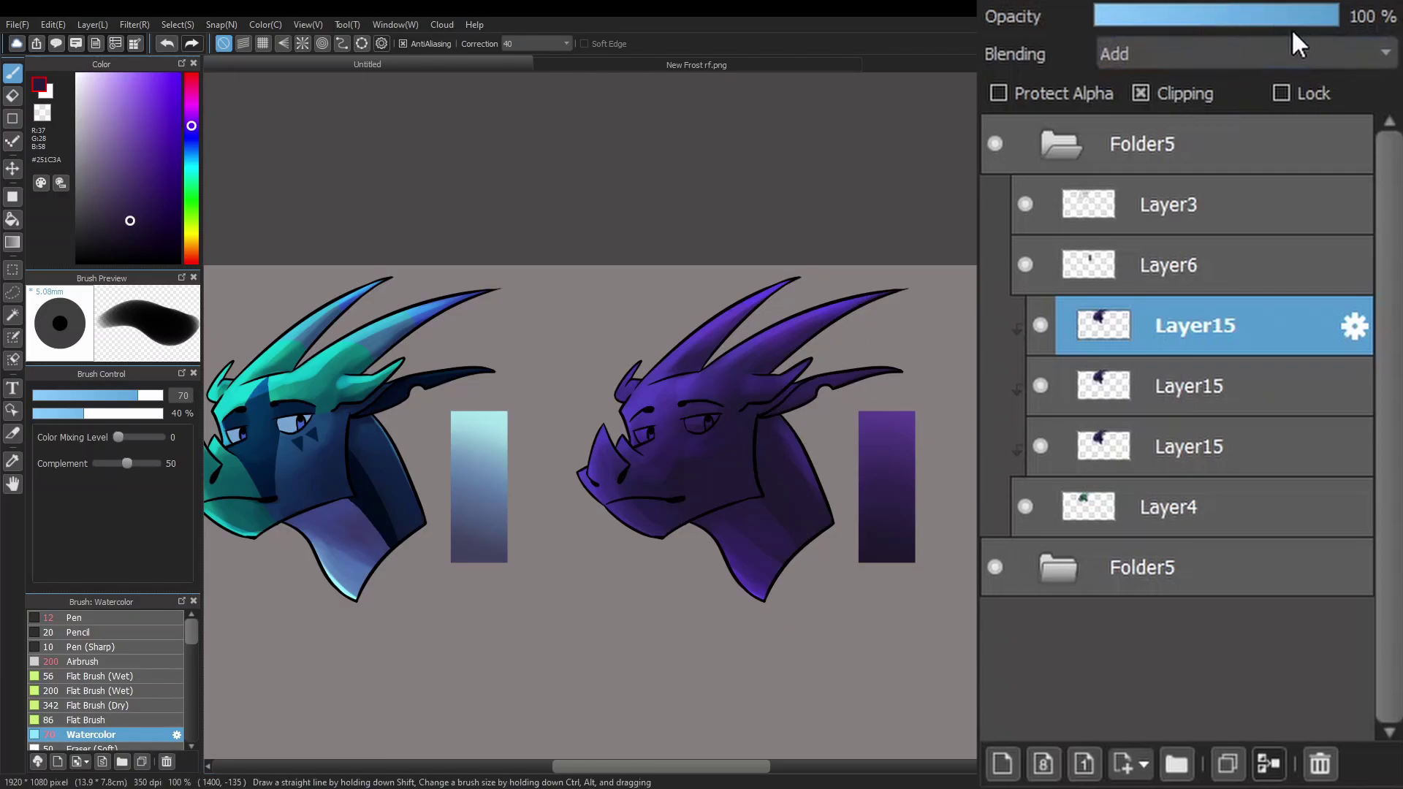
left_click_drag(1241, 5, 1196, 16)
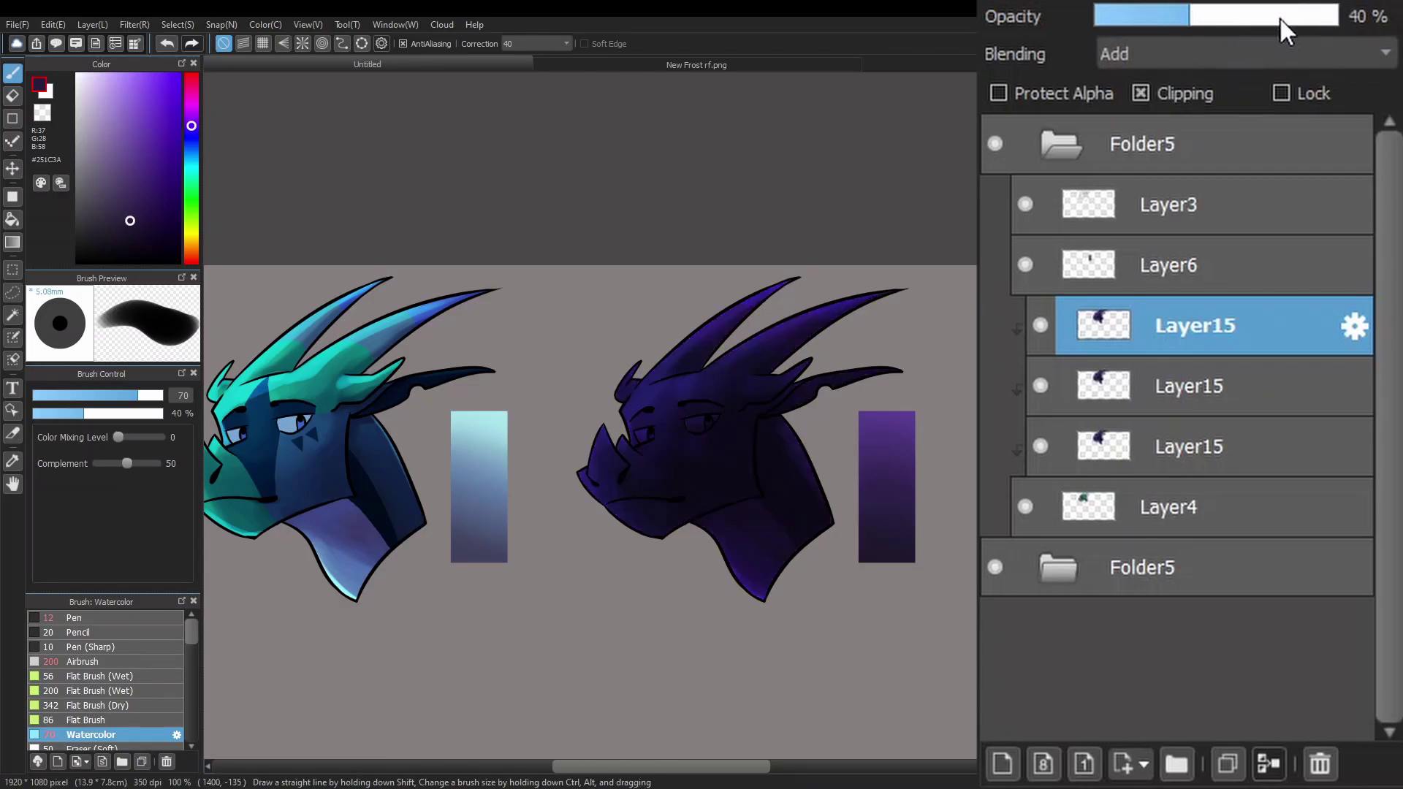
left_click_drag(1281, 18, 1217, 18)
left_click(1184, 385)
left_click(1184, 13)
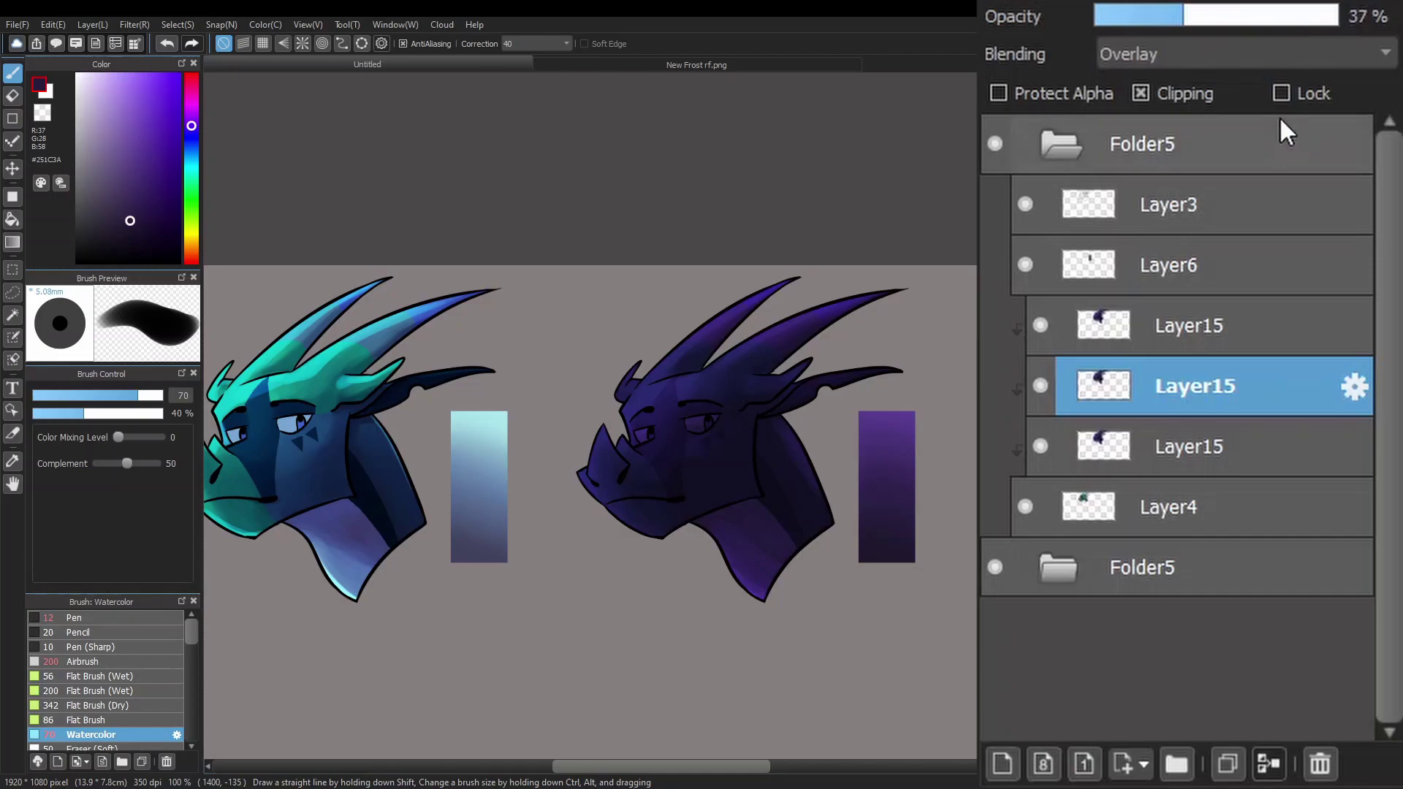
left_click(1183, 444)
left_click(1213, 15)
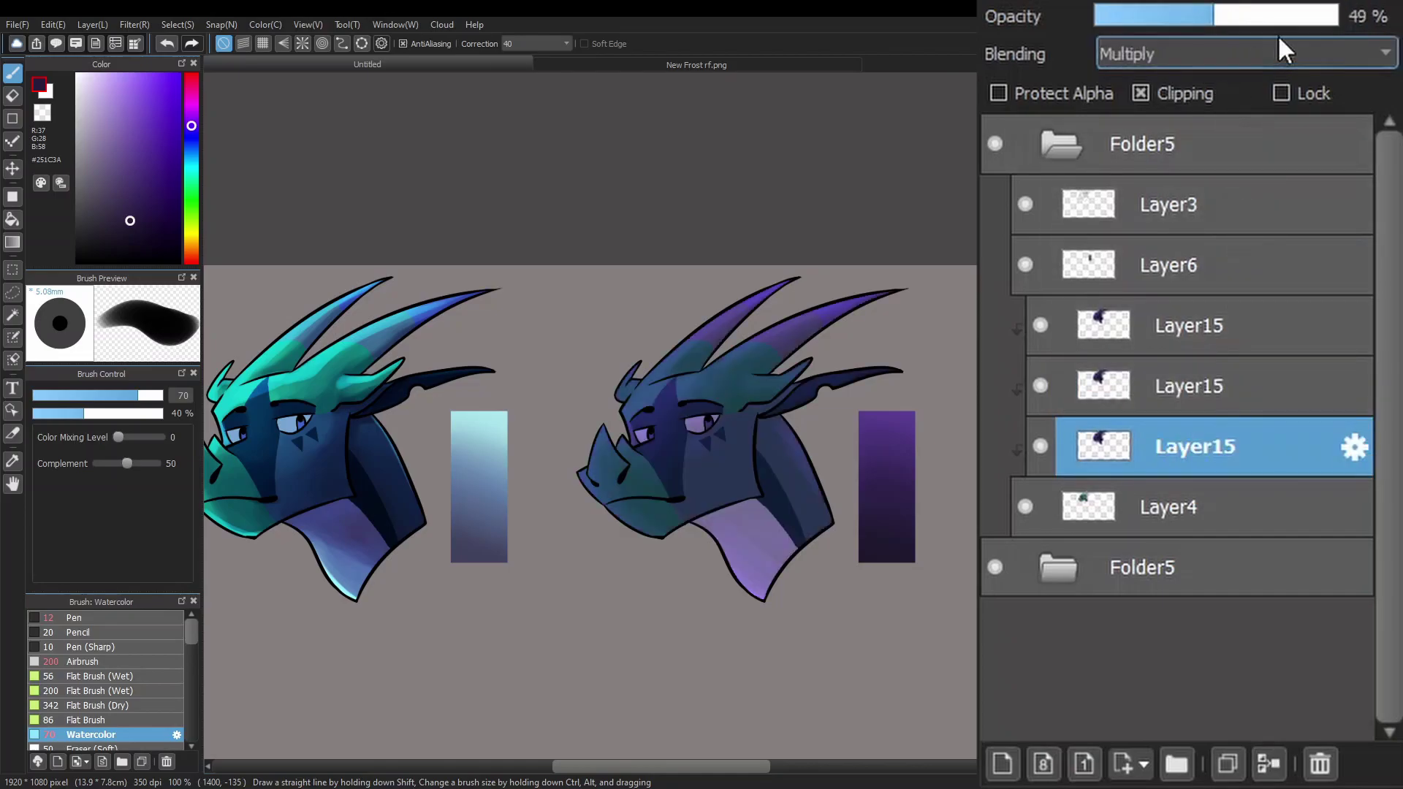
left_click(1184, 386)
left_click(1278, 16)
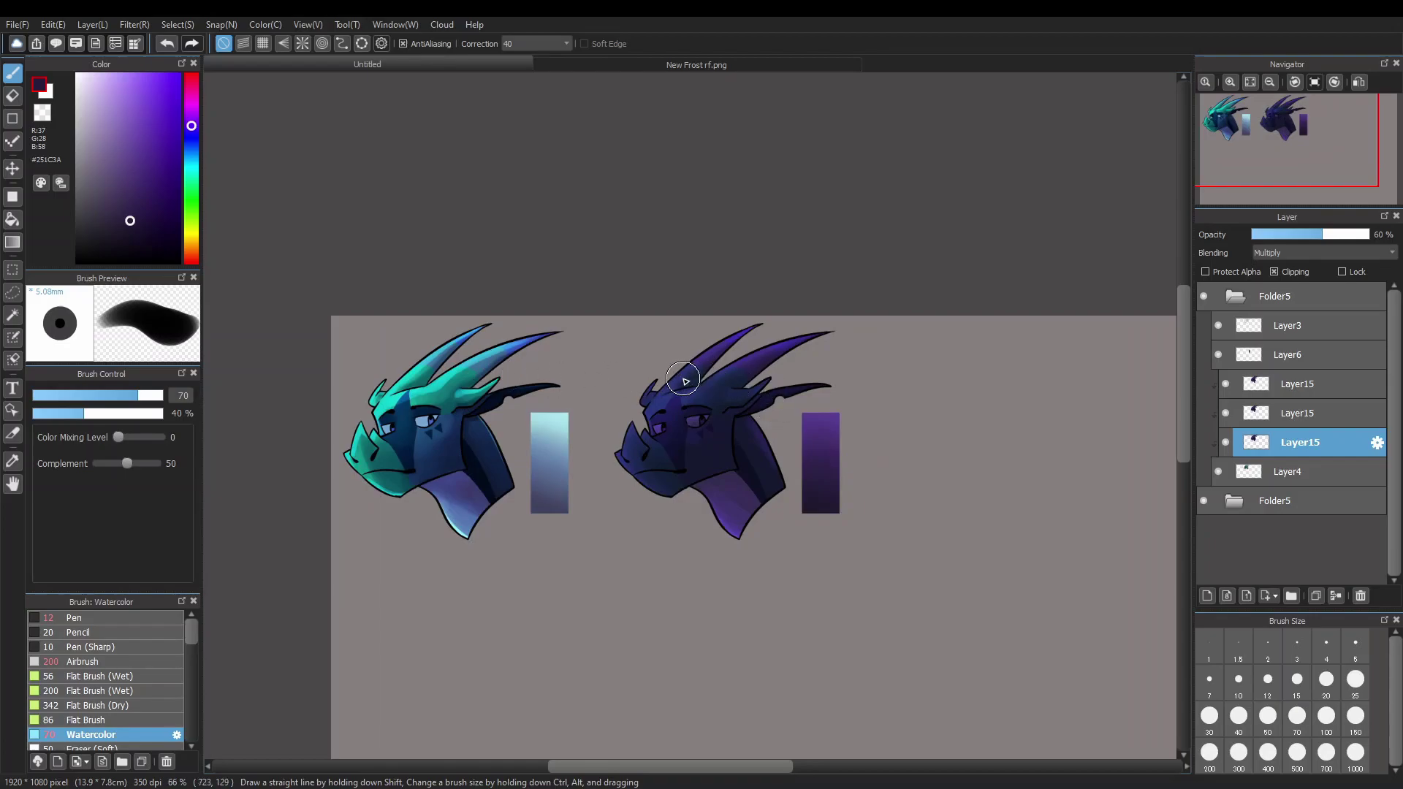
scroll(758, 442, "up", 2)
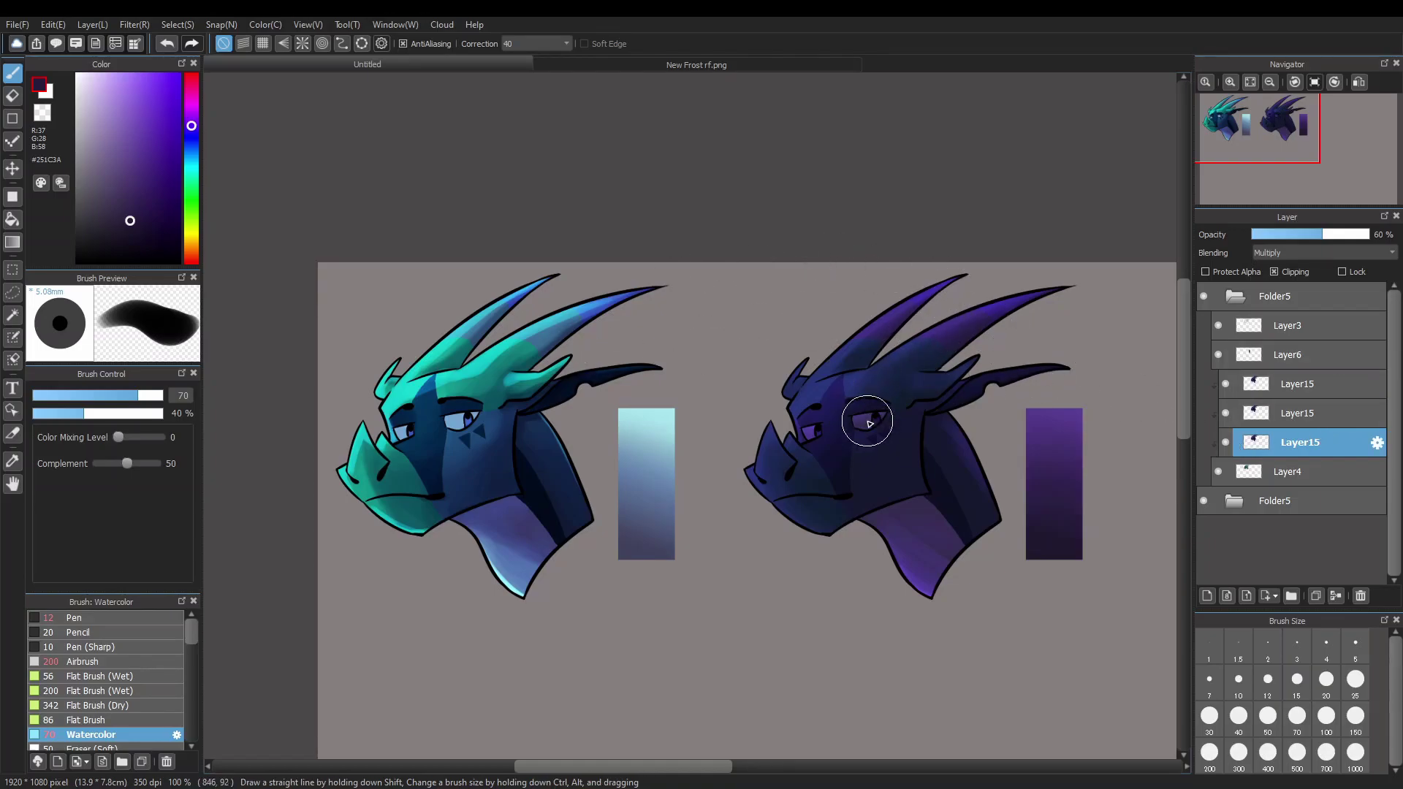
scroll(1107, 275, "right", 2)
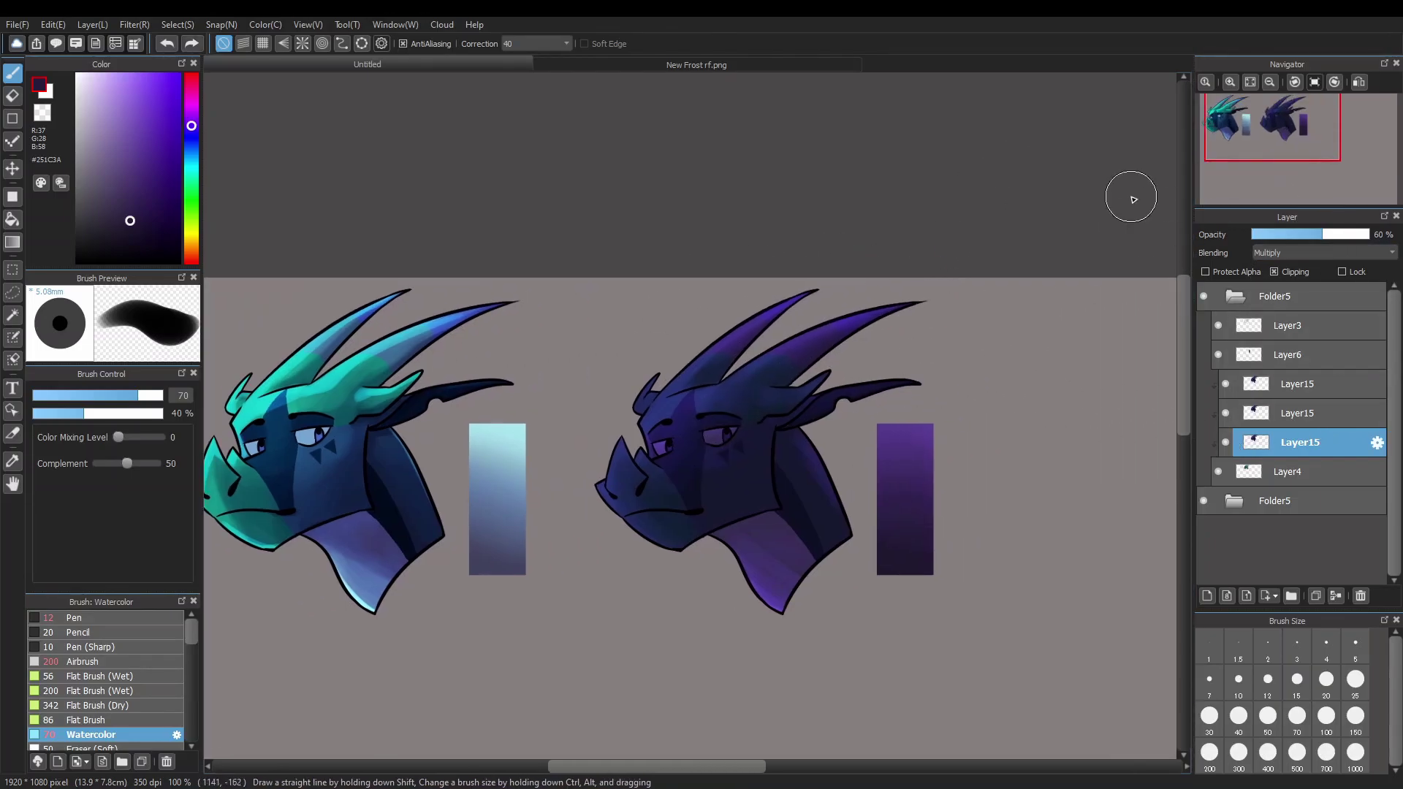
Remove the two extra Layer15 copies, leaving a single shading layer
left_click(1267, 406)
left_click(1269, 384)
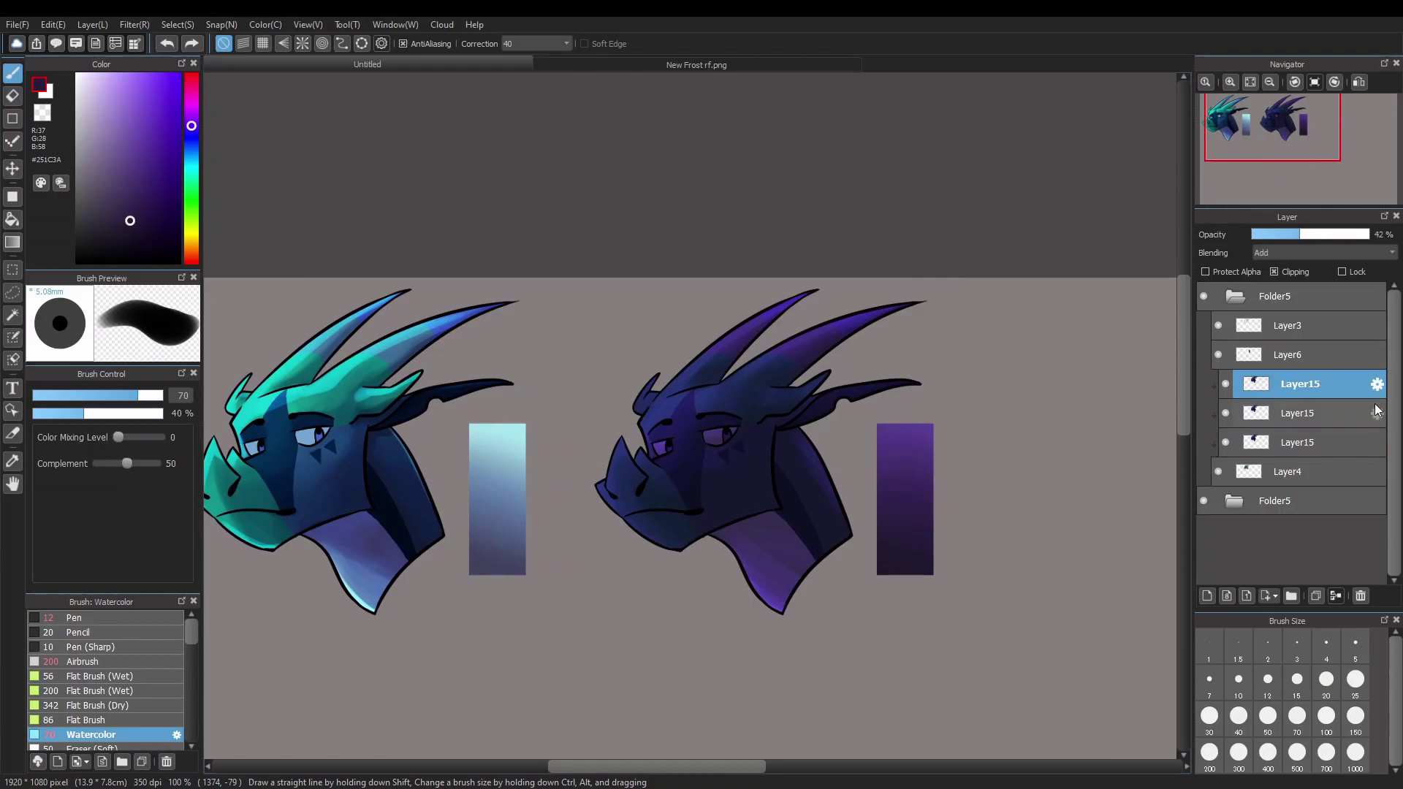
key("ctrl+minus")
left_click(1376, 413)
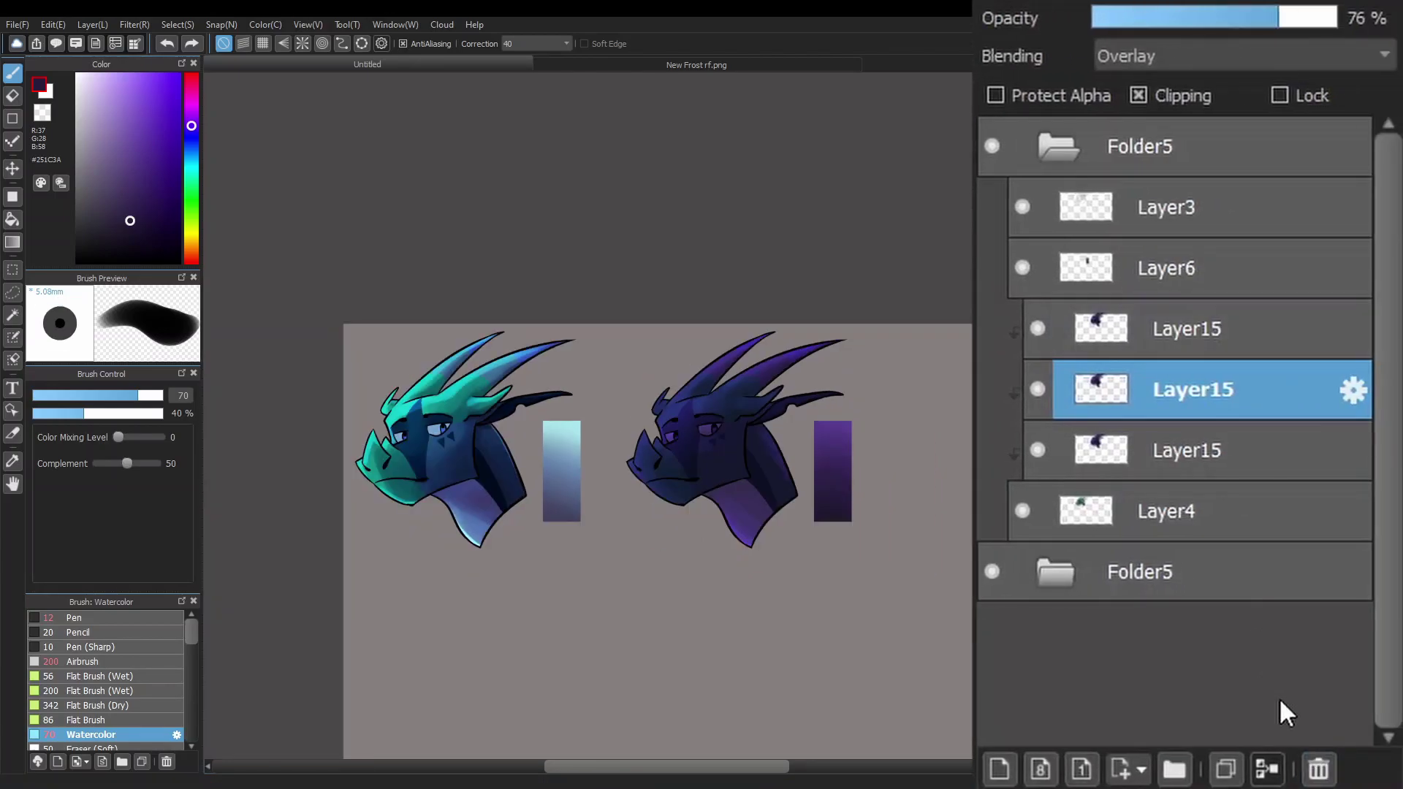
key("ctrl+plus")
left_click(1317, 768)
left_click(1318, 768)
Restore Layer15 to full opacity, undo the stray brow stroke, and duplicate it twice
left_click(1249, 329)
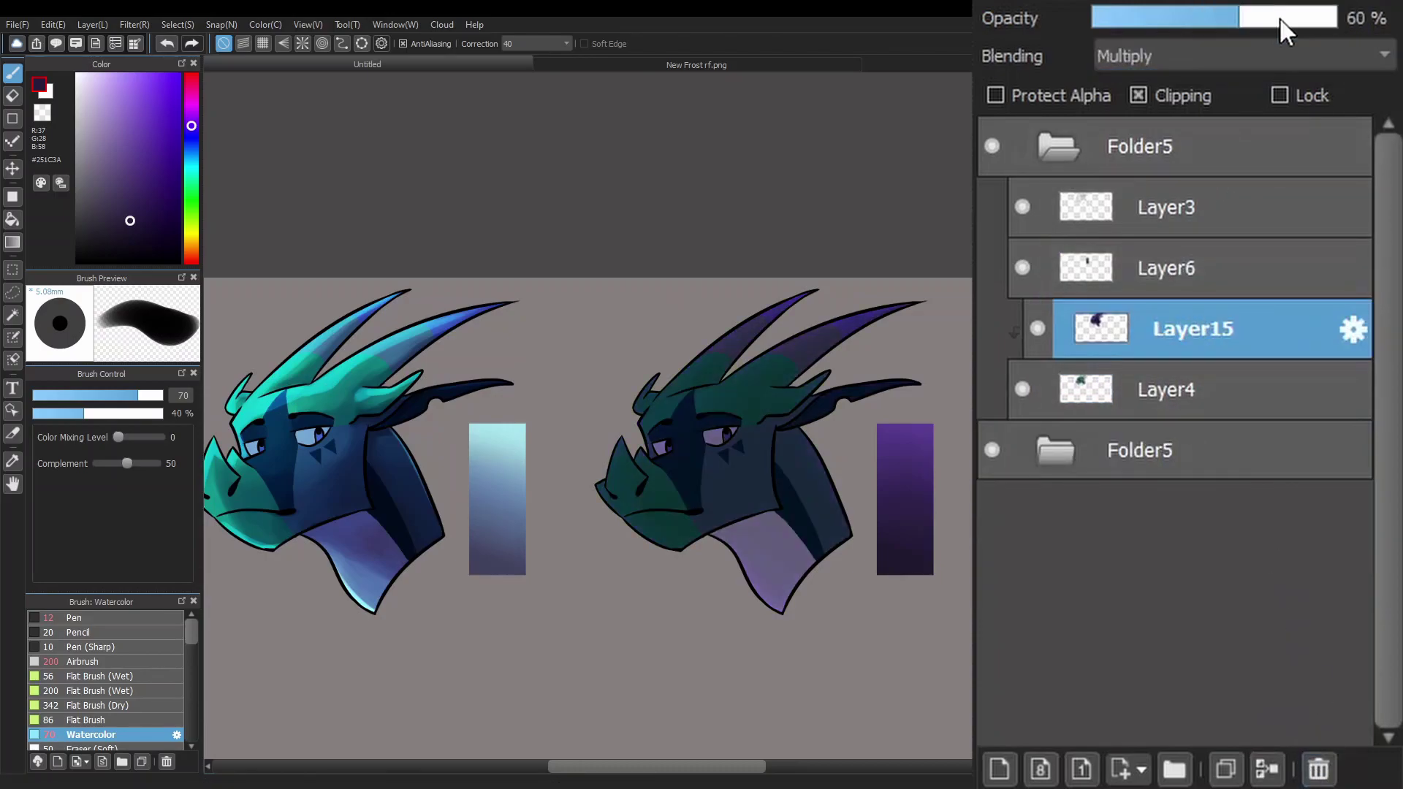
left_click_drag(1279, 16, 1343, 18)
scroll(1211, 58, "up", 1)
key("ctrl+plus")
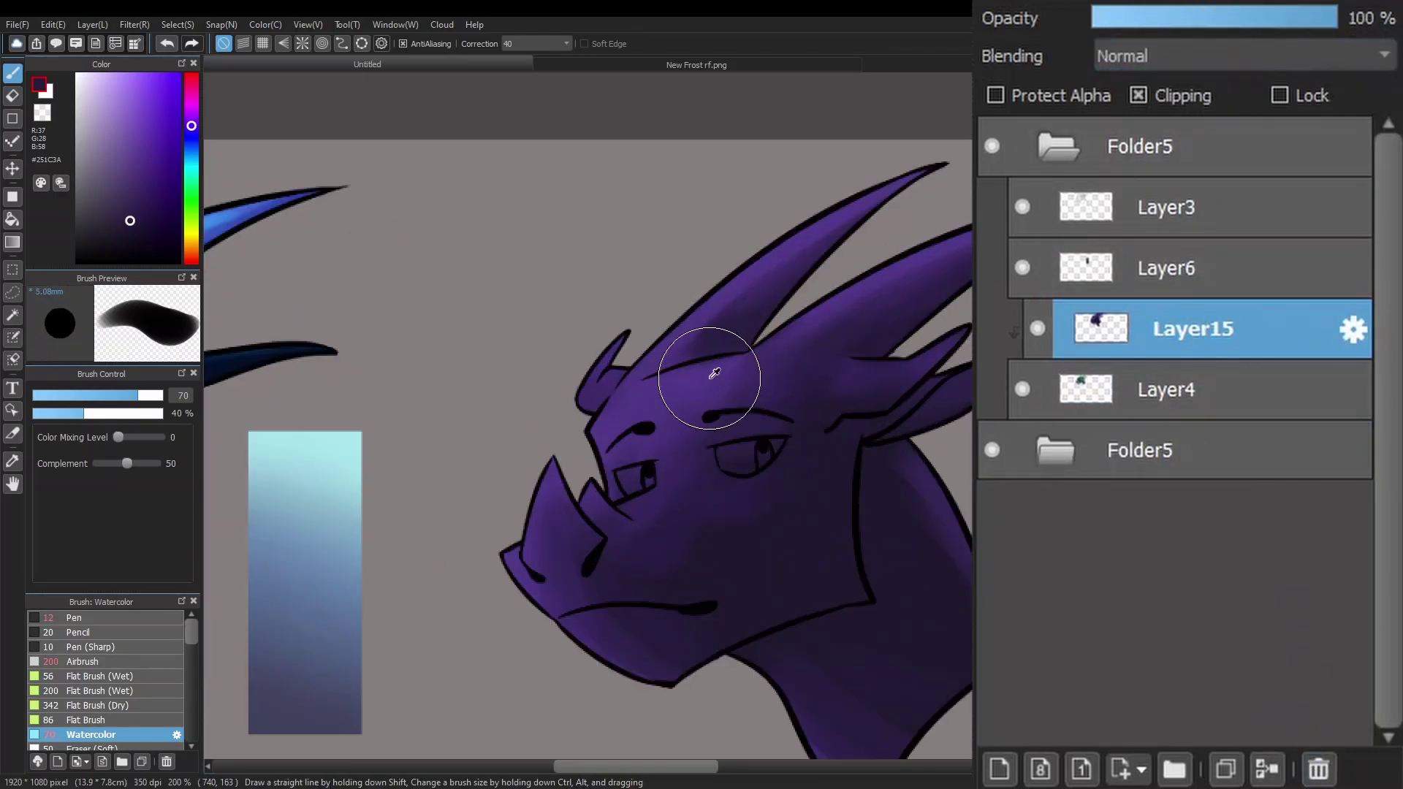
left_click(713, 373, "alt")
key("ctrl+z")
key("ctrl+minus")
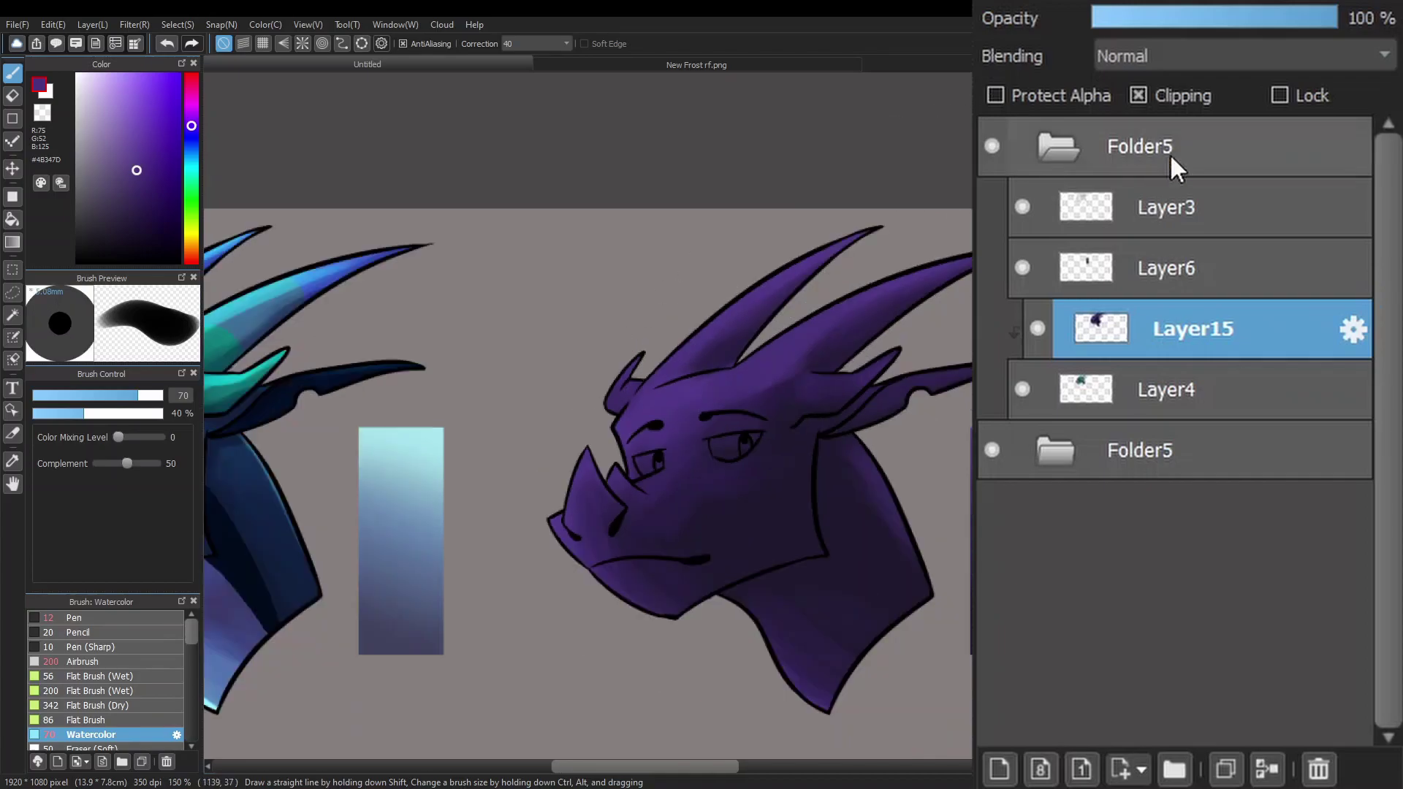
key("ctrl+minus")
double_click(1227, 770)
Set the second Layer15 copy to Overlay at 42% and the bottom copy to 57%
left_click(1162, 395)
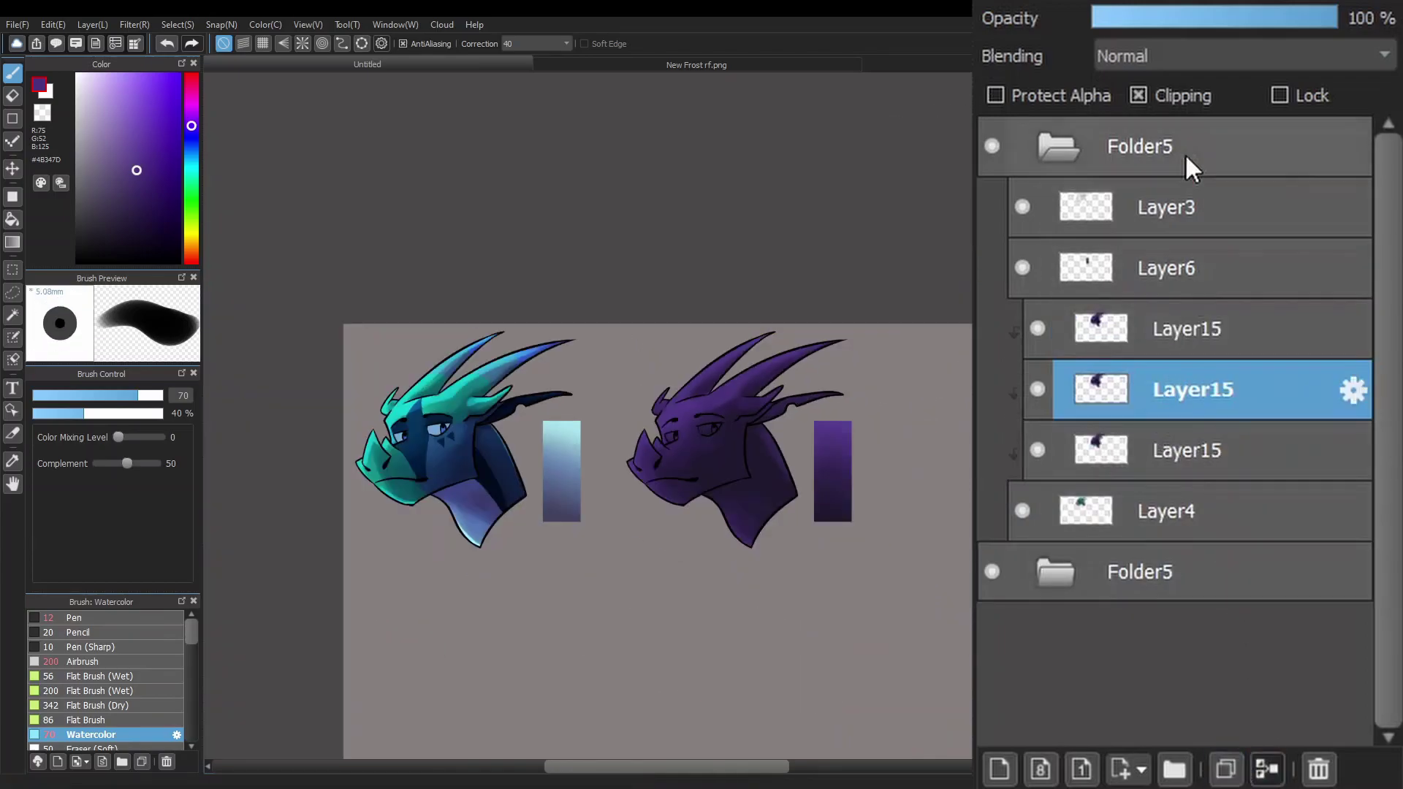
left_click(1156, 329)
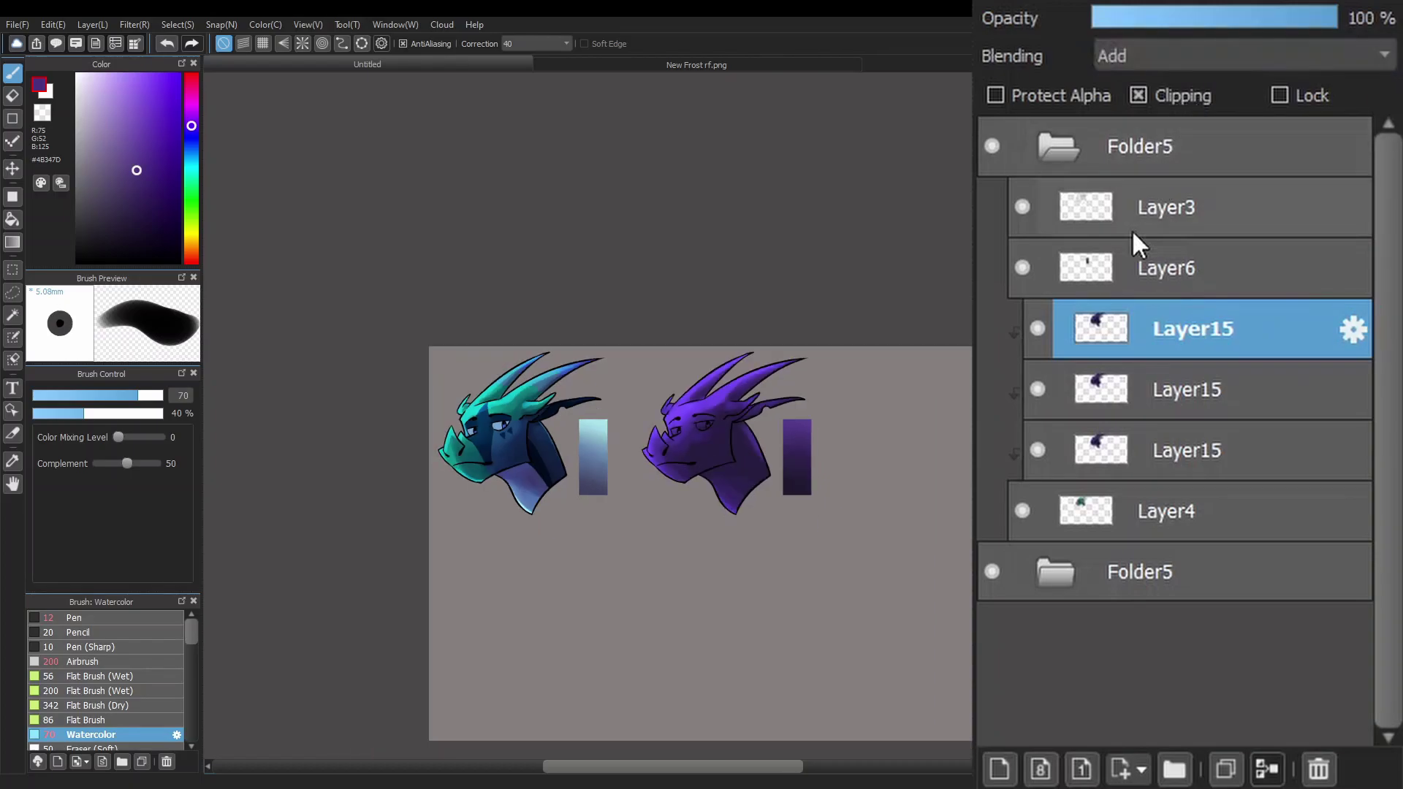
left_click(1193, 409)
left_click_drag(1210, 17, 1195, 281)
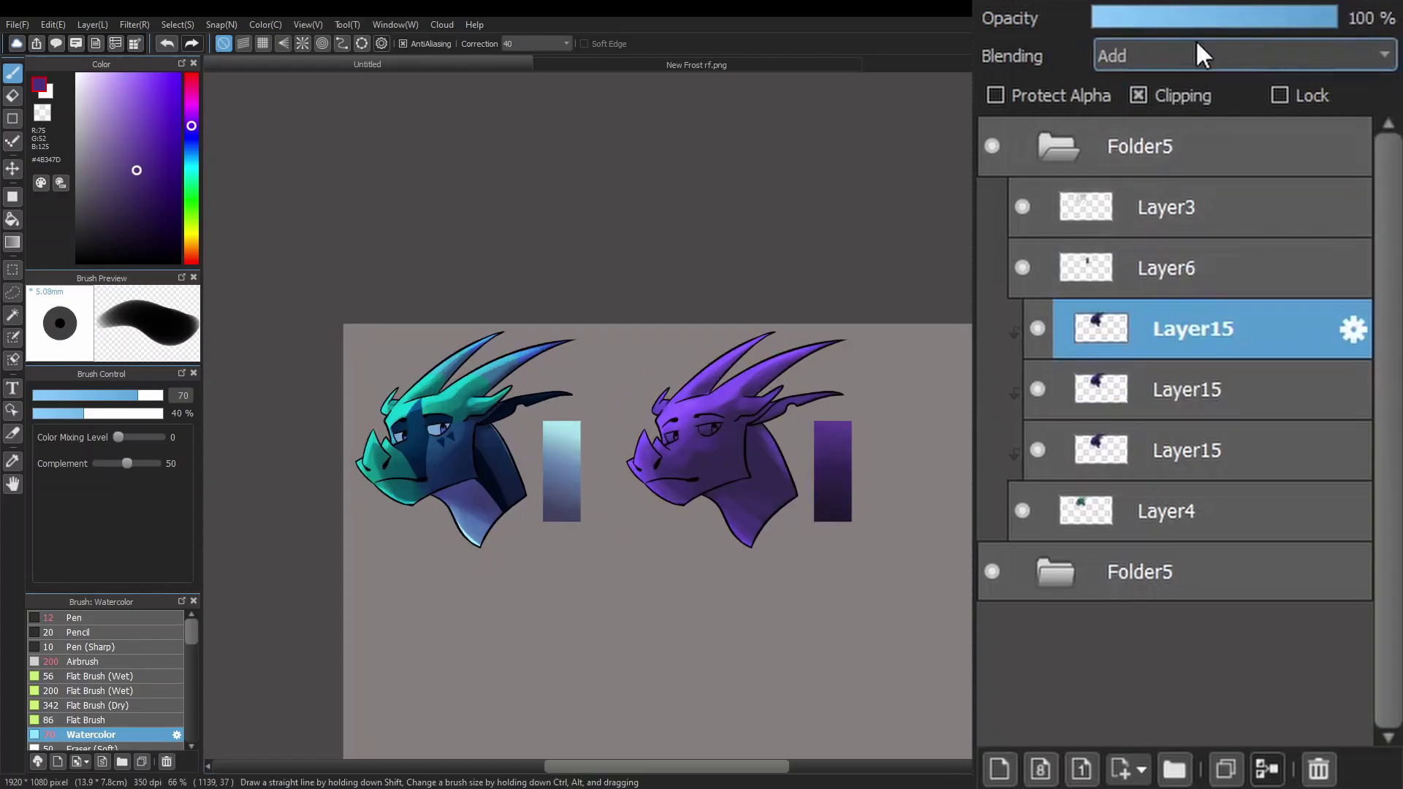
left_click(1195, 329)
left_click(1195, 450)
left_click(1233, 19)
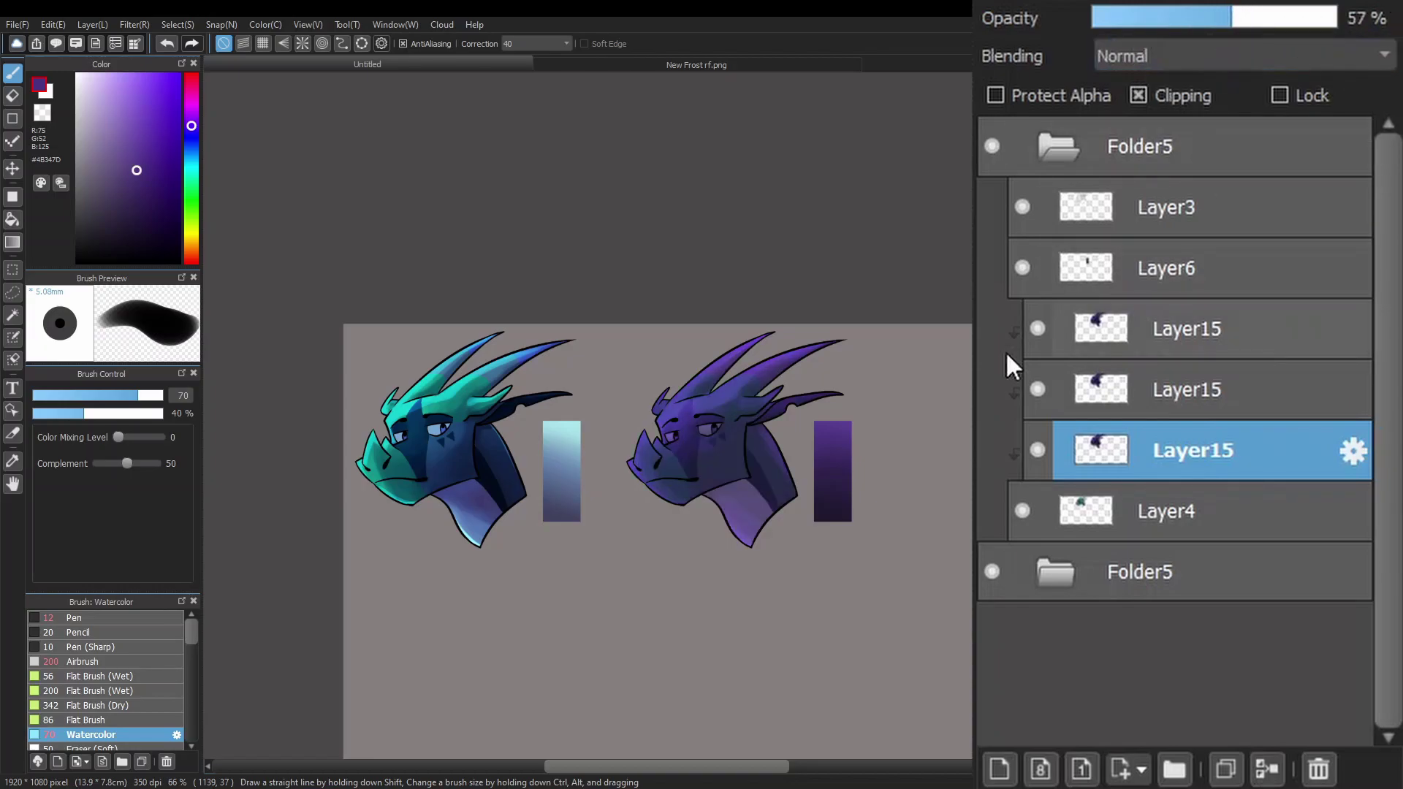
Raise the Overlay copy to 71% and lower the top Add layer's opacity
left_click(1184, 385)
left_click(1269, 20)
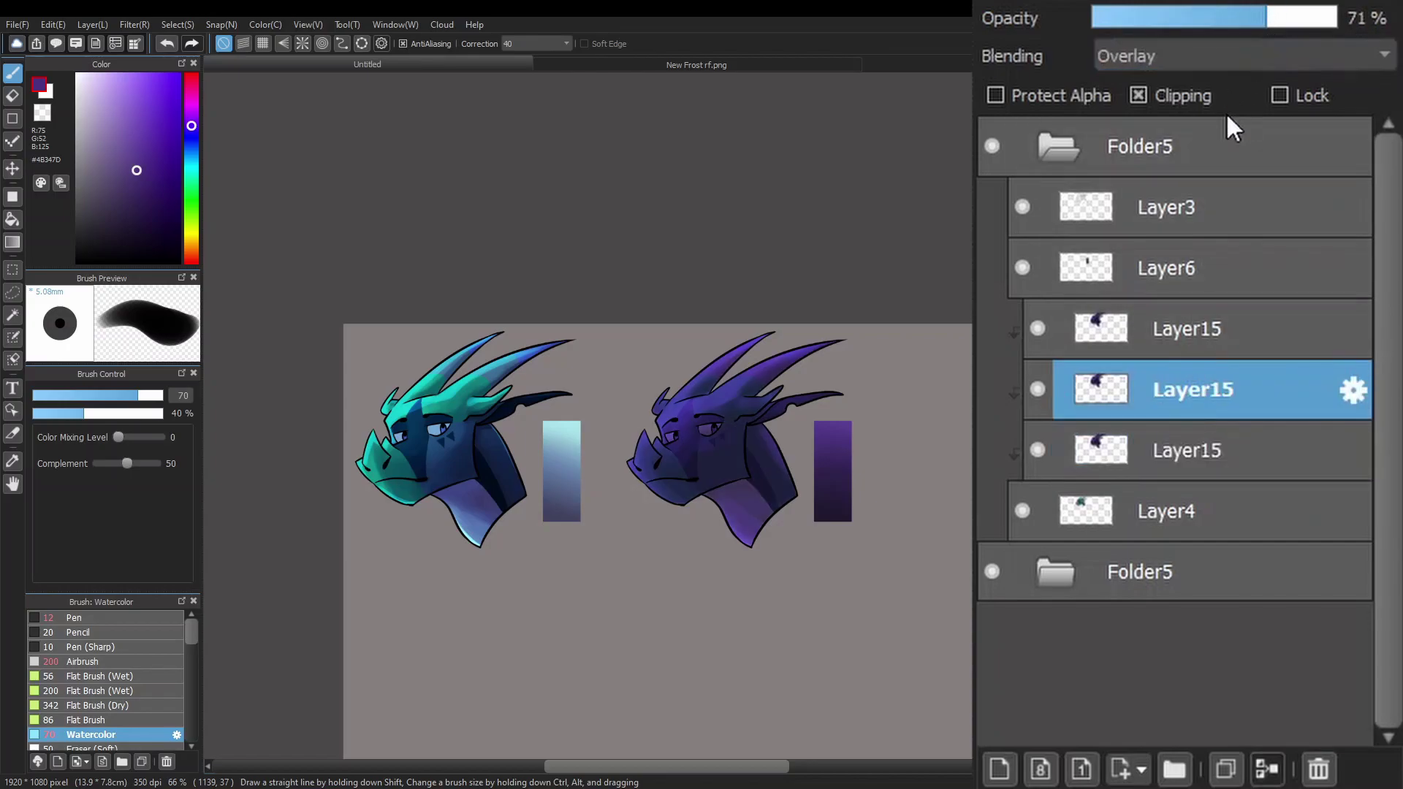
left_click(1193, 328)
left_click_drag(1272, 14, 1187, 16)
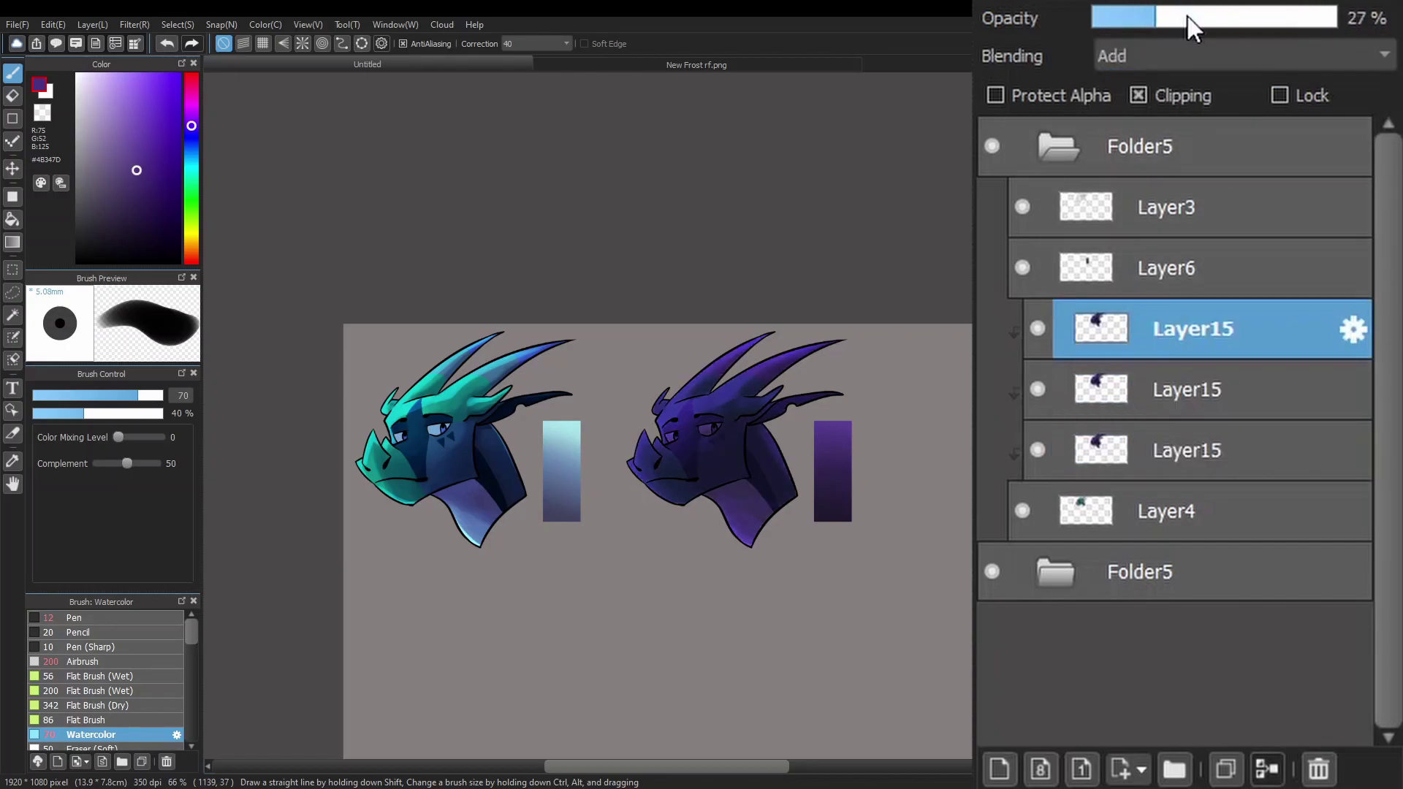
Undo the last change to the Layer15 shading copies
key("ctrl+z")
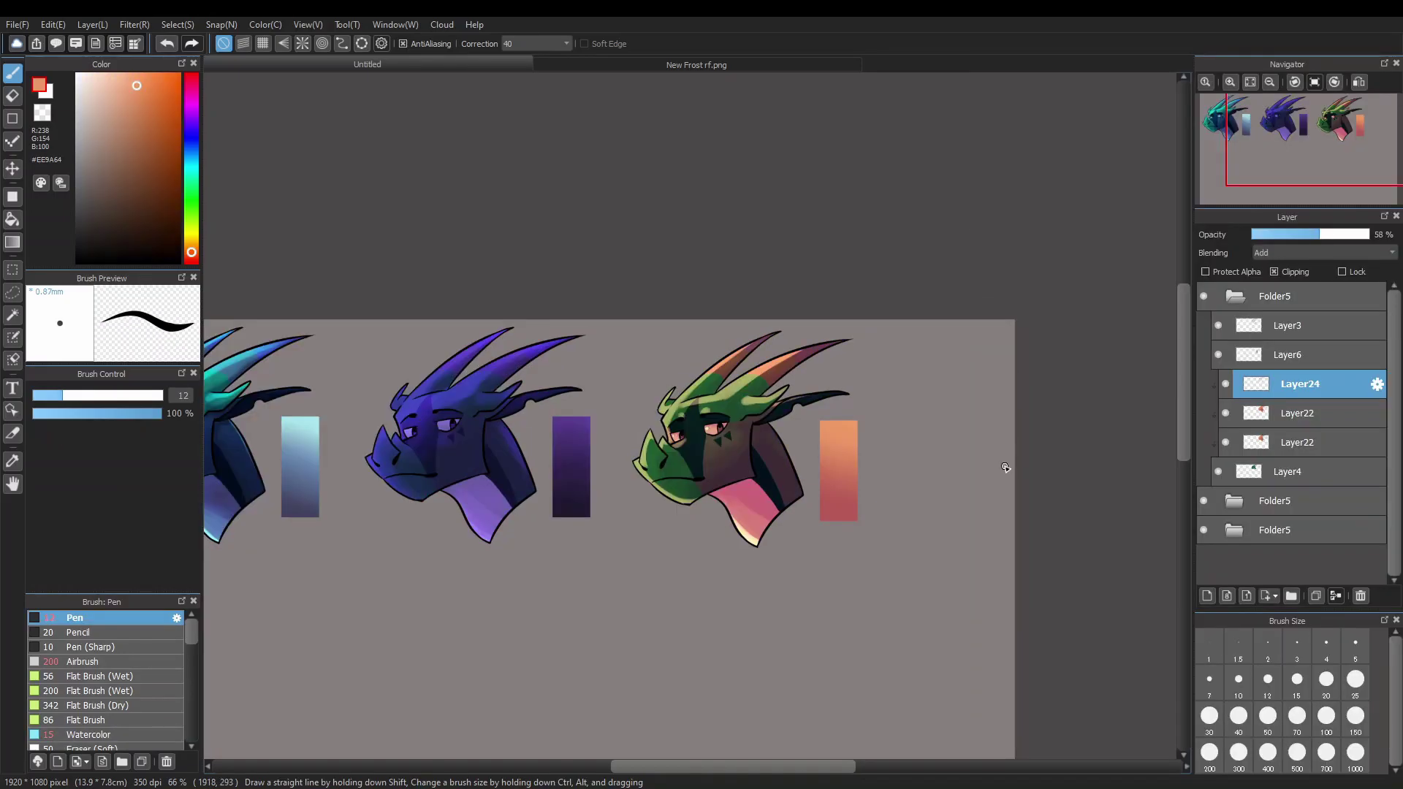
scroll(986, 367, "up", 2)
scroll(922, 395, "up", 2)
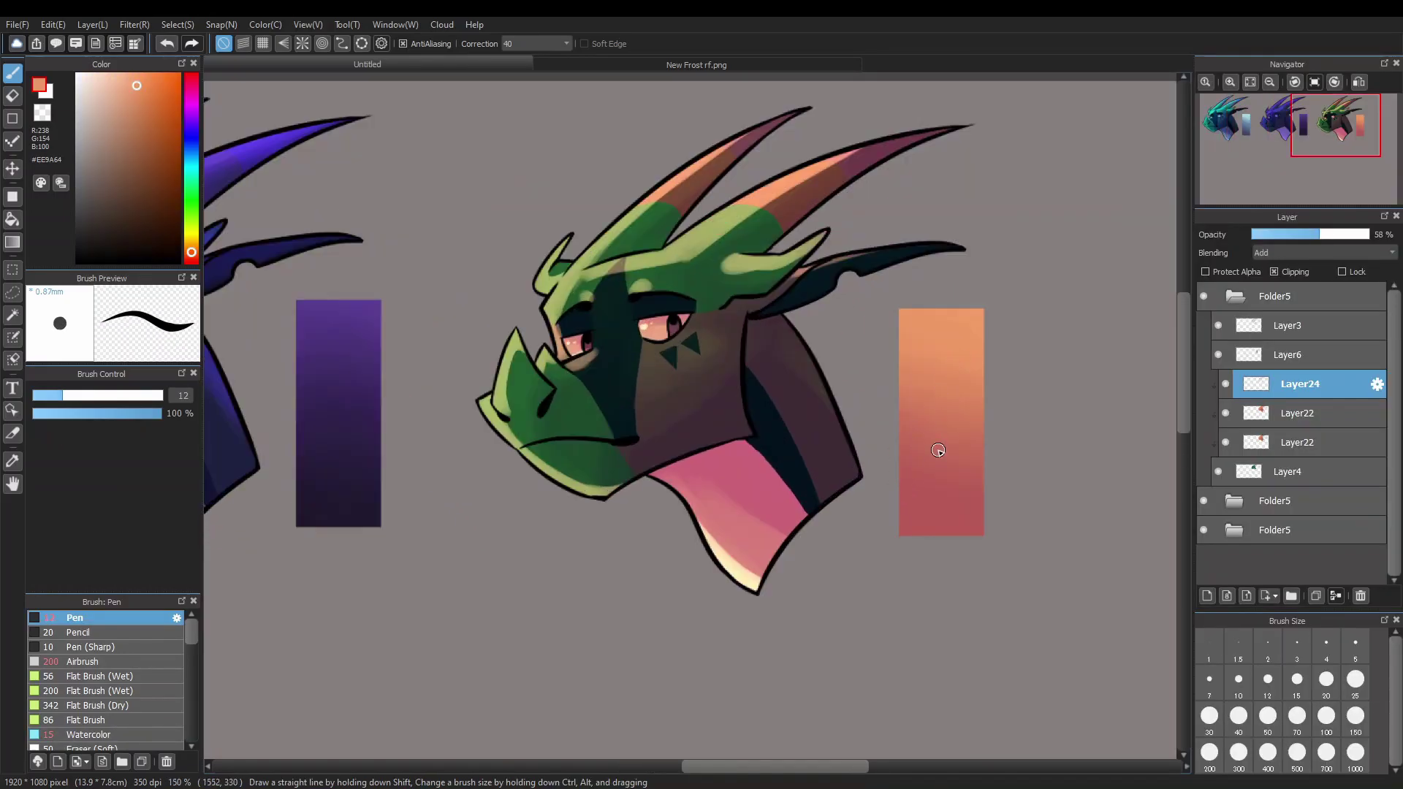
scroll(936, 448, "down", 2)
scroll(670, 209, "up", 1)
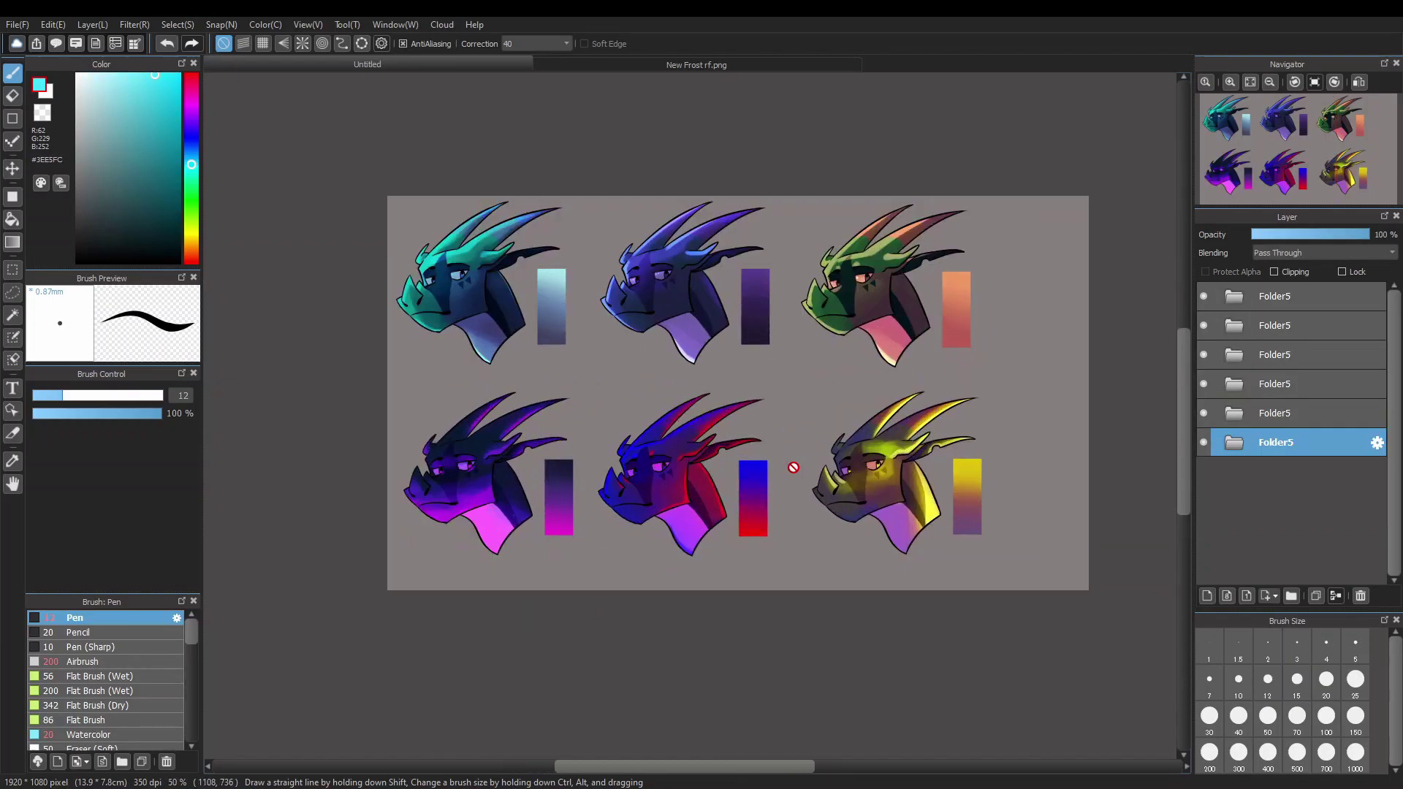
scroll(793, 464, "up", 5)
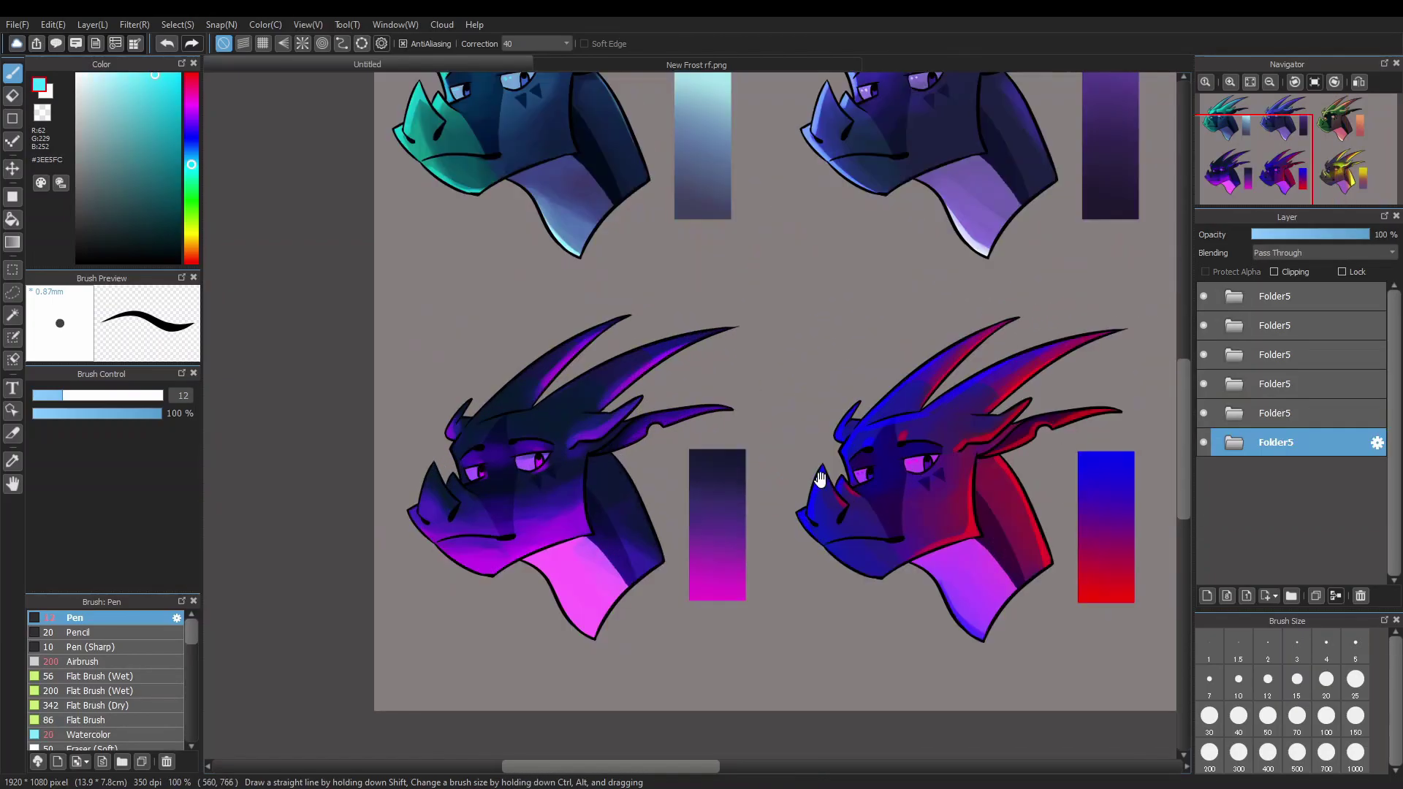
left_click_drag(820, 479, 936, 386)
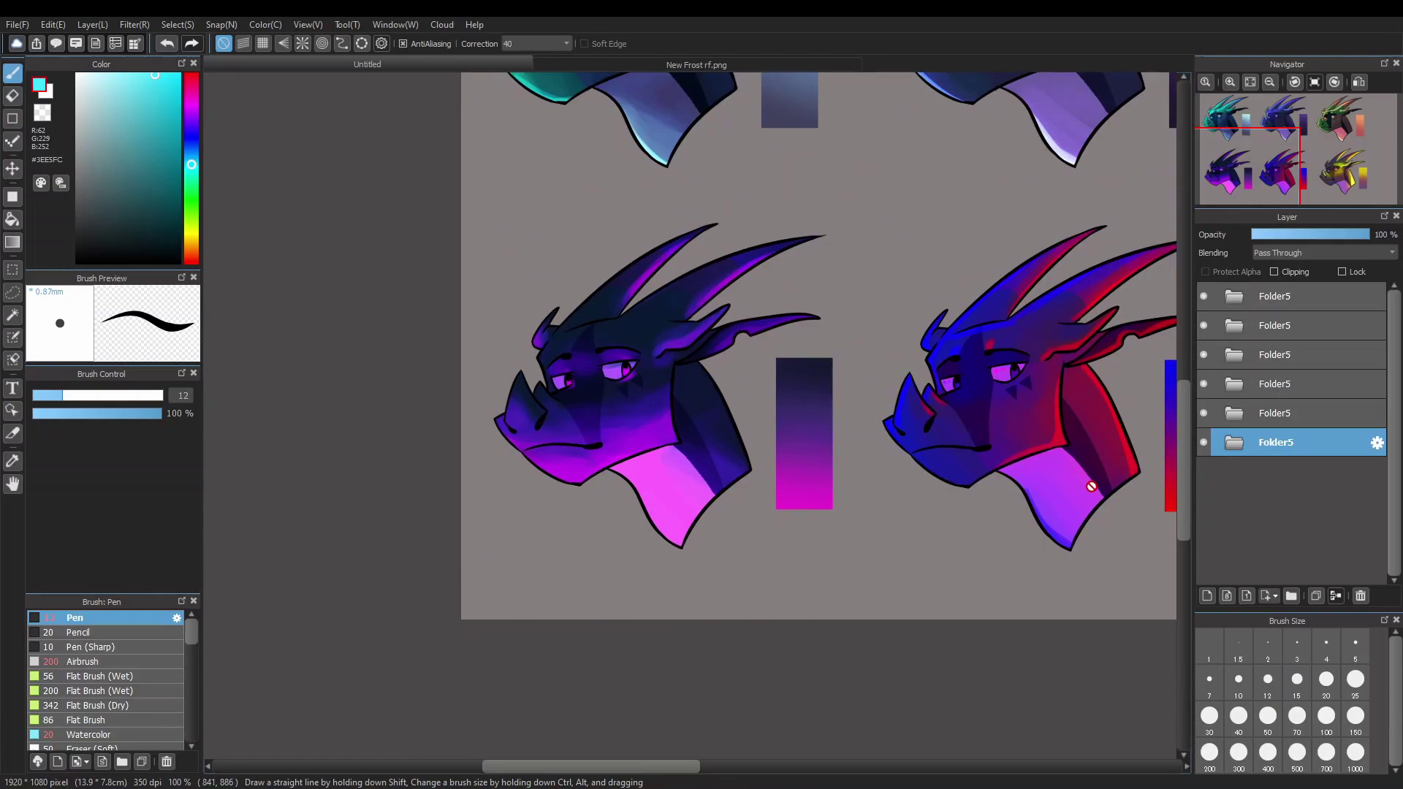
left_click_drag(1090, 486, 783, 566)
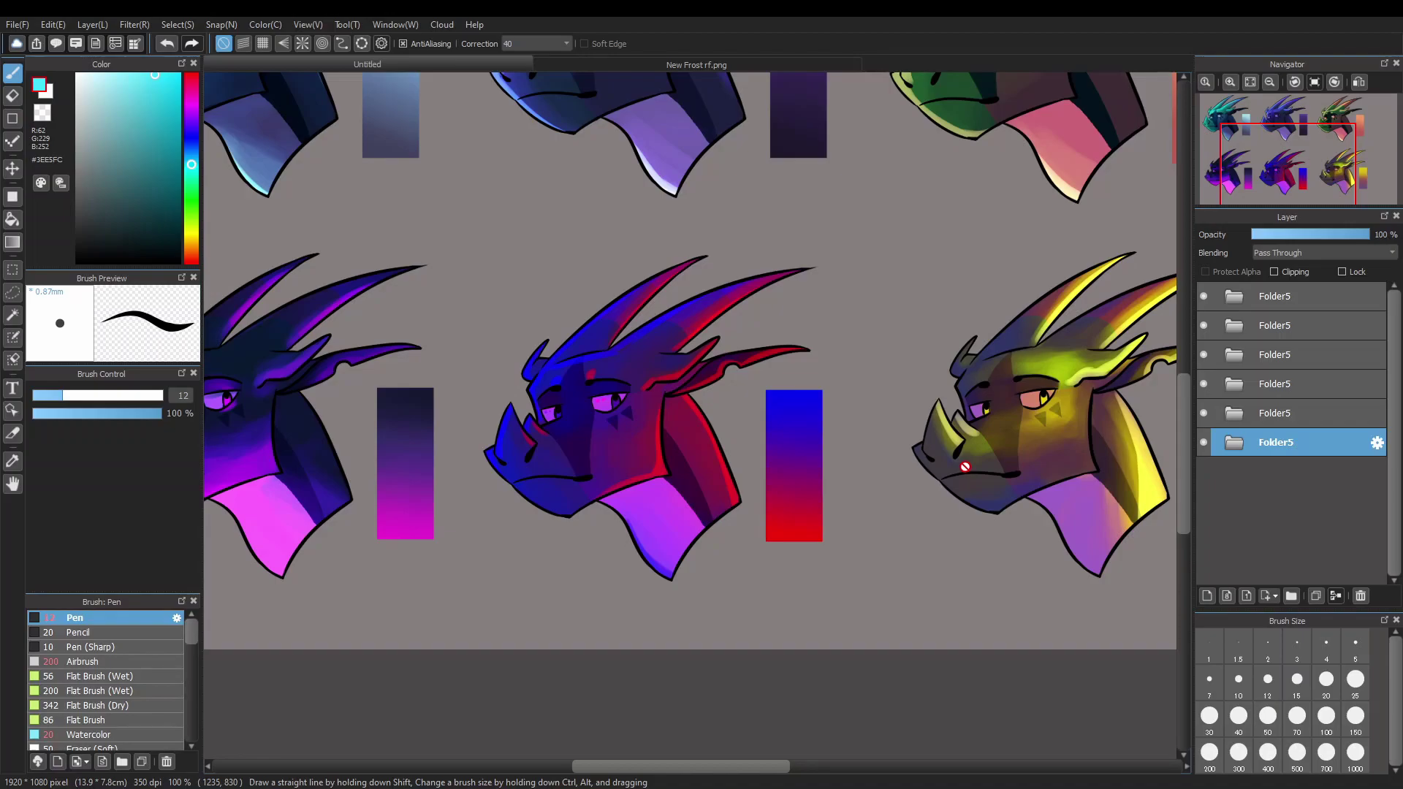
scroll(964, 468, "right", 5)
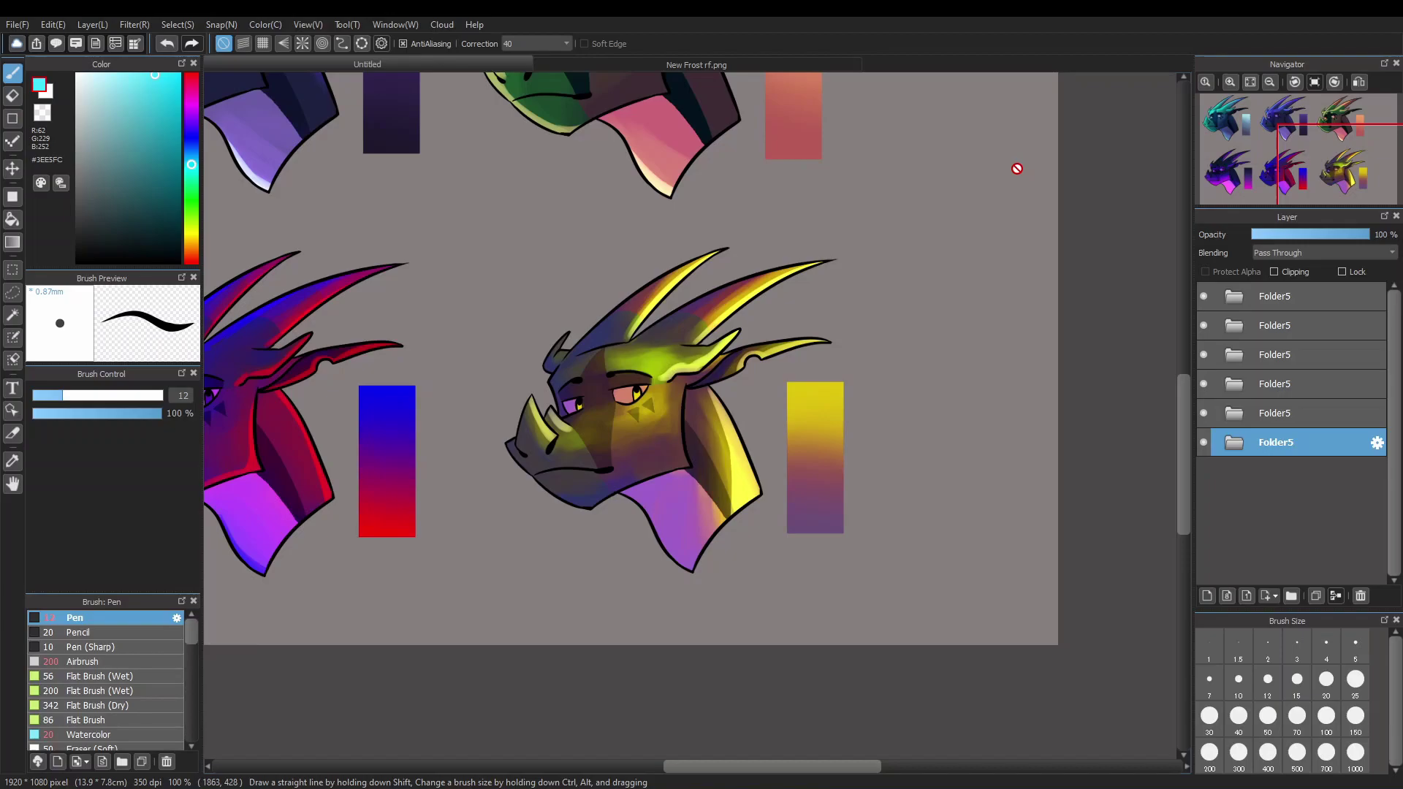
scroll(1016, 167, "down", 2)
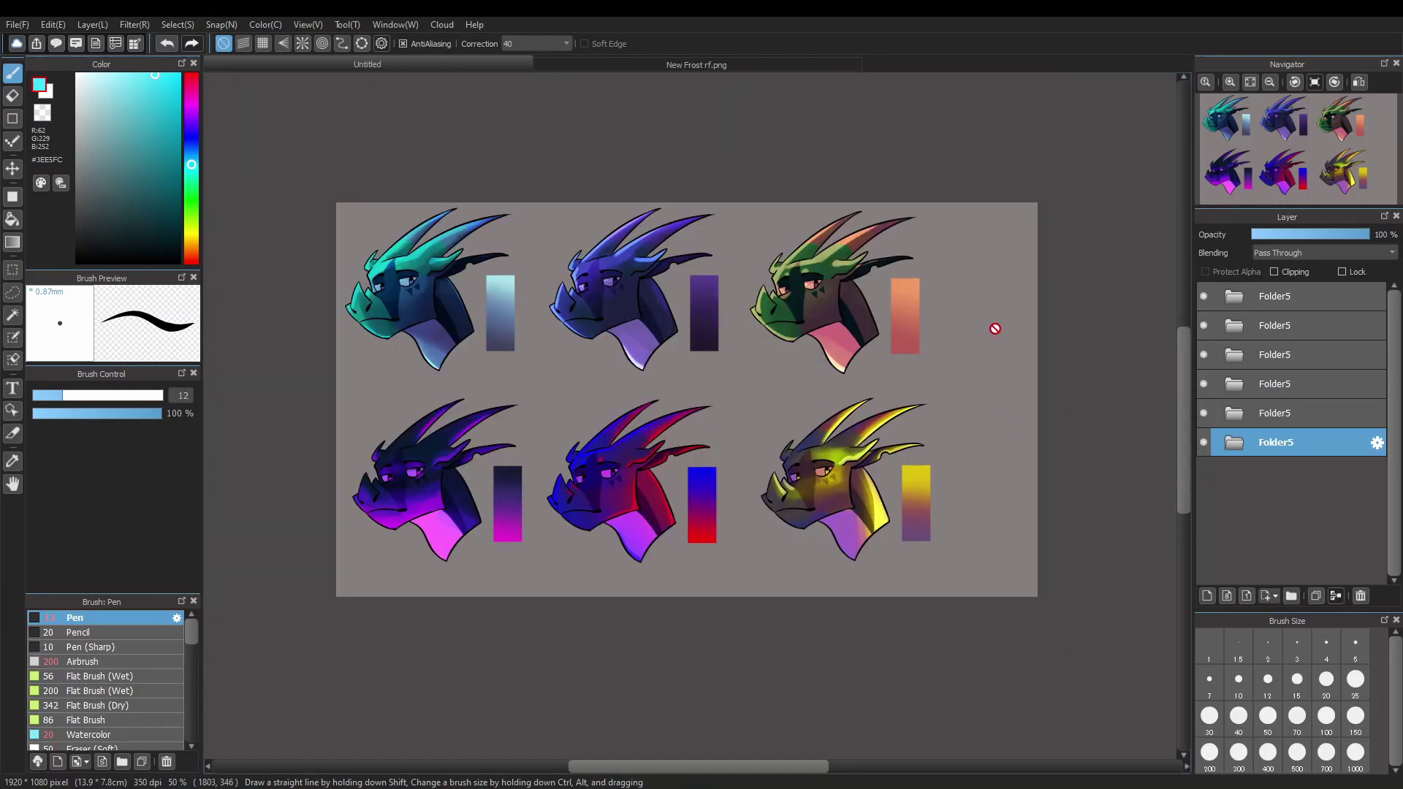